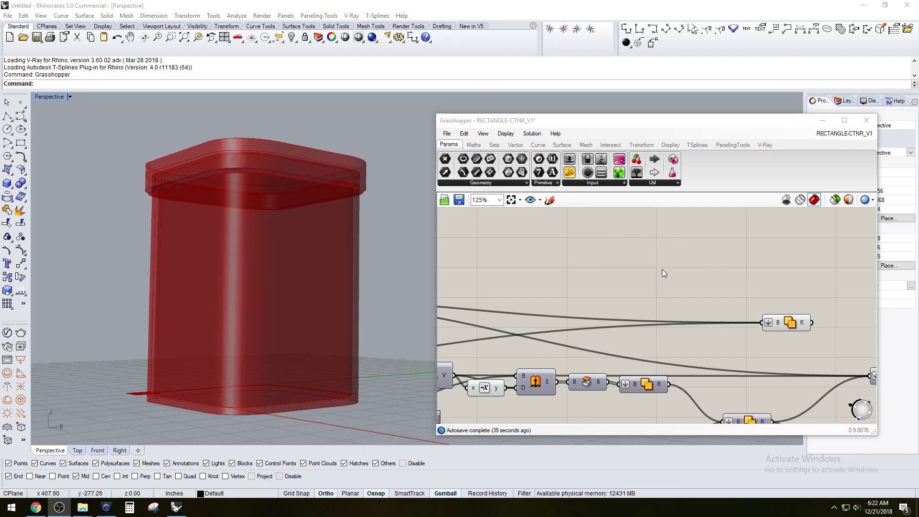
Step: Set the X Size slider of the finished container definition to 49
scroll(663, 273, "down", 4)
right_click_drag(637, 283, 793, 268)
scroll(573, 271, "up", 3)
right_click_drag(307, 268, 336, 207)
scroll(536, 278, "up", 2)
left_click_drag(530, 290, 523, 290)
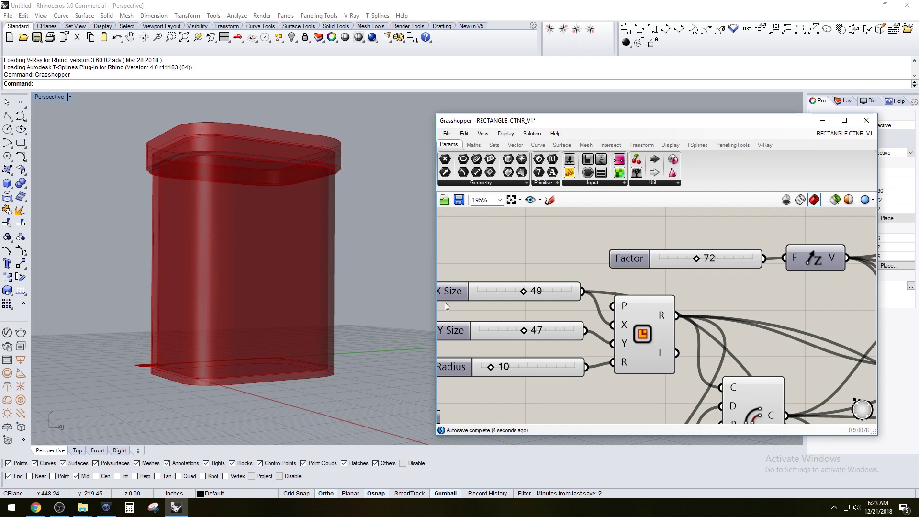
right_click_drag(595, 304, 601, 255)
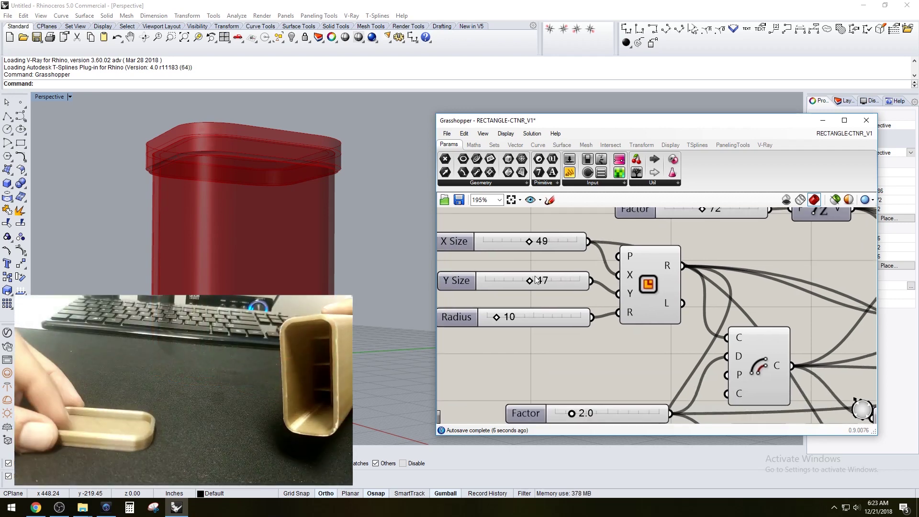
Step: Lower the height Factor slider that drives the finished container's body extrusion
scroll(537, 280, "down", 4)
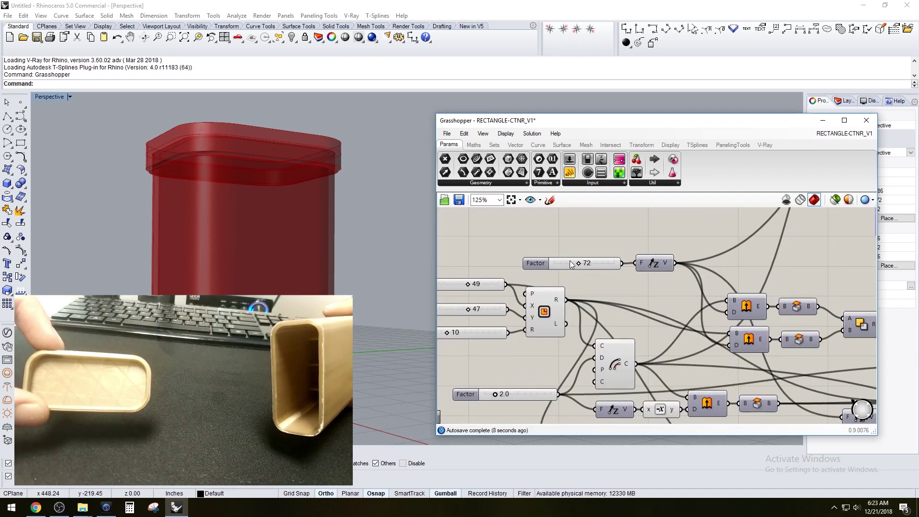
left_click_drag(578, 263, 575, 262)
right_click_drag(254, 180, 261, 192)
scroll(796, 263, "down", 3)
right_click_drag(796, 263, 599, 274)
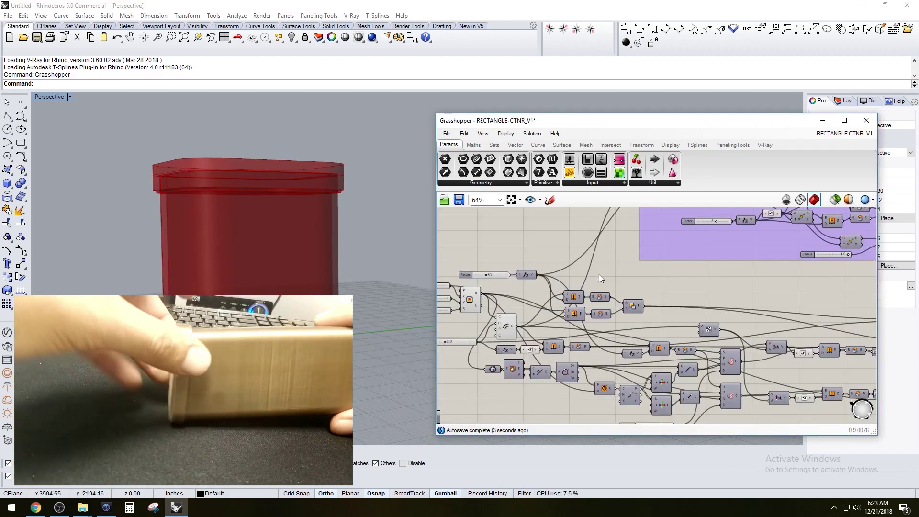
Step: Set the Distance slider in the purple group to 2.6 and raise the neighbouring Factor slider
scroll(680, 278, "up", 6)
left_click_drag(519, 252, 524, 253)
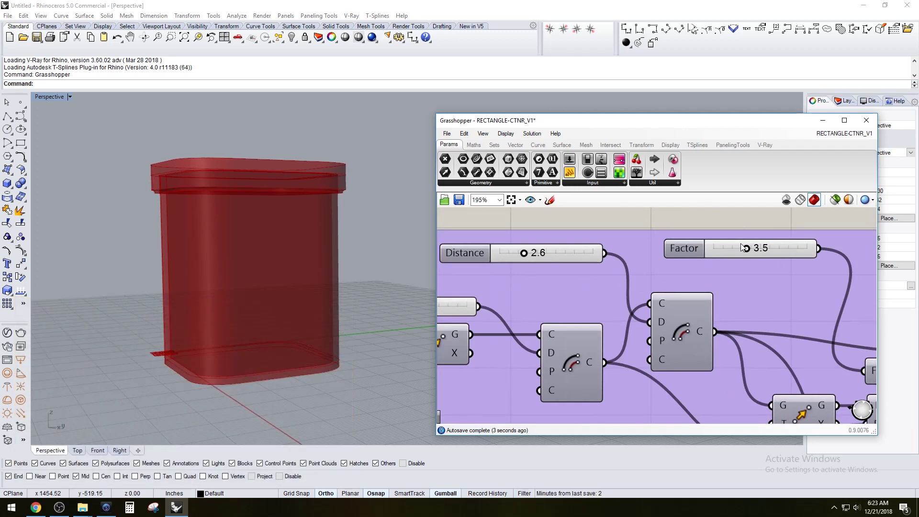
mouse_move(754, 250)
left_mouse_down()
mouse_move(790, 247)
mouse_move(762, 242)
left_mouse_up()
scroll(636, 274, "down", 10)
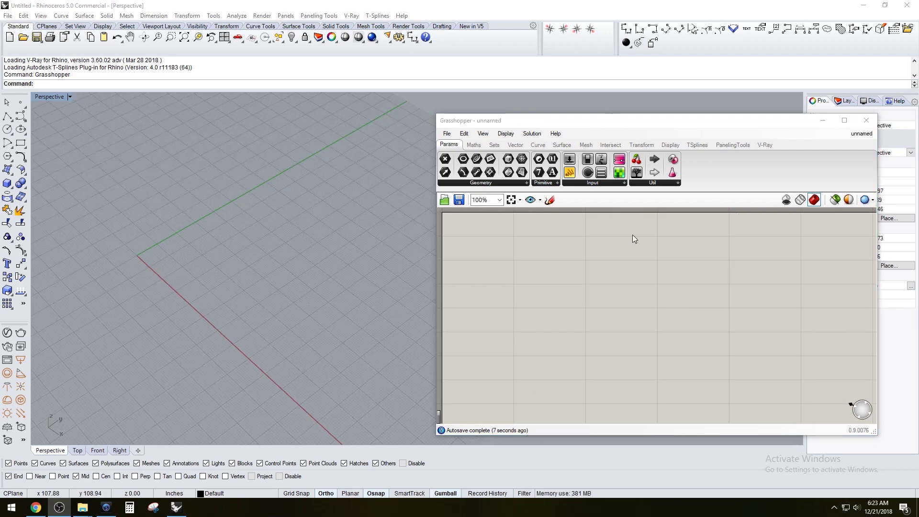
Step: Add a Rectangle component to the blank canvas and position it with free space before its inputs
left_click(299, 241)
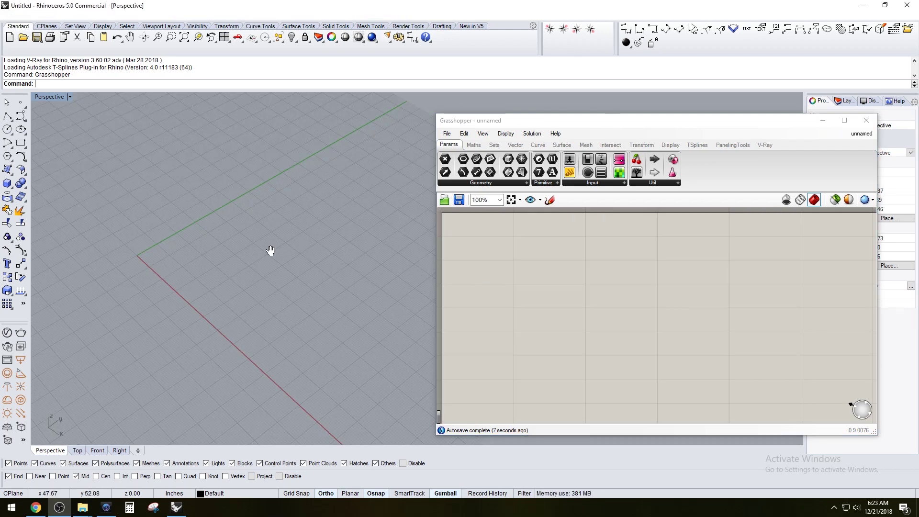
double_click(575, 316)
type("RECTA")
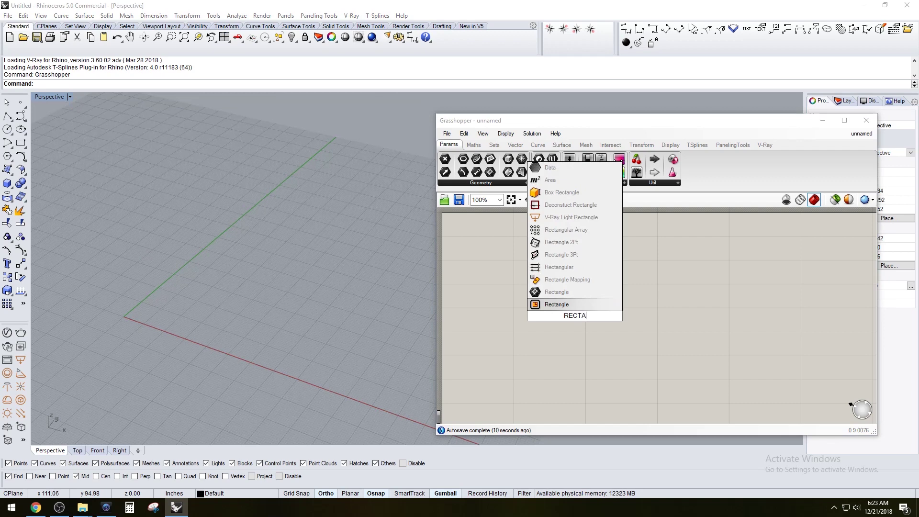
left_click(557, 305)
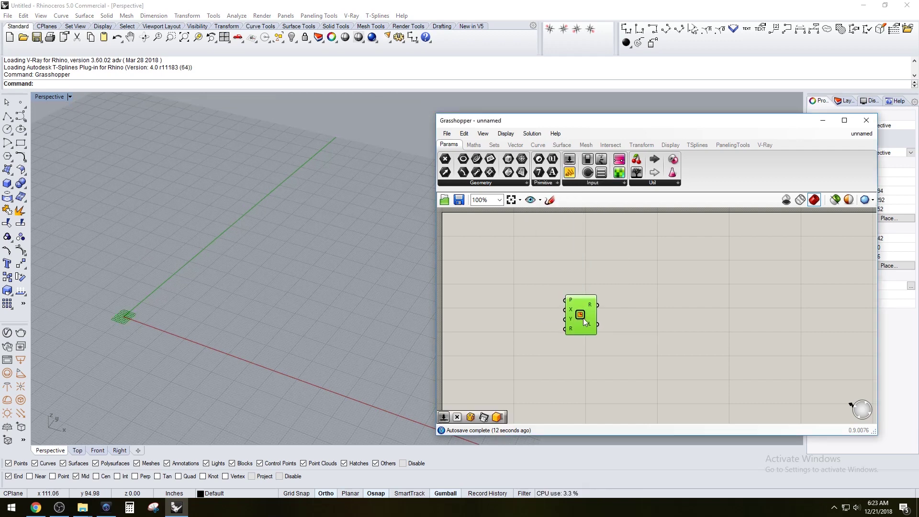
scroll(176, 321, "up", 4)
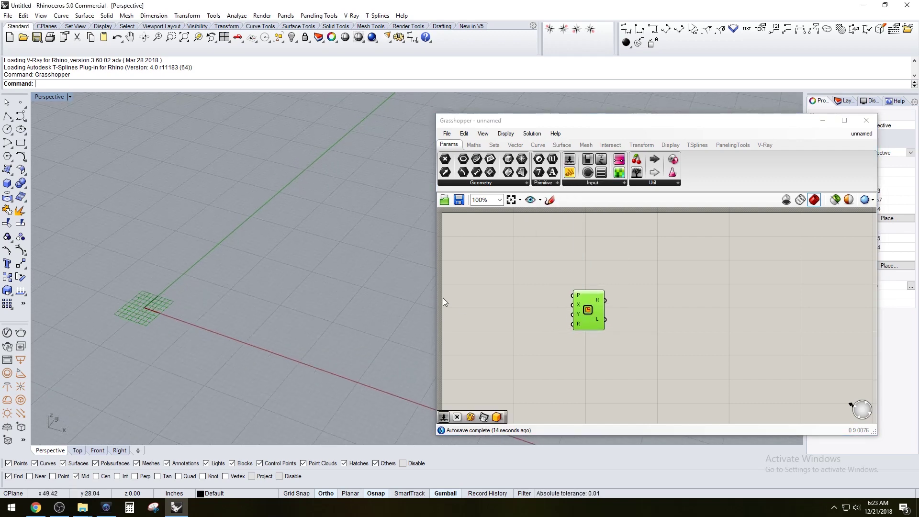
left_click_drag(585, 317, 643, 312)
Step: Add a number slider of 20 and feed it into both the X and Y inputs of the rectangle
double_click(557, 283)
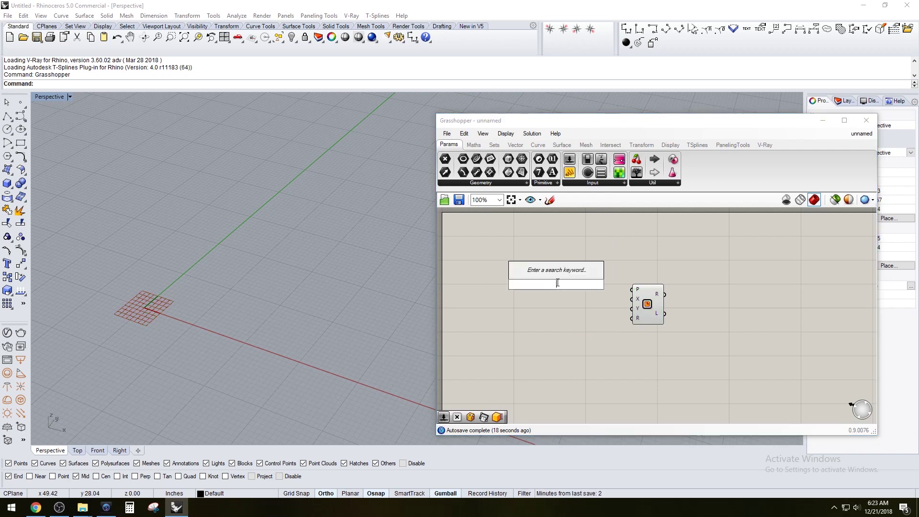
type("20")
key("Return")
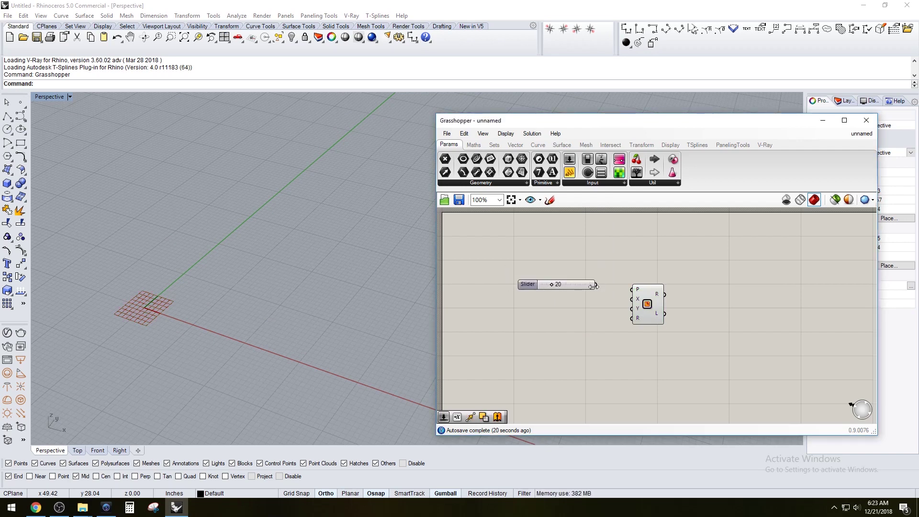
mouse_move(636, 300)
left_mouse_down()
mouse_move(645, 276)
mouse_move(632, 286)
left_mouse_up()
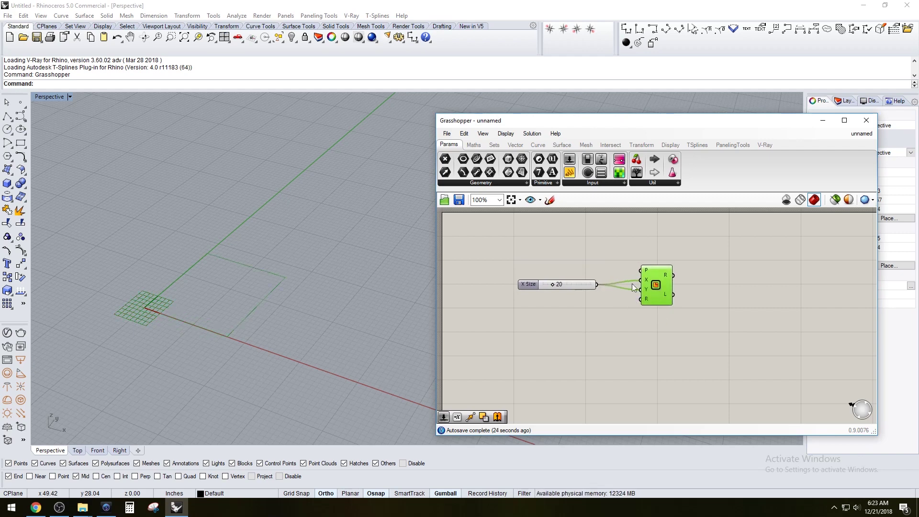
right_click_drag(199, 306, 252, 301)
left_click(627, 319)
mouse_move(355, 323)
right_mouse_down()
mouse_move(359, 305)
mouse_move(359, 315)
right_mouse_up()
left_click_drag(661, 291, 629, 293)
left_click(653, 321)
Step: Set the rectangle's size slider to 32 and move the slider and Rectangle component near the canvas corner
left_click_drag(549, 284, 558, 285)
scroll(356, 286, "down", 2)
type("A")
right_click_drag(356, 287, 309, 283)
left_click(548, 323)
left_click_drag(694, 325, 553, 274)
scroll(612, 323, "down", 2)
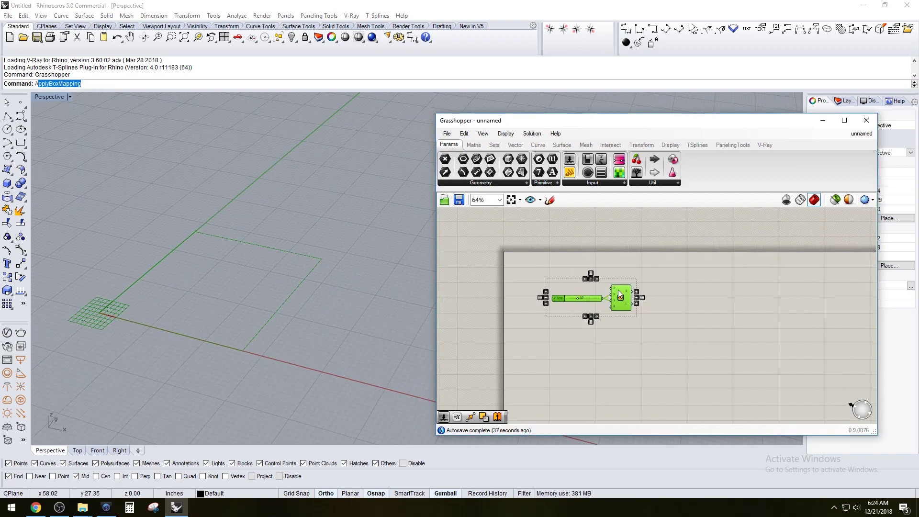
left_click(627, 312)
scroll(625, 313, "up", 2)
Step: Add a curve Offset component and connect the rectangle output to its curve input
double_click(623, 317)
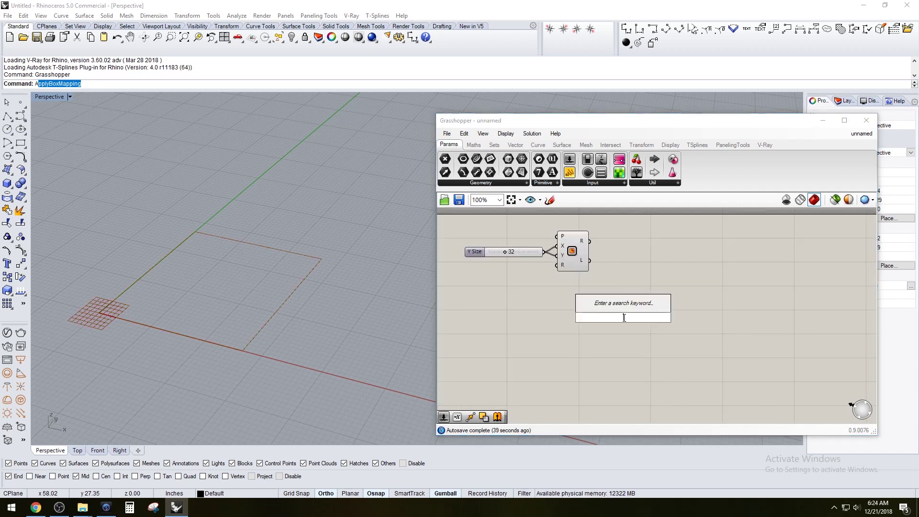
type("off")
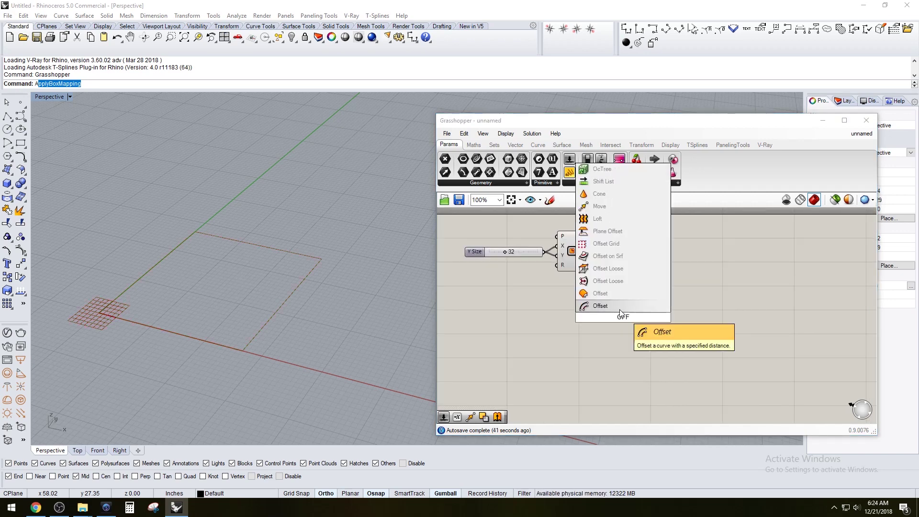
left_click(619, 308)
mouse_move(590, 242)
left_mouse_down()
mouse_move(628, 301)
mouse_move(640, 286)
left_mouse_up()
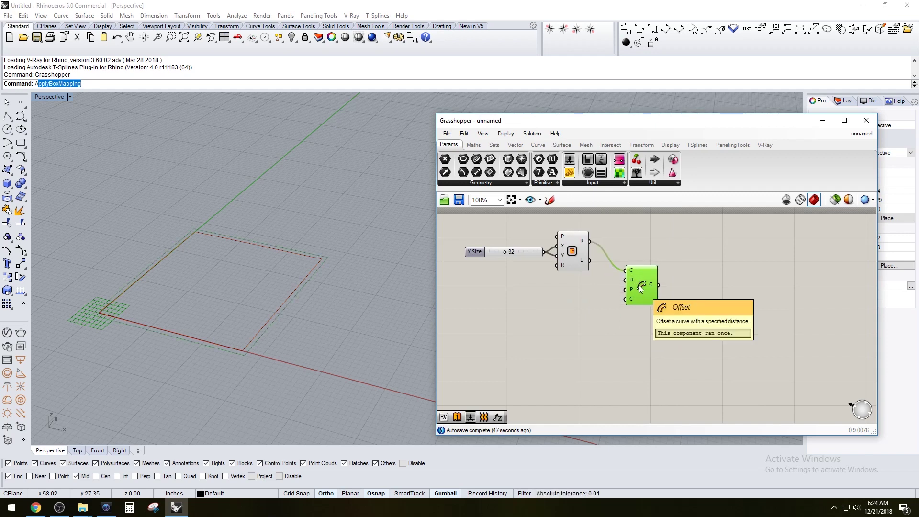
left_click(596, 298)
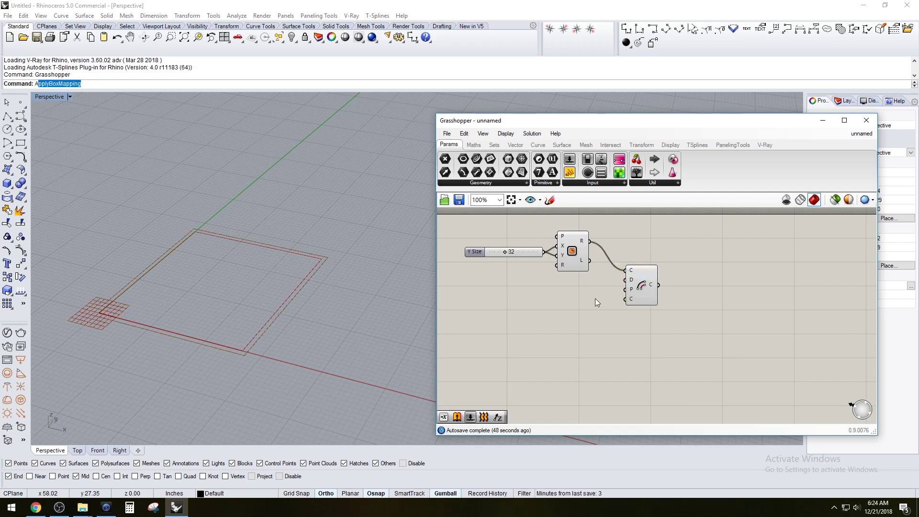
left_click(642, 283)
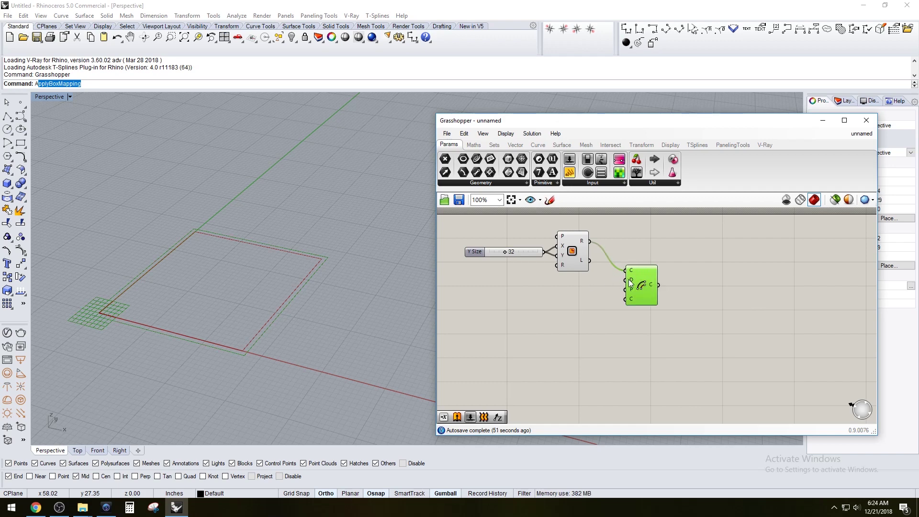
Step: Add a number slider of 3, connect it to the offset's distance input, and reduce it to 2
double_click(589, 281)
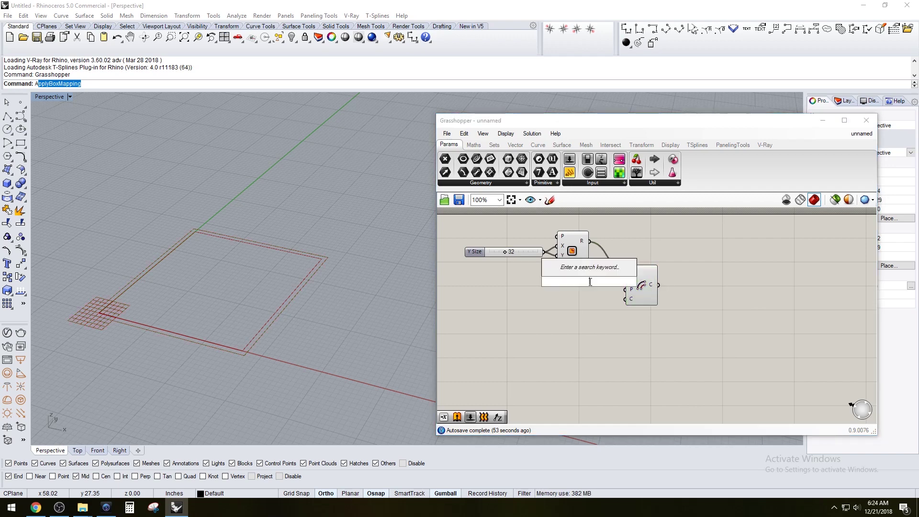
type("3")
key("Return")
left_click_drag(588, 288, 632, 276)
left_click(637, 281)
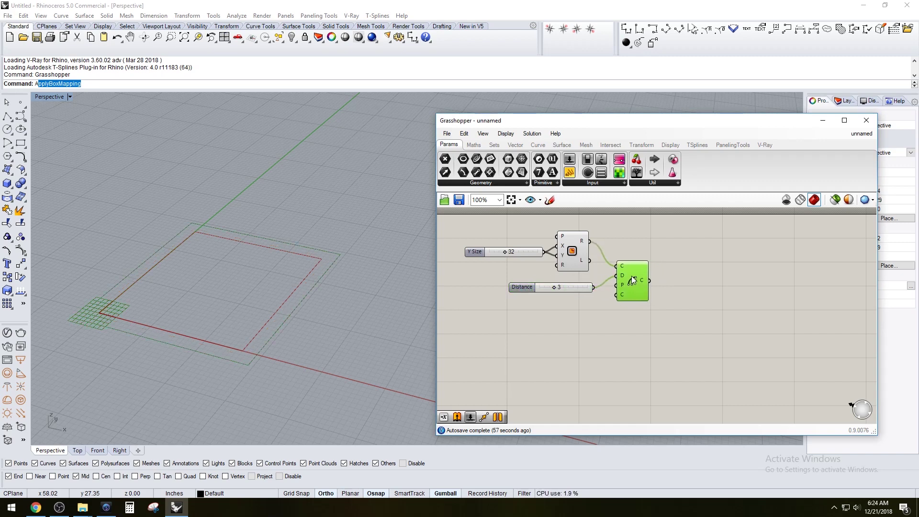
left_click_drag(553, 286, 549, 286)
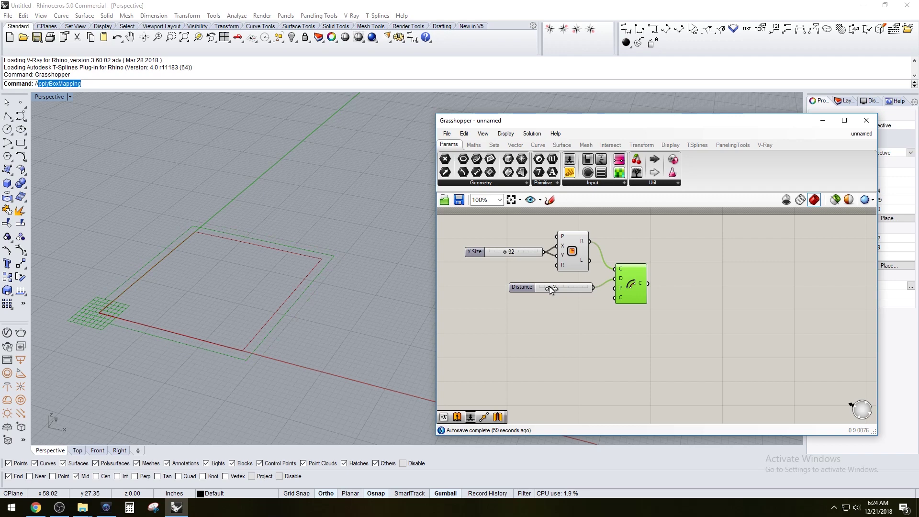
left_click(573, 321)
mouse_move(325, 313)
right_mouse_down()
mouse_move(294, 282)
mouse_move(327, 294)
right_mouse_up()
scroll(327, 295, "up", 4)
Step: Duplicate the Distance slider, connect the copy to the rectangle's radius input, and set it to 10
right_click_drag(516, 277, 579, 309)
scroll(579, 308, "up", 1)
left_click(579, 311)
left_click(578, 320)
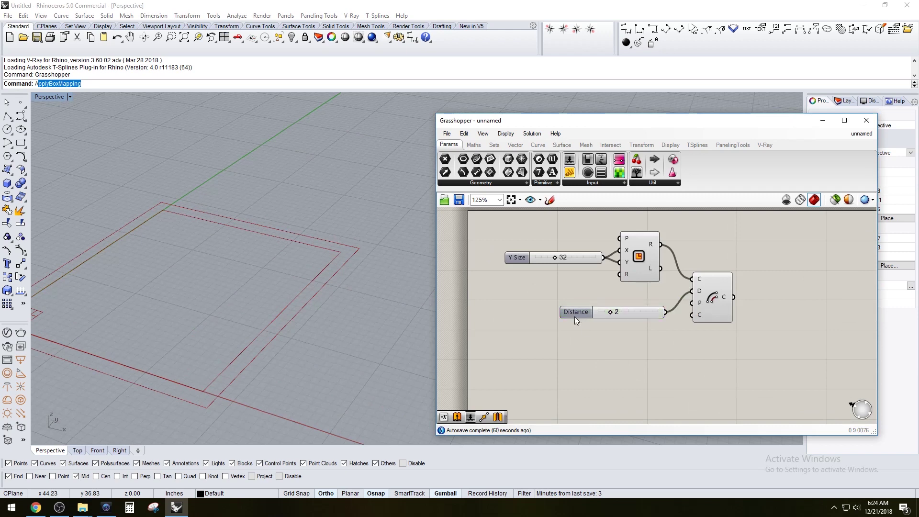
left_click_drag(574, 314, 497, 291, "alt")
left_click_drag(590, 291, 620, 275)
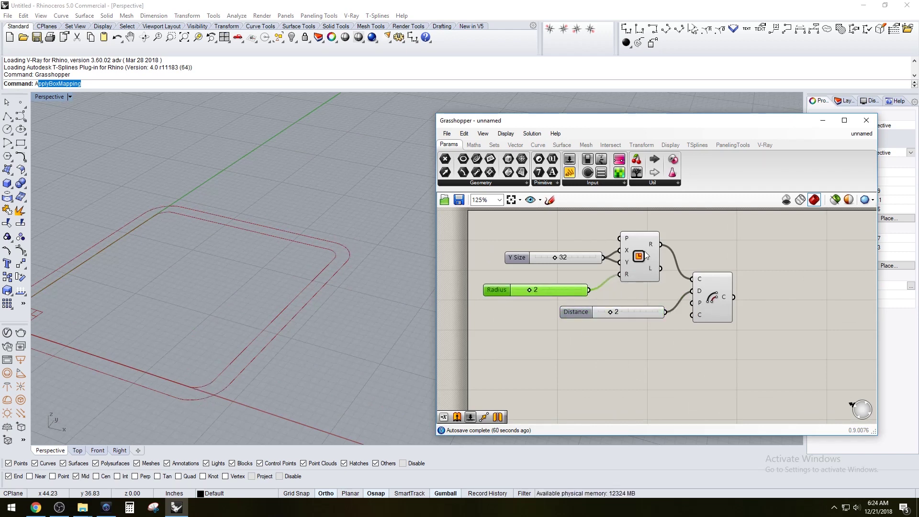
left_click_drag(495, 287, 593, 277)
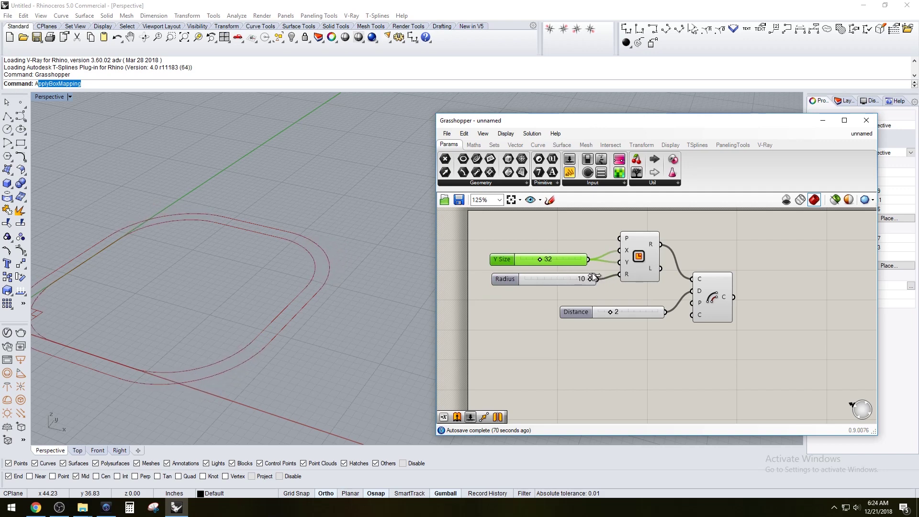
Step: Shift the sliders, Rectangle and Offset components together slightly across the canvas
scroll(780, 266, "down", 3)
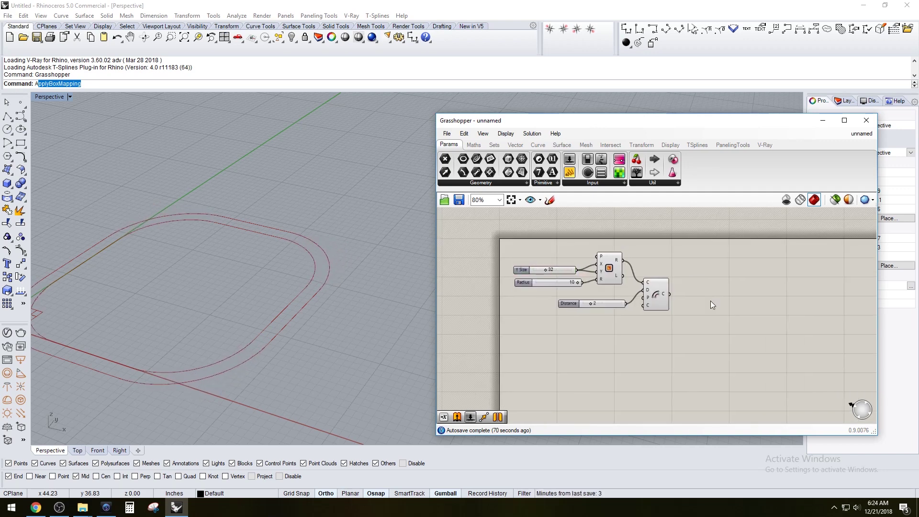
left_click_drag(705, 349, 507, 247)
left_click_drag(616, 274, 611, 274)
left_click(590, 277)
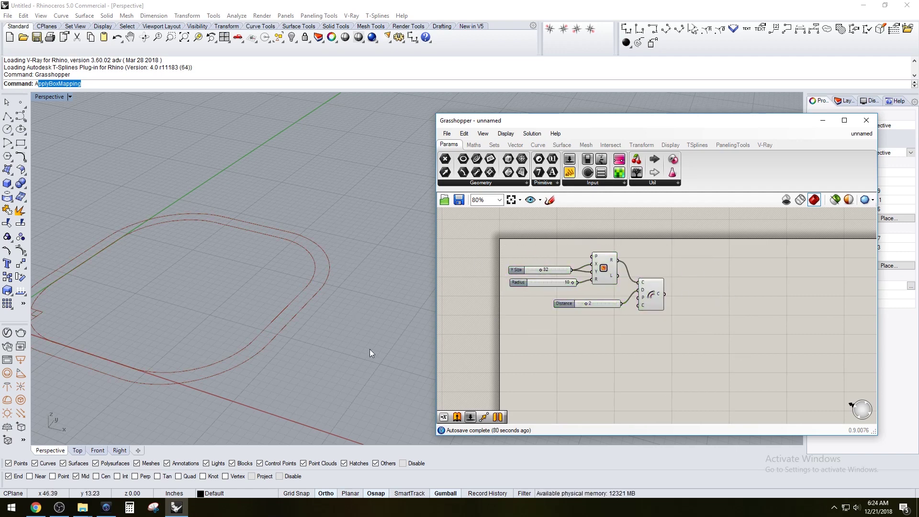
scroll(251, 272, "down", 1)
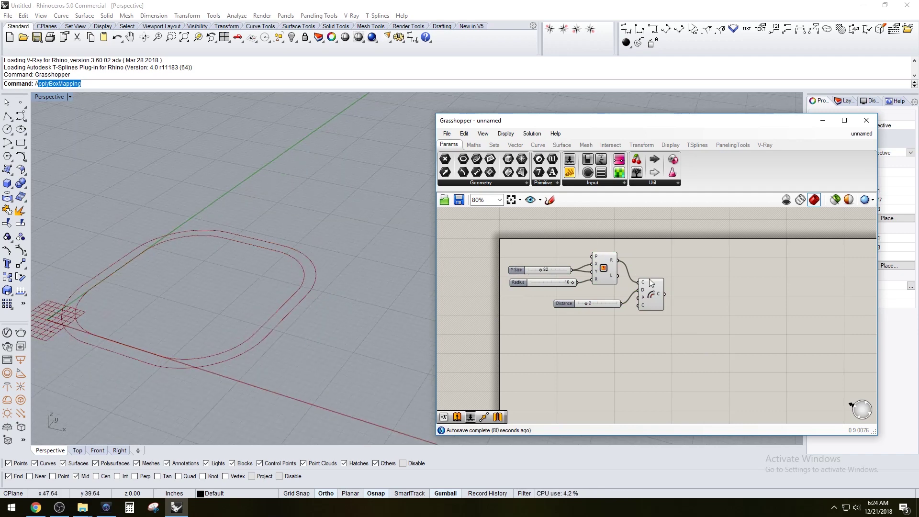
Step: Add an Extrude component, duplicate it, and stack the two copies beyond the Offset component
scroll(683, 285, "up", 3)
double_click(687, 294)
type("EXTR")
key("Return")
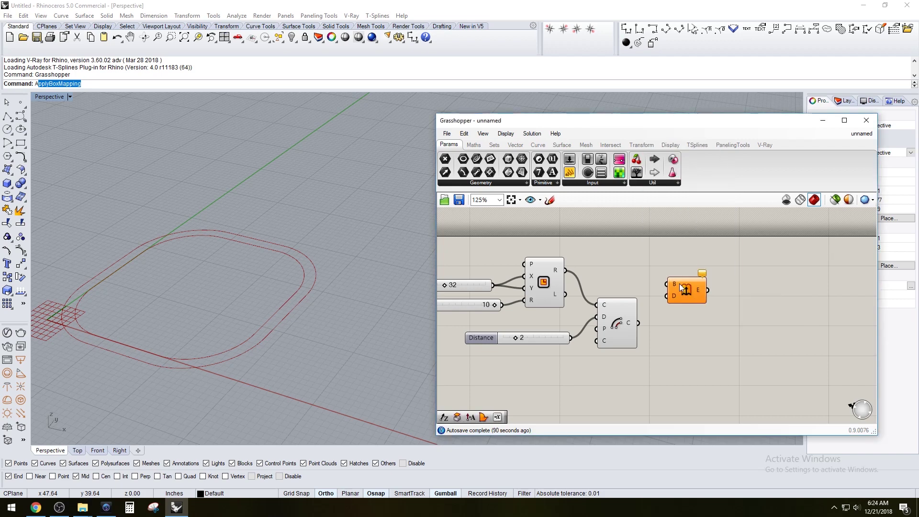
left_click(549, 284)
left_click(728, 271)
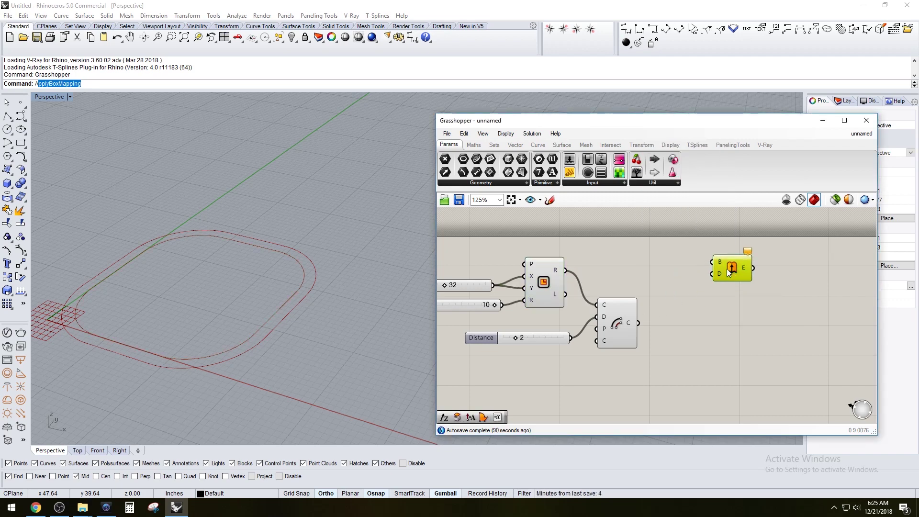
left_click_drag(729, 295, 728, 303, "alt")
left_click_drag(844, 335, 725, 259)
left_click_drag(727, 261, 750, 276)
left_click(686, 285)
Step: Connect the offset curve to the upper Extrude's base input and the rectangle to the lower Extrude's base input
left_click(546, 273)
left_click_drag(565, 270, 645, 288)
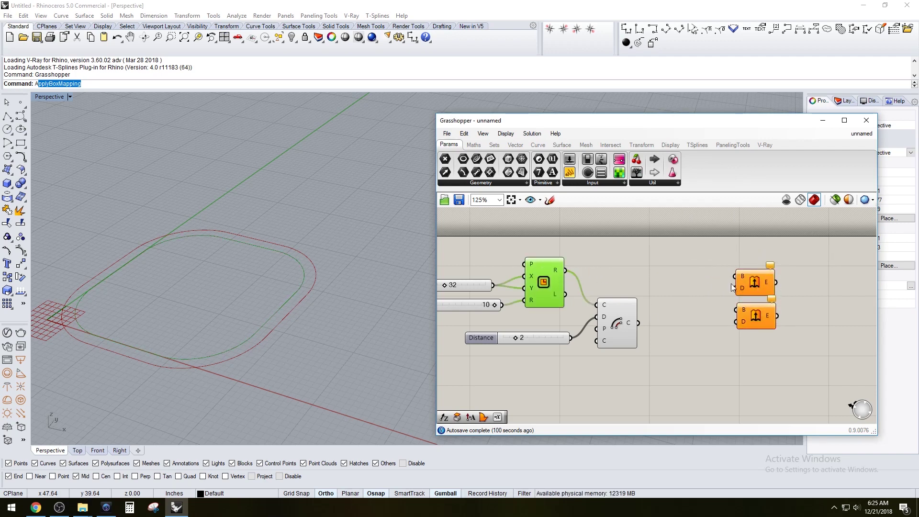
left_click_drag(639, 323, 756, 272)
left_click(686, 277)
left_click_drag(566, 270, 737, 310)
left_click(758, 280)
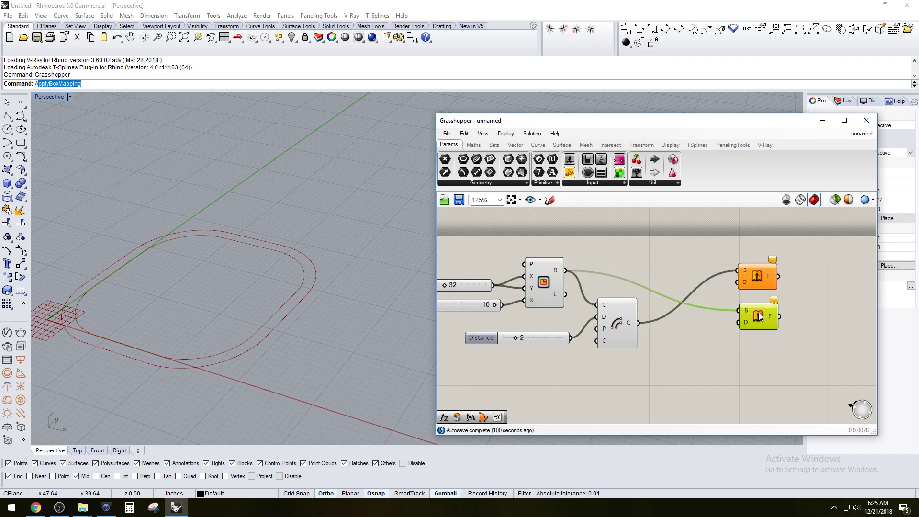
Step: Add a Unit Z component and connect its vector to the direction inputs of both Extrude components
right_click_drag(757, 280, 719, 277)
left_click(788, 306)
double_click(792, 310)
type("Z")
left_click(790, 302)
left_click_drag(790, 309, 701, 319)
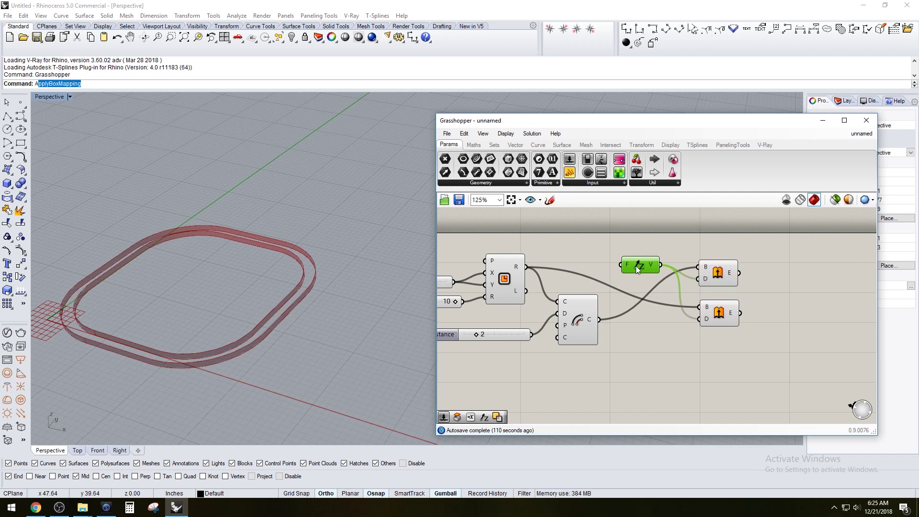
Step: Add a number slider set to 20, feed it into the Unit Z factor input, and place Unit Z beside it
right_click_drag(585, 246, 613, 261)
double_click(610, 261)
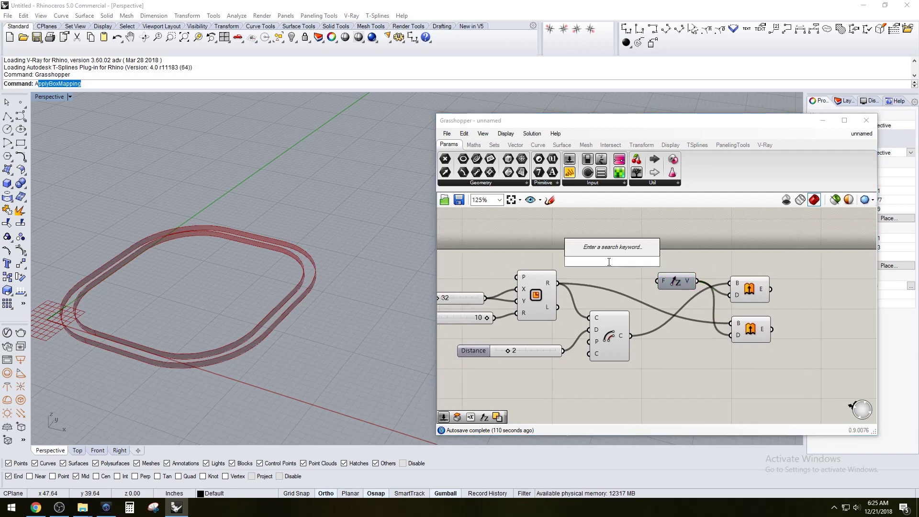
type("20")
key("Return")
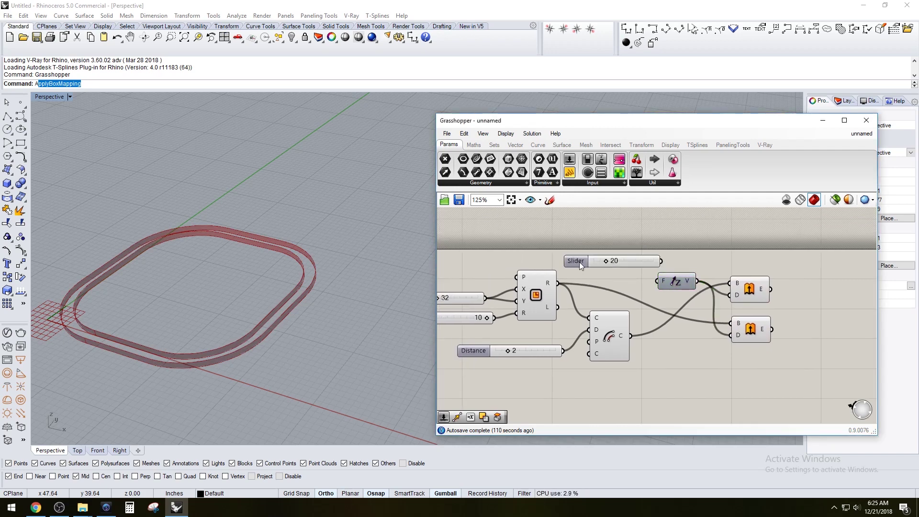
left_click_drag(568, 259, 554, 257)
left_click_drag(674, 282, 646, 258)
left_click(734, 257)
Step: Set the Grasshopper preview mesh quality to High Quality
right_click_drag(341, 228, 309, 245)
left_click_drag(532, 124, 512, 117)
right_click_drag(378, 196, 361, 222)
left_click(801, 288)
right_click_drag(329, 266, 299, 355)
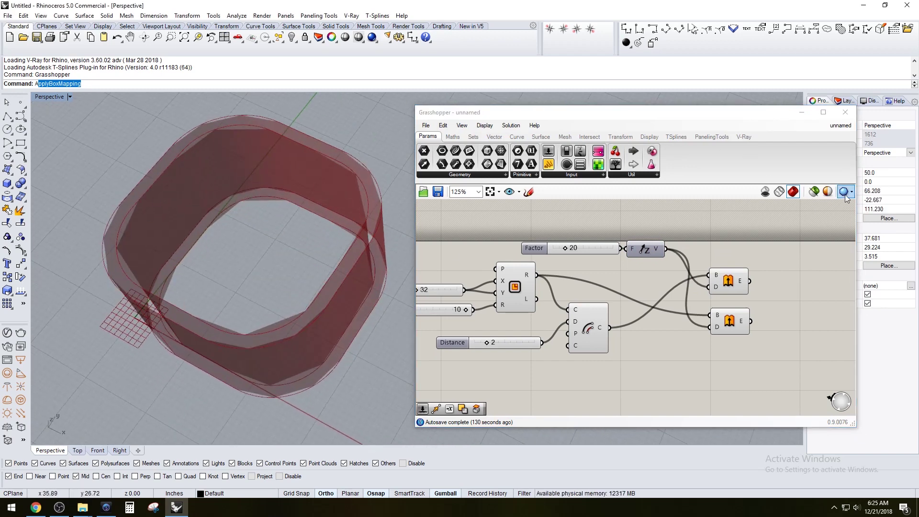
left_click_drag(724, 117, 628, 110)
left_click(756, 184)
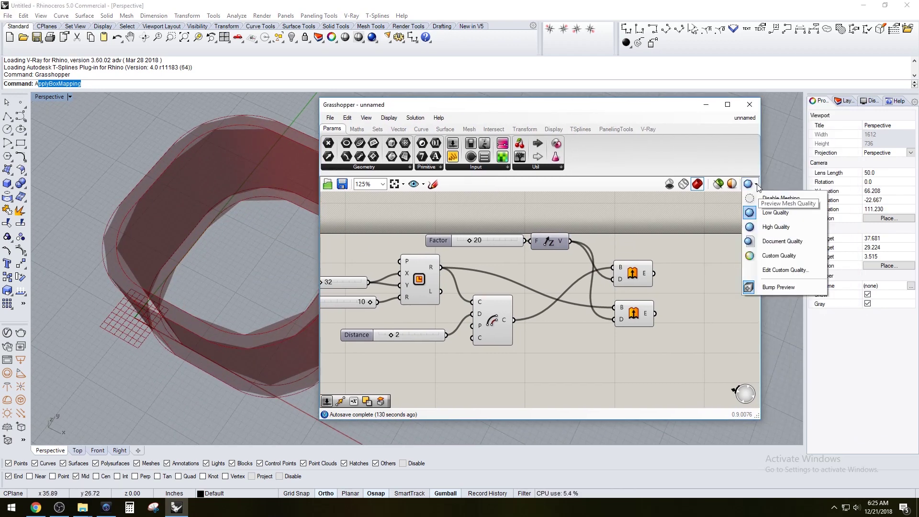
left_click(782, 229)
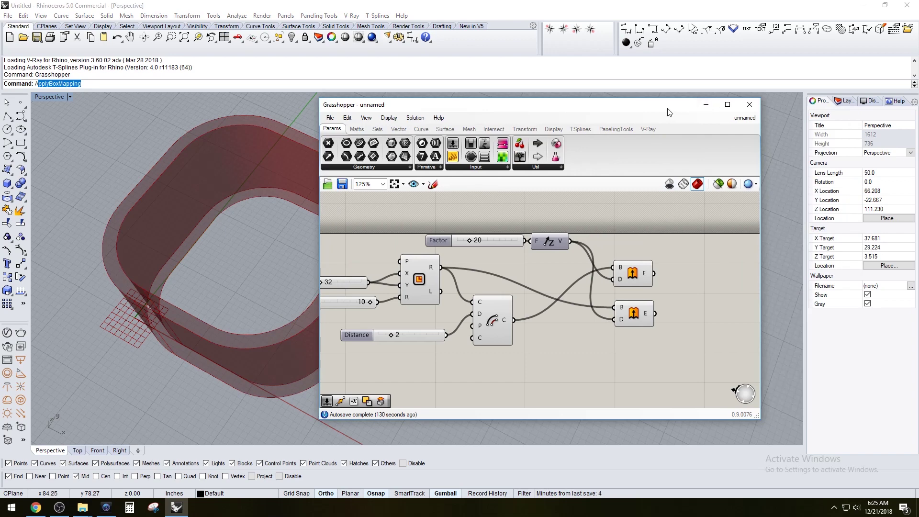
Step: Highlight the two Extrude components in turn to examine the outer and inner wall surfaces
left_click_drag(669, 107, 756, 82)
right_click_drag(316, 144, 306, 243)
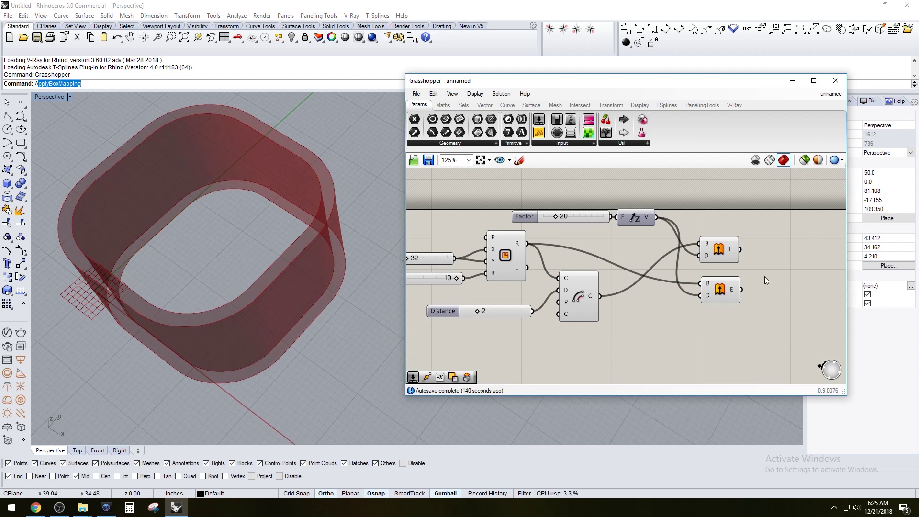
right_click_drag(329, 250, 336, 271)
left_click_drag(774, 318, 712, 241)
left_click(750, 334)
left_click(731, 255)
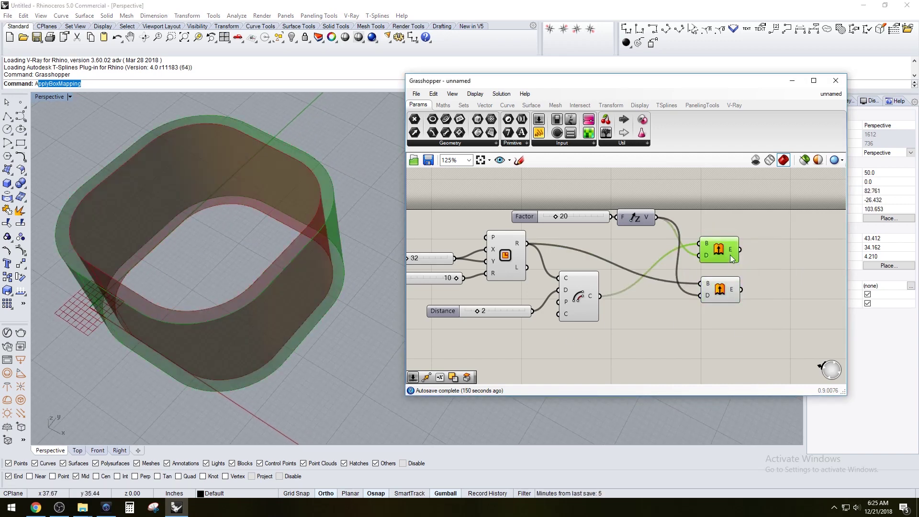
left_click(721, 296)
Step: Turn off the preview of both Extrude components
double_click(760, 276)
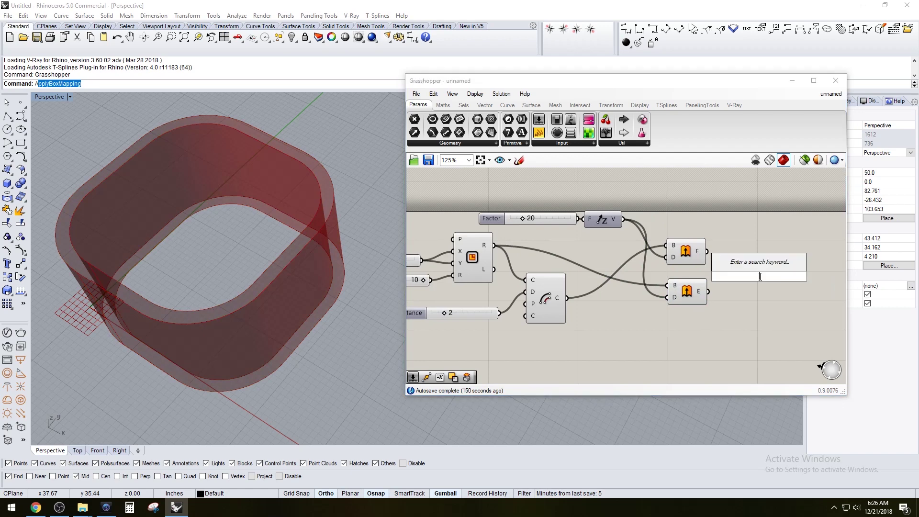
left_click(722, 344)
left_click_drag(722, 344, 670, 225)
middle_click(732, 236)
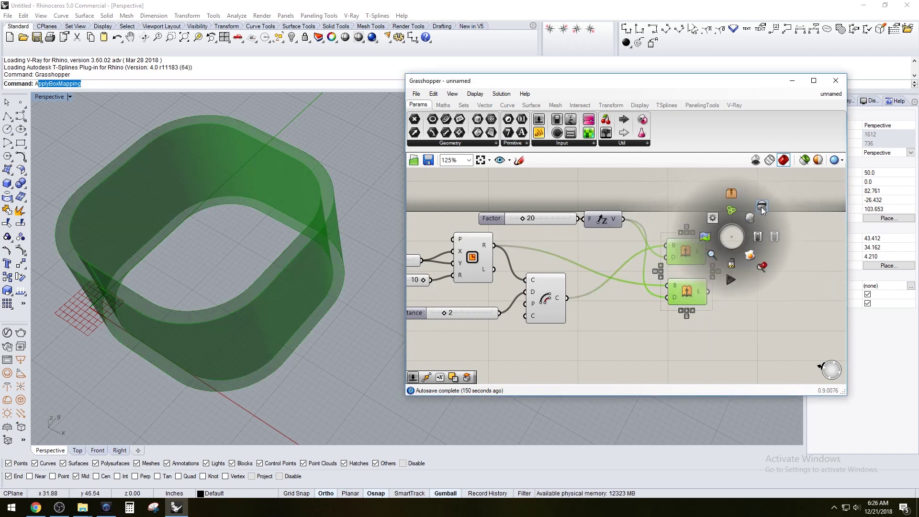
left_click_drag(756, 352, 665, 235)
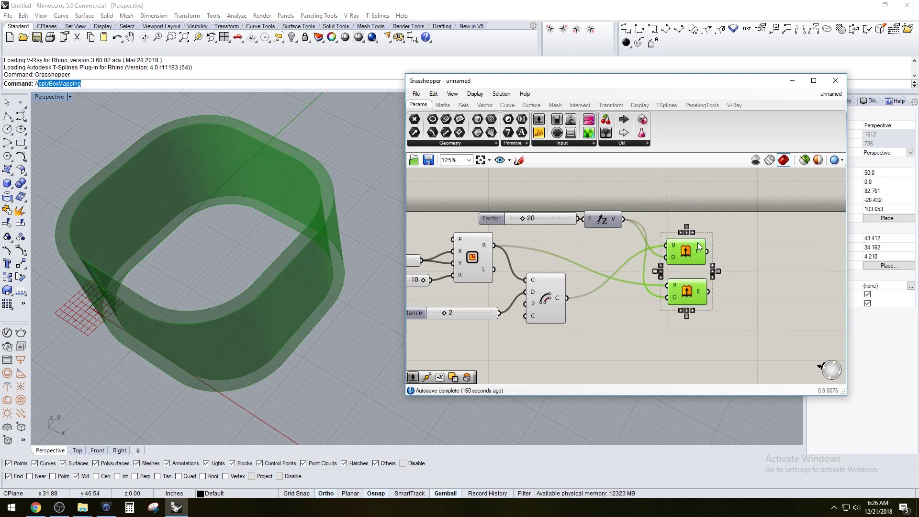
middle_click(706, 247)
left_click(738, 217)
left_click(752, 263)
Step: Add a Cap Holes component, duplicate it, and connect each Extrude output to its own Cap Holes input
double_click(755, 263)
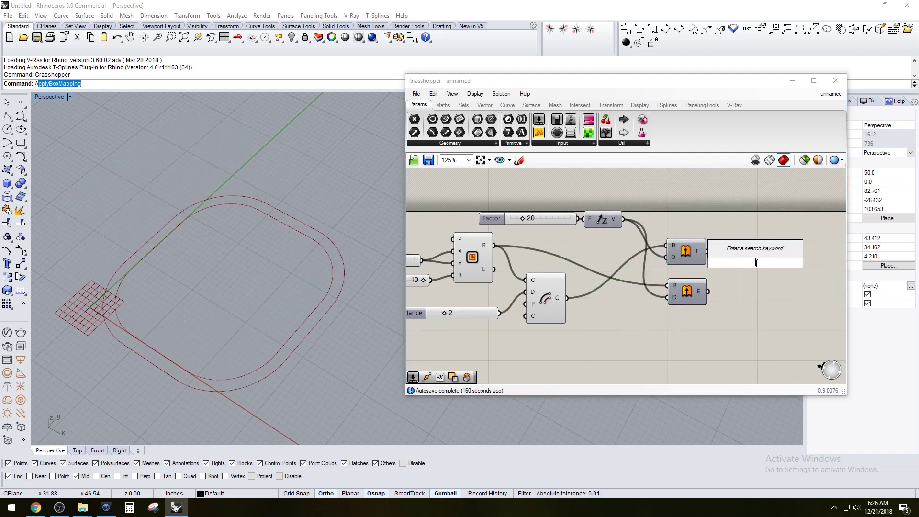
type("CAP")
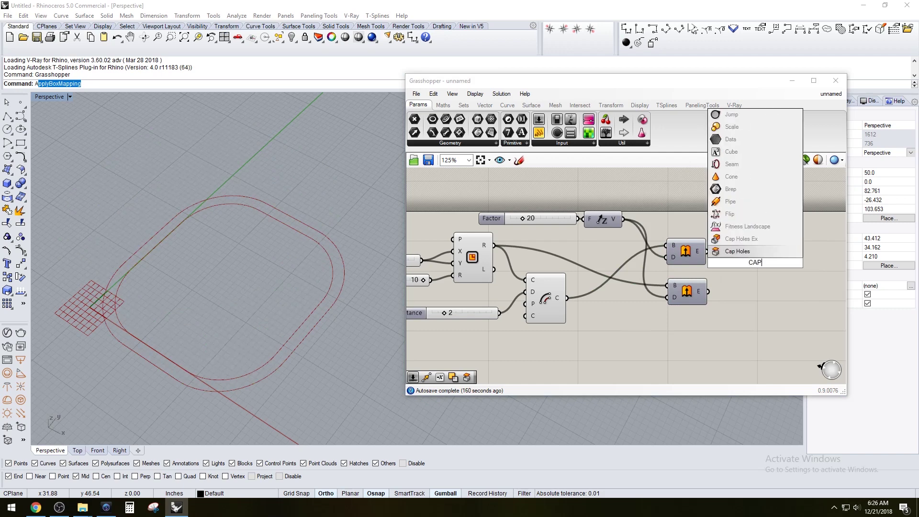
left_click(736, 251)
left_click_drag(743, 291, 743, 292, "alt")
left_click(748, 315)
left_click_drag(707, 252, 737, 252)
left_click_drag(709, 292, 732, 290)
Step: Move both Cap Holes components closer to the Extrude components
right_click_drag(308, 238, 268, 230)
right_click_drag(749, 339, 697, 338)
left_click_drag(760, 321, 696, 245)
left_click_drag(698, 250, 685, 249)
Step: Check each capped solid and turn off the preview of both Cap Holes components
left_click(688, 251)
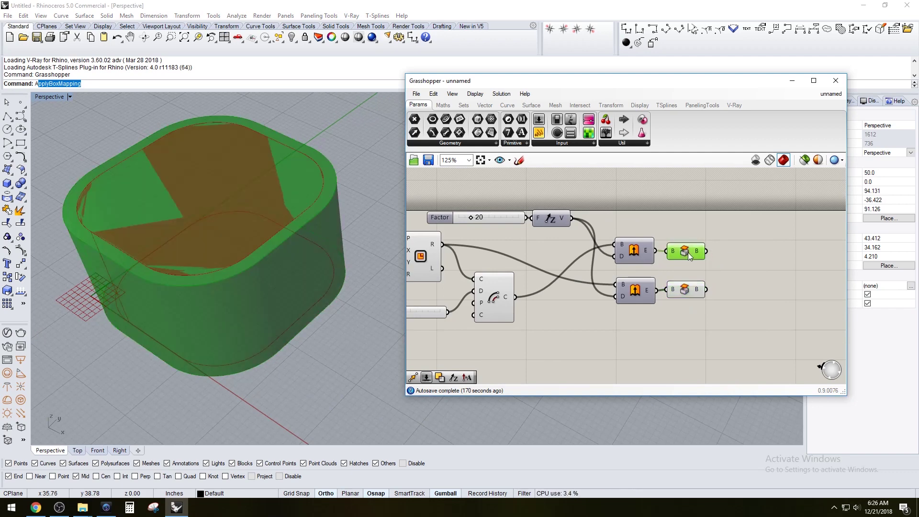
left_click(688, 292)
left_click_drag(742, 322, 693, 236)
middle_click(685, 231)
left_click(707, 210)
Step: Add a Solid Difference component and connect the upper Cap Holes to input A and the lower one to input B
right_click_drag(759, 252, 739, 263)
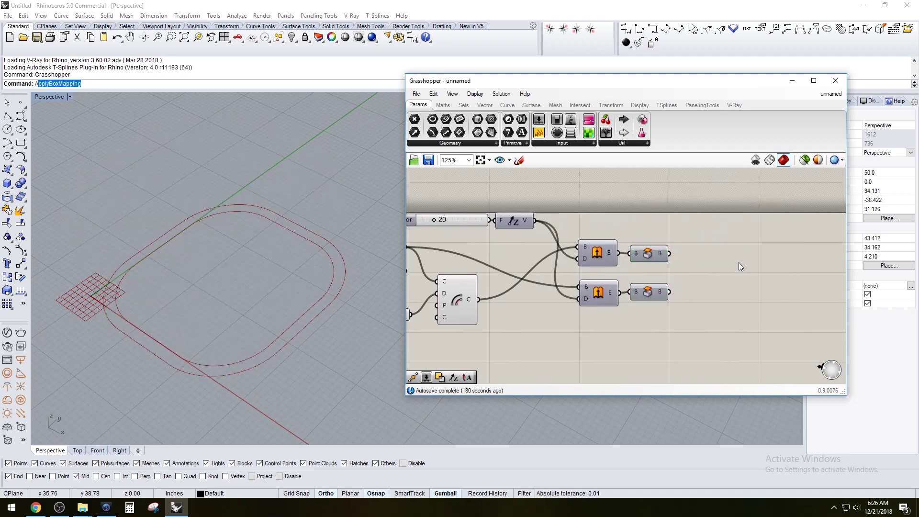
double_click(740, 262)
type("SOLID")
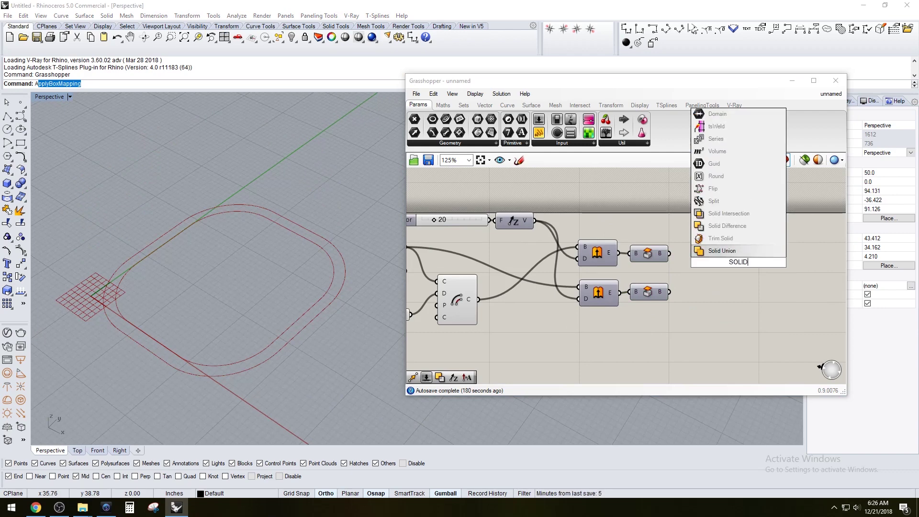
left_click(729, 226)
left_click_drag(733, 257, 720, 268)
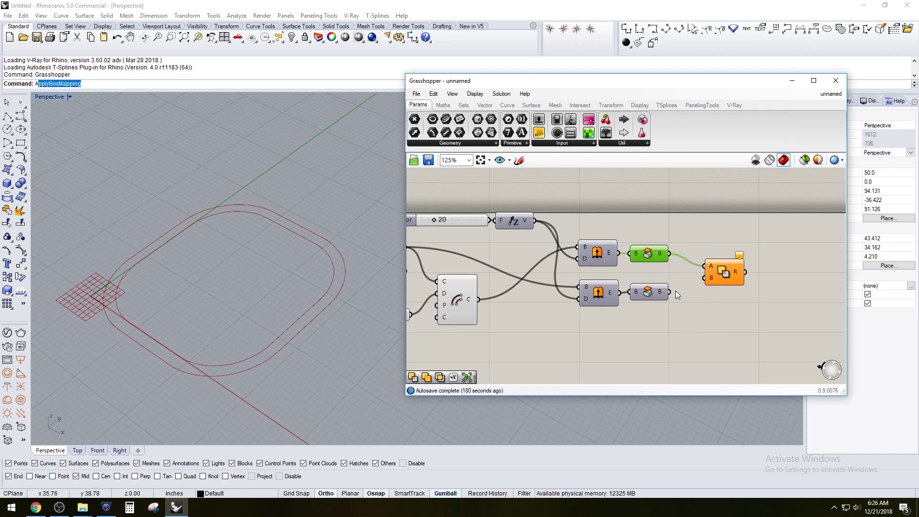
left_click_drag(678, 291, 703, 278)
Step: Highlight the Solid Difference component and examine its resulting hollow wall solid
left_click(725, 272)
scroll(294, 267, "up", 3)
right_click_drag(294, 266, 306, 224)
mouse_move(737, 269)
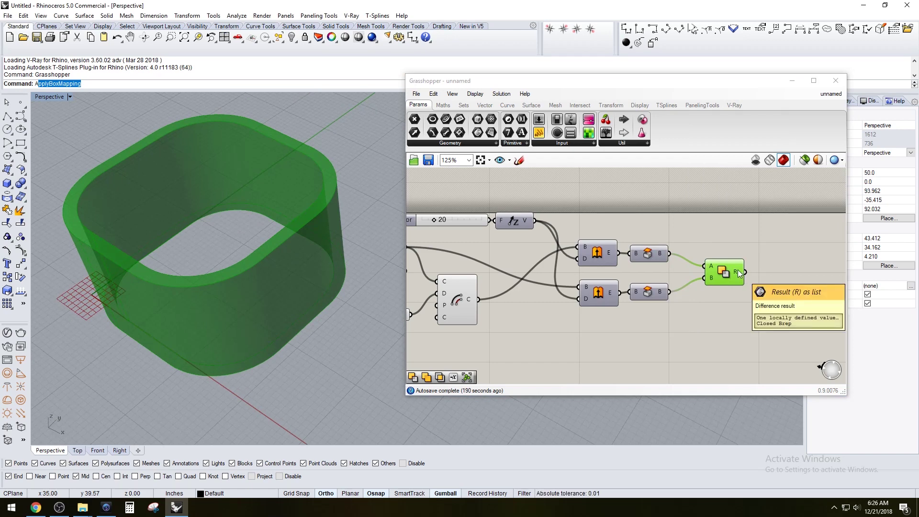
left_click(739, 252)
left_click(724, 273)
left_click(733, 252)
Step: Rearrange the Factor slider and Unit Z component below the Distance slider and Offset component
scroll(641, 280, "down", 2)
right_click_drag(641, 280, 635, 277)
scroll(634, 276, "up", 2)
left_click_drag(654, 256, 595, 339)
left_click(770, 340)
left_click_drag(822, 324, 701, 250)
left_click_drag(718, 259, 672, 265)
left_click(427, 349)
Step: Test the wall height with the Factor slider at 100 and settle on 56
scroll(421, 351, "up", 2)
left_click_drag(570, 330, 647, 332)
scroll(355, 314, "down", 5)
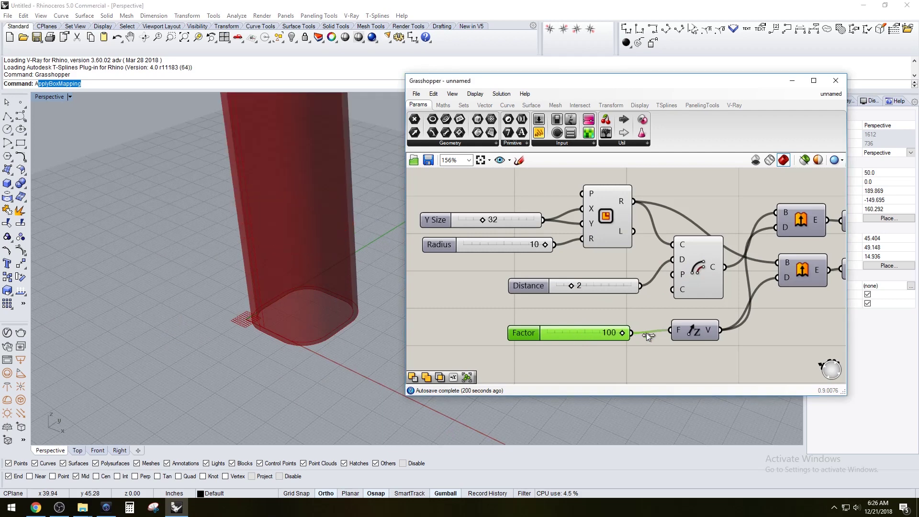
scroll(458, 326, "down", 4)
scroll(507, 332, "up", 6)
left_click_drag(536, 315, 495, 316)
Step: Set the Radius slider to 6, the Distance slider to 6 and the Y Size slider to 51
right_click_drag(424, 255, 561, 280)
left_click_drag(578, 233, 531, 236)
left_click(611, 244)
left_click_drag(615, 282, 642, 281)
right_click_drag(591, 251, 602, 288)
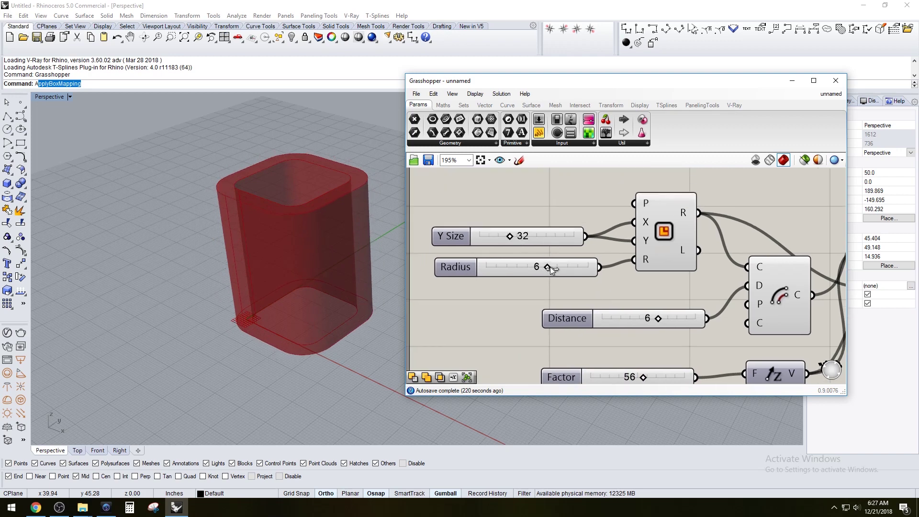
mouse_move(513, 236)
left_mouse_down()
mouse_move(536, 236)
mouse_move(527, 236)
left_mouse_up()
right_click_drag(306, 230, 264, 259)
mouse_move(258, 225)
right_mouse_down()
mouse_move(252, 269)
mouse_move(261, 211)
right_mouse_up()
left_click(535, 305)
Step: Highlight the Solid Difference result and examine the container from underneath
right_click_drag(713, 269, 686, 238)
scroll(713, 242, "down", 1)
right_click_drag(757, 296, 681, 288)
scroll(682, 289, "down", 1)
right_click_drag(820, 304, 701, 306)
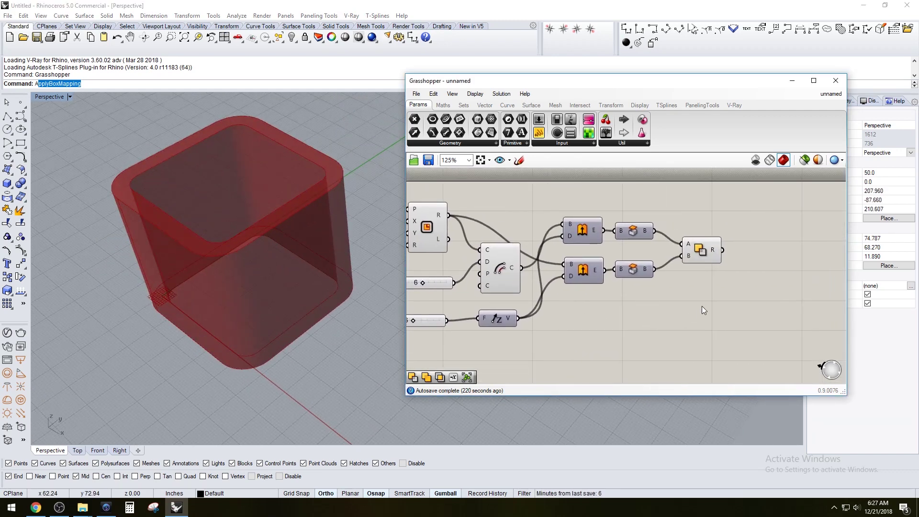
left_click_drag(700, 250, 690, 250)
right_click_drag(270, 260, 269, 203)
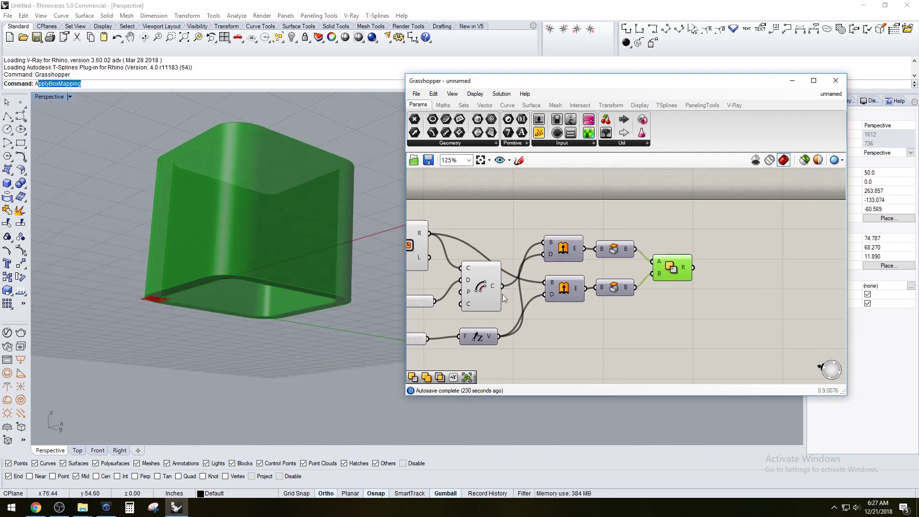
left_click(734, 270)
Step: Add a third Extrude component below and beyond the Solid Difference component
scroll(741, 276, "up", 1)
double_click(749, 281)
type("extrude")
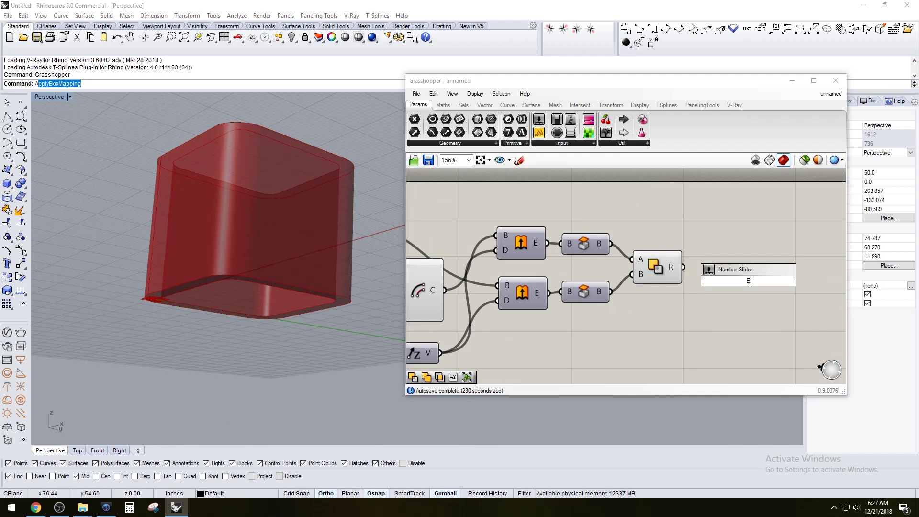
left_click(733, 263)
scroll(758, 320, "down", 1)
left_click(770, 323)
Step: Connect the Offset curve output to the base input of the new Extrude component
right_click_drag(680, 344, 762, 313)
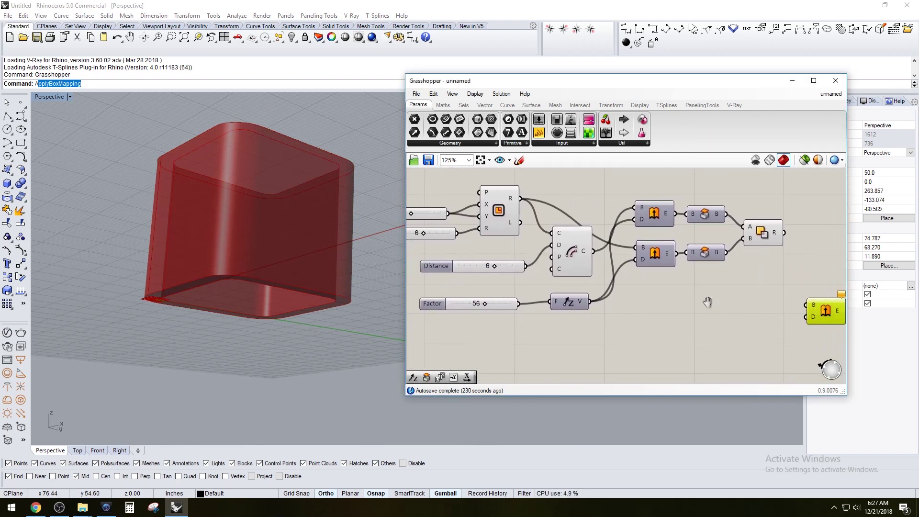
left_click(496, 211)
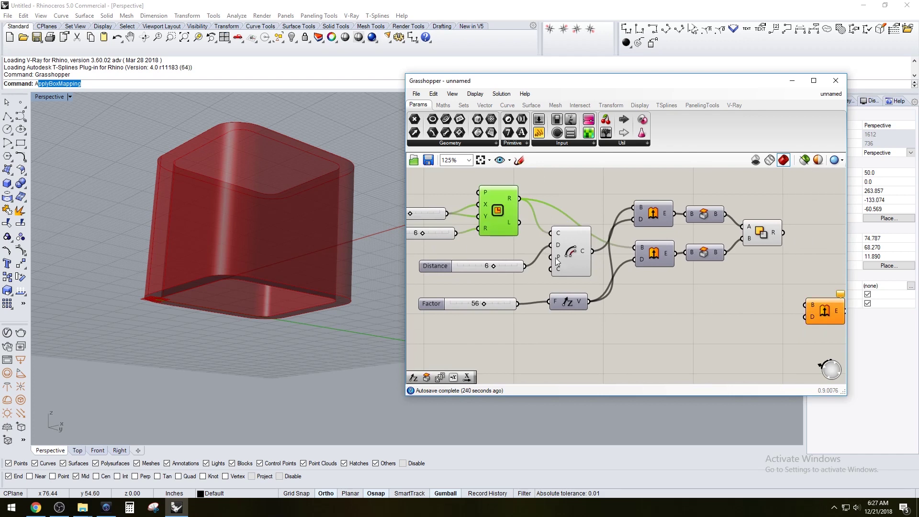
left_click(575, 256)
left_click_drag(593, 250, 805, 304)
Step: Add a second Unit Z component in front of the new Extrude component
double_click(749, 330)
type("z")
left_click(727, 319)
left_click_drag(749, 334, 755, 328)
left_click(669, 328)
right_click_drag(590, 326, 578, 288)
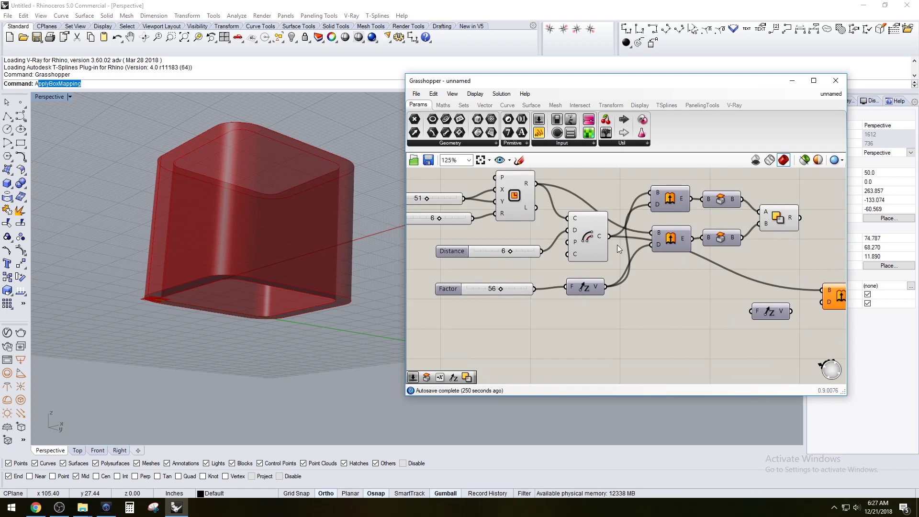
left_click(596, 241)
left_click(522, 306)
scroll(507, 254, "up", 3)
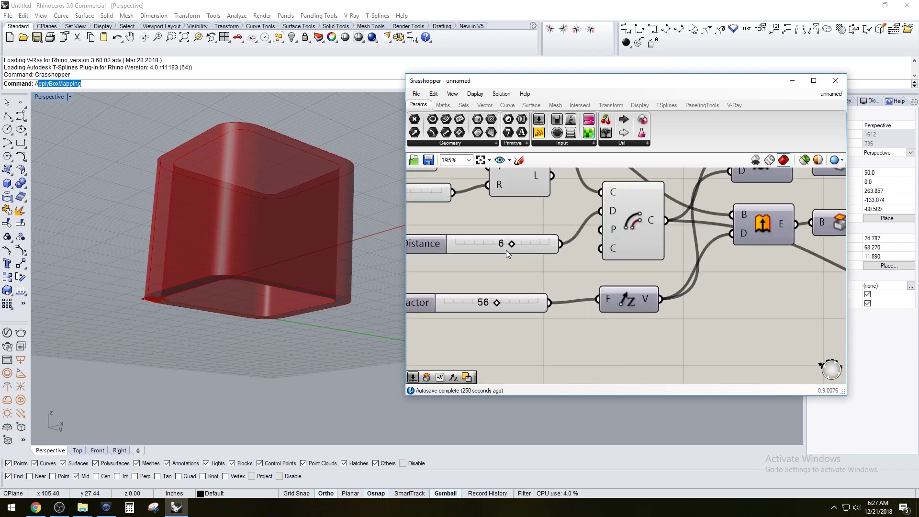
mouse_move(508, 245)
left_mouse_down()
mouse_move(486, 243)
mouse_move(508, 246)
left_mouse_up()
scroll(565, 277, "down", 2)
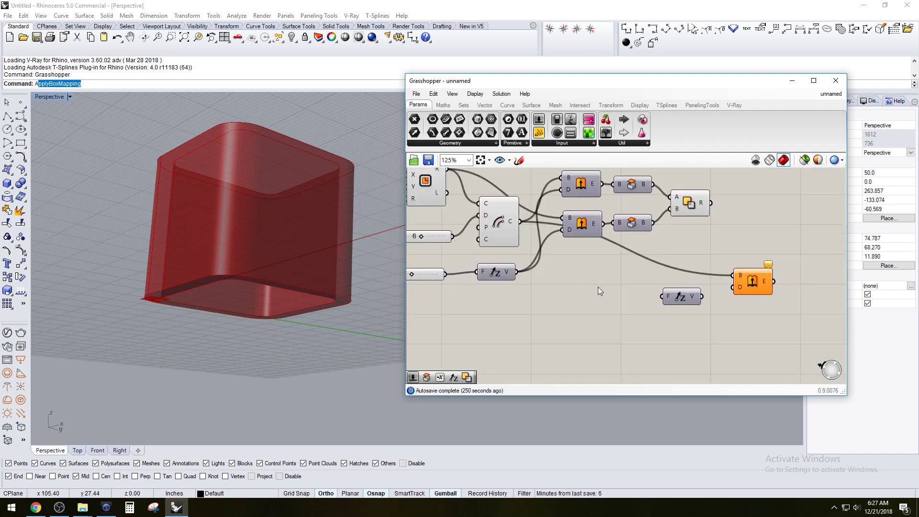
Step: Shift the second Unit Z away from the new Extrude and add a Negative component between them
left_click_drag(688, 299, 665, 293)
left_click(711, 308)
right_click_drag(480, 285, 507, 279)
right_click_drag(460, 239, 486, 249)
scroll(755, 302, "up", 3)
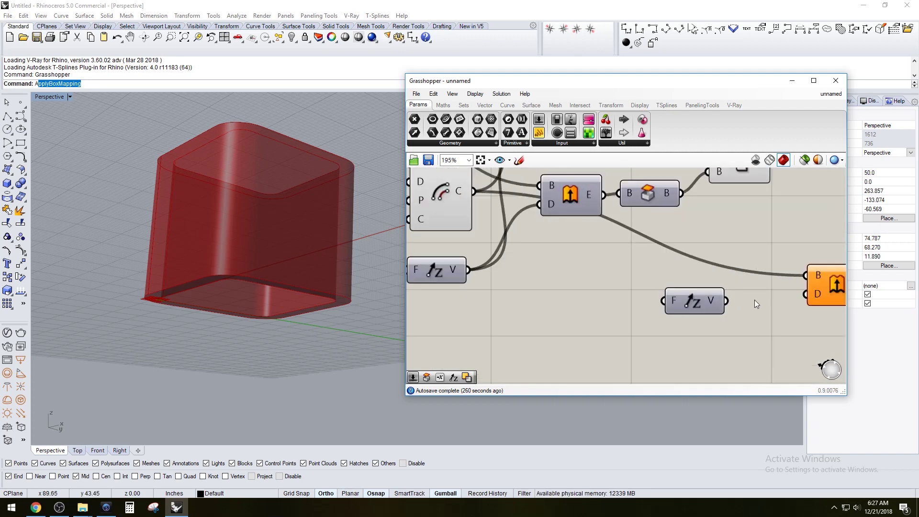
double_click(755, 317)
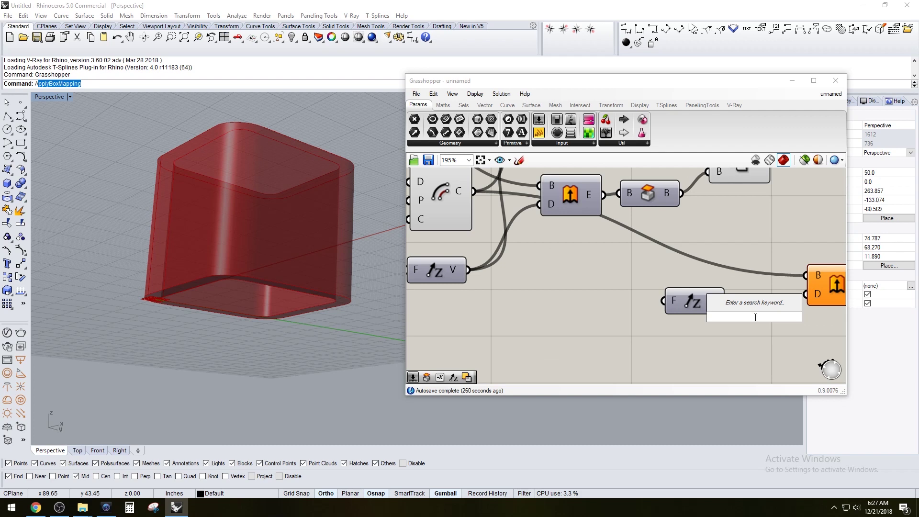
type("NEG")
left_click(739, 306)
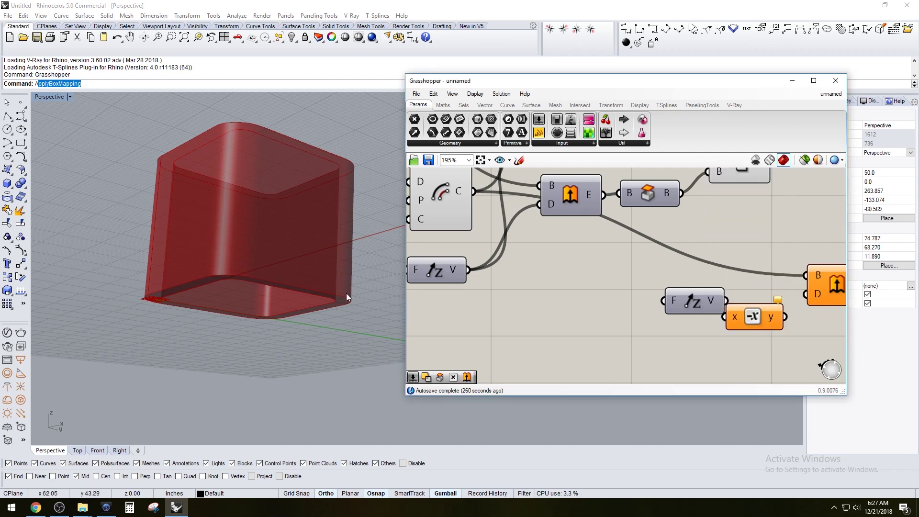
Step: Connect the second Unit Z vector through the Negative component to the new Extrude's direction input, and align the components
left_click_drag(694, 311, 724, 317)
left_click_drag(756, 320, 806, 295)
left_click_drag(789, 343, 674, 311)
left_click_drag(731, 315, 747, 305)
left_click(745, 327)
Step: Connect the Distance slider to the second Unit Z's factor input and check the base thickness in the model
scroll(725, 330, "down", 2)
right_click_drag(585, 319, 636, 321)
left_click_drag(540, 262, 725, 319)
right_click_drag(366, 279, 397, 292)
scroll(343, 322, "up", 5)
right_click_drag(343, 323, 383, 315)
scroll(682, 356, "down", 2)
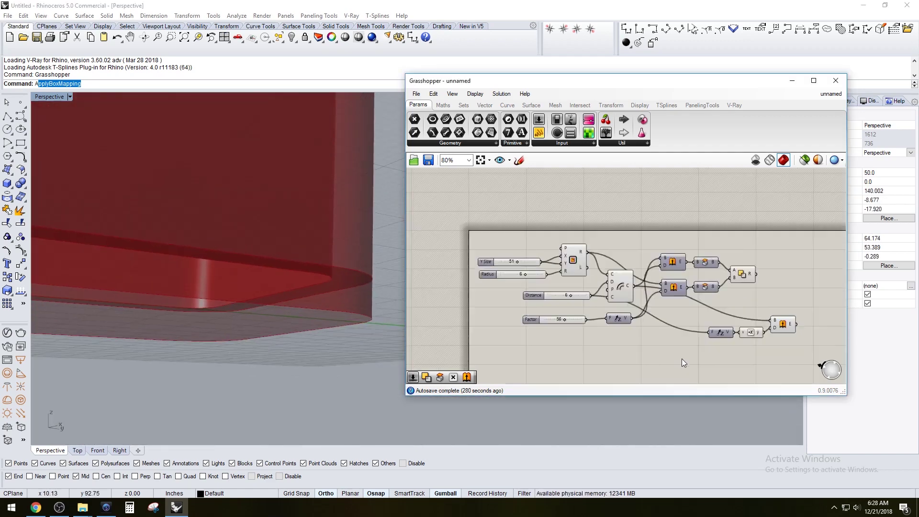
Step: Turn off the preview of the base's Unit Z, Negative and Extrude components
right_click_drag(781, 347, 660, 357)
scroll(661, 357, "up", 2)
left_click_drag(701, 362, 573, 294)
middle_click(620, 311)
left_click(648, 281)
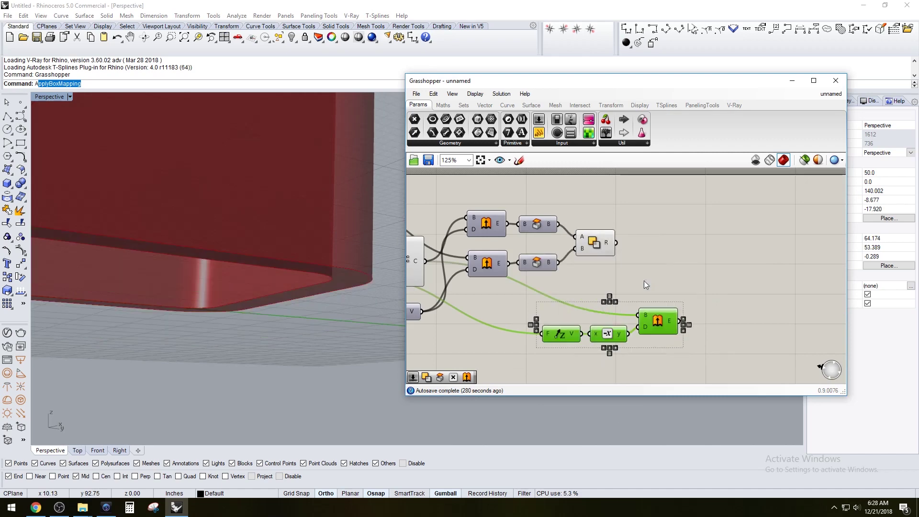
left_click(723, 297)
Step: Add a third Cap Holes component, connect the base Extrude's output to it, and place it alongside
right_click_drag(750, 306, 674, 308)
double_click(674, 309)
type("CA")
left_click(663, 296)
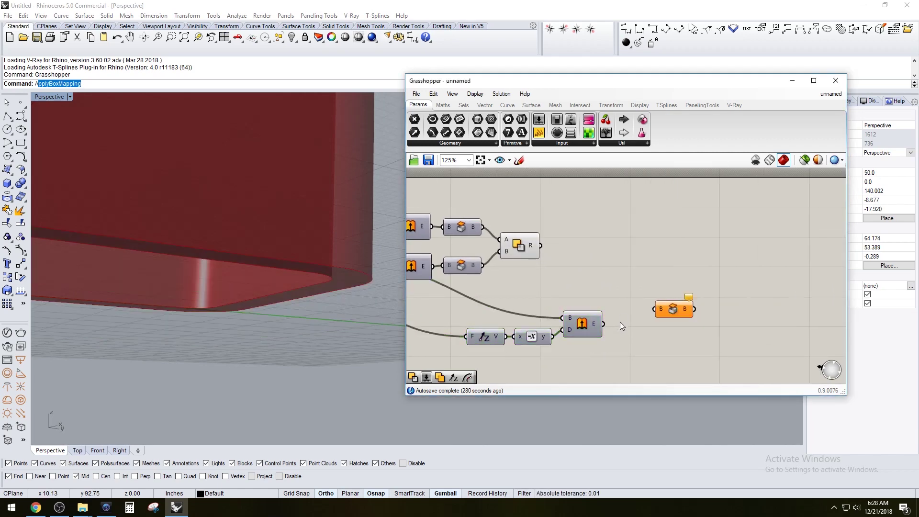
left_click_drag(639, 320, 670, 309)
left_click(637, 301)
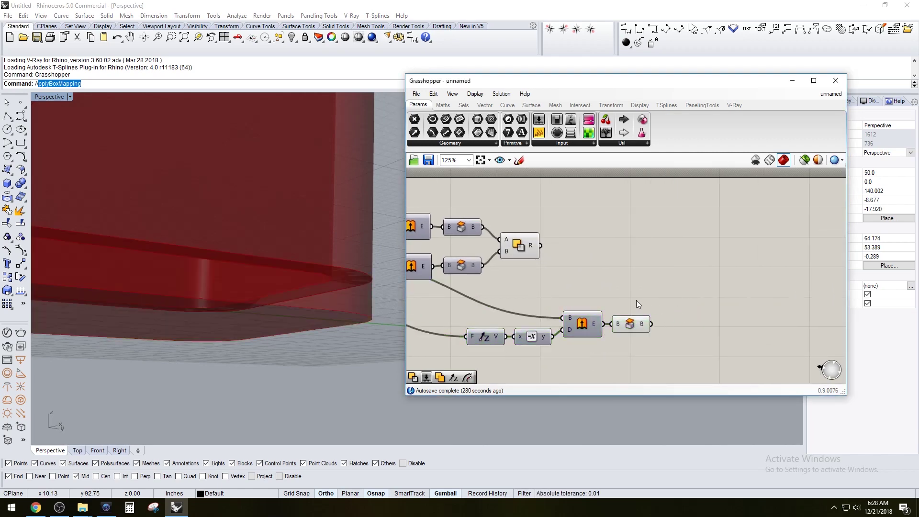
Step: Examine the capped base beneath the container walls and the component chain that generates it
scroll(336, 317, "down", 4)
right_click_drag(336, 317, 325, 333)
right_click_drag(521, 300, 814, 300)
scroll(536, 285, "up", 2)
mouse_move(565, 278)
left_mouse_down()
mouse_move(538, 276)
mouse_move(596, 275)
mouse_move(510, 271)
mouse_move(566, 274)
left_mouse_up()
scroll(591, 306, "down", 3)
right_click_drag(699, 354, 601, 324)
scroll(631, 310, "up", 2)
left_click(689, 306)
scroll(663, 329, "down", 1)
left_click(662, 331)
scroll(307, 258, "down", 6)
right_click_drag(310, 260, 301, 224)
Step: Move the base's Unit Z, Negative, Extrude and Cap Holes components together closer to the rest of the definition
right_click_drag(779, 325, 760, 327)
left_click_drag(818, 338, 665, 285)
left_click_drag(813, 300, 753, 280)
left_click(723, 325)
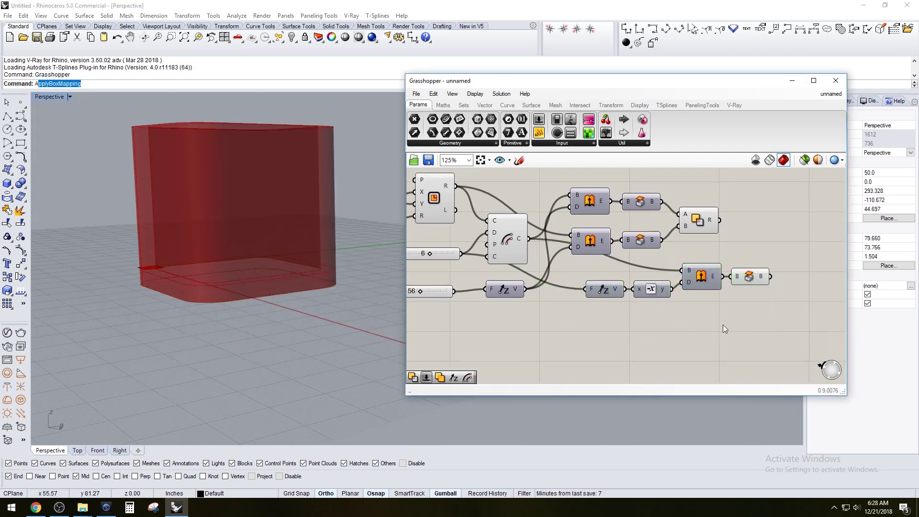
Step: Examine the wall solid, the capped base and the offset curve in the container, matching each to its component in the definition
right_click_drag(654, 330, 648, 330)
left_click(690, 225)
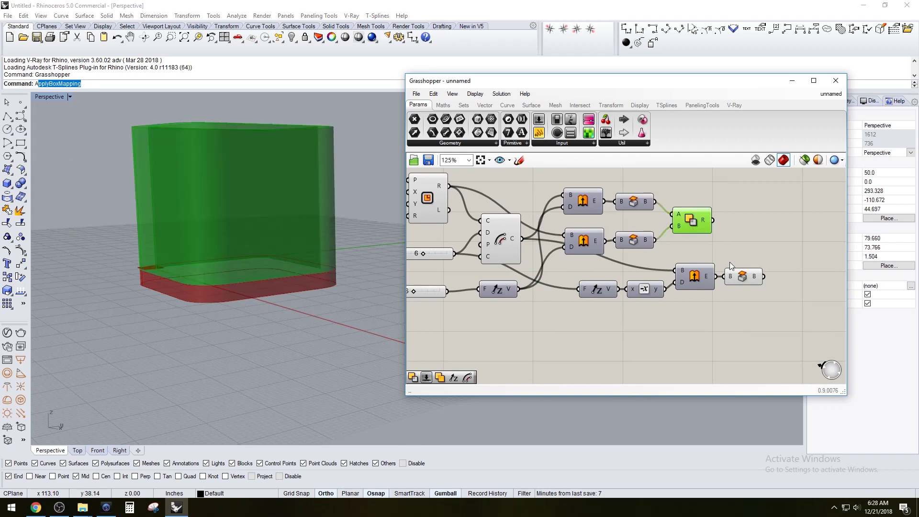
left_click(745, 278)
mouse_move(321, 278)
right_mouse_down()
mouse_move(304, 332)
mouse_move(311, 292)
right_mouse_up()
left_click(810, 240)
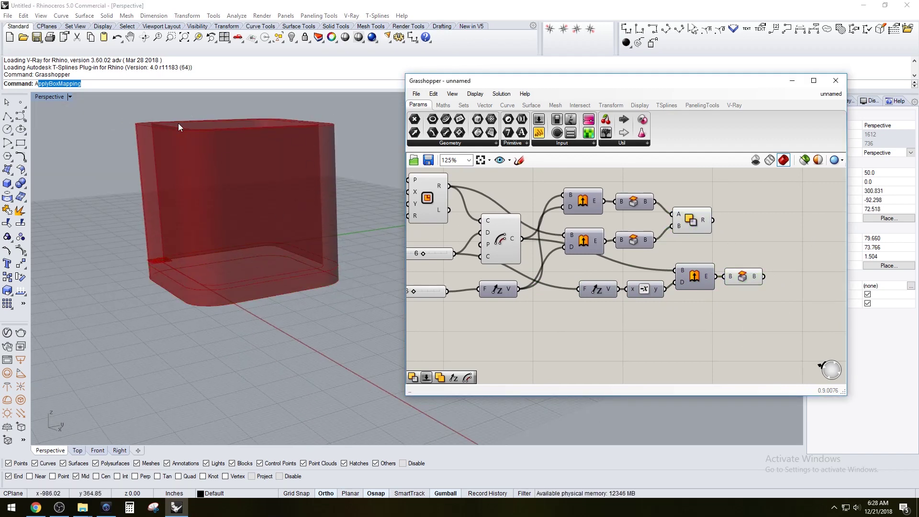
scroll(167, 137, "up", 3)
right_click_drag(284, 230, 255, 240)
left_click(773, 196)
right_click_drag(792, 230, 733, 223)
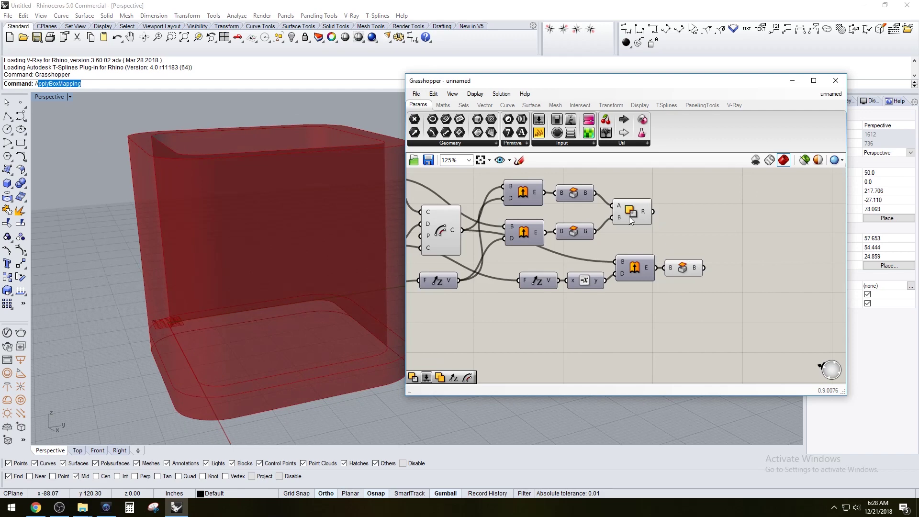
scroll(790, 240, "down", 3)
scroll(599, 229, "up", 2)
left_click(569, 203)
left_click(618, 236)
right_click_drag(719, 253, 593, 264)
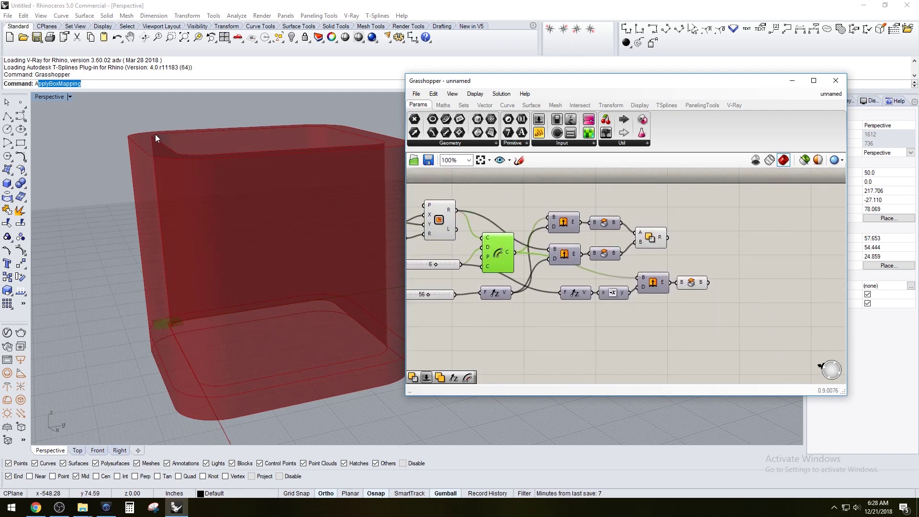
left_click(756, 253)
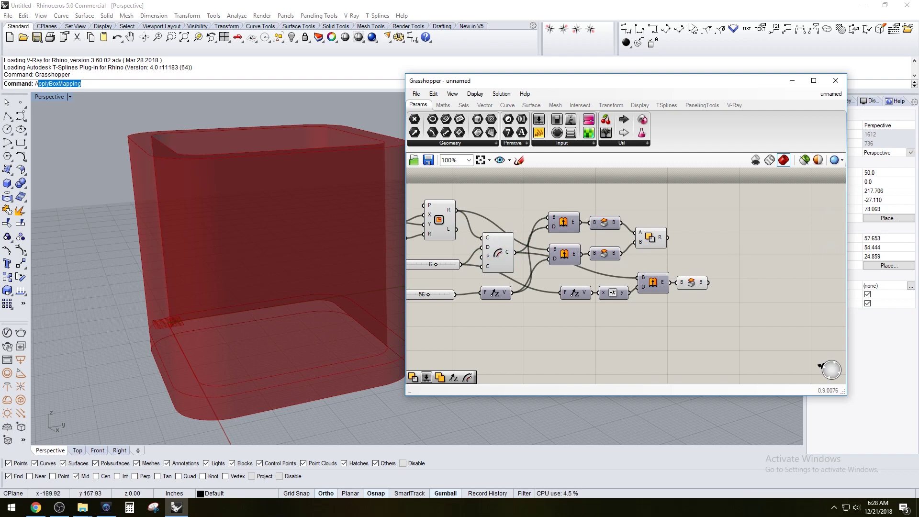
Step: Add a Move component and place it above the two wall Extrude chains
double_click(785, 257)
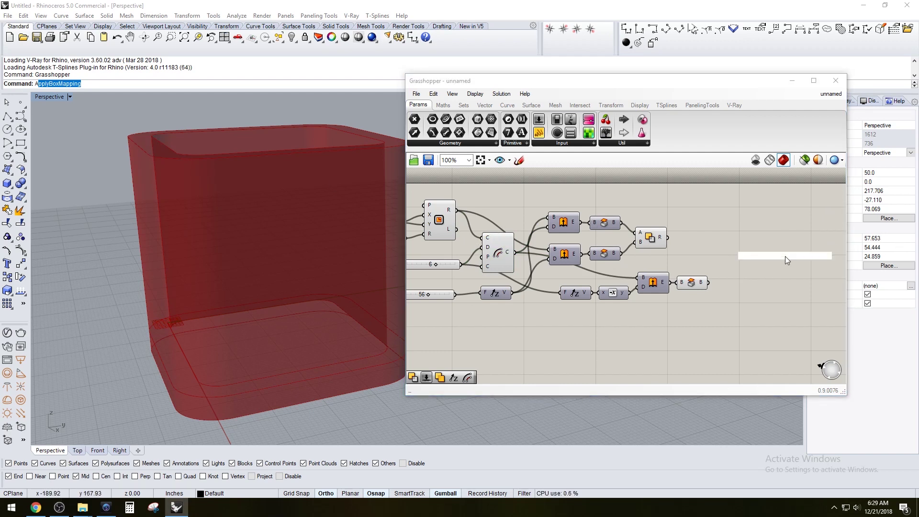
type("MOV")
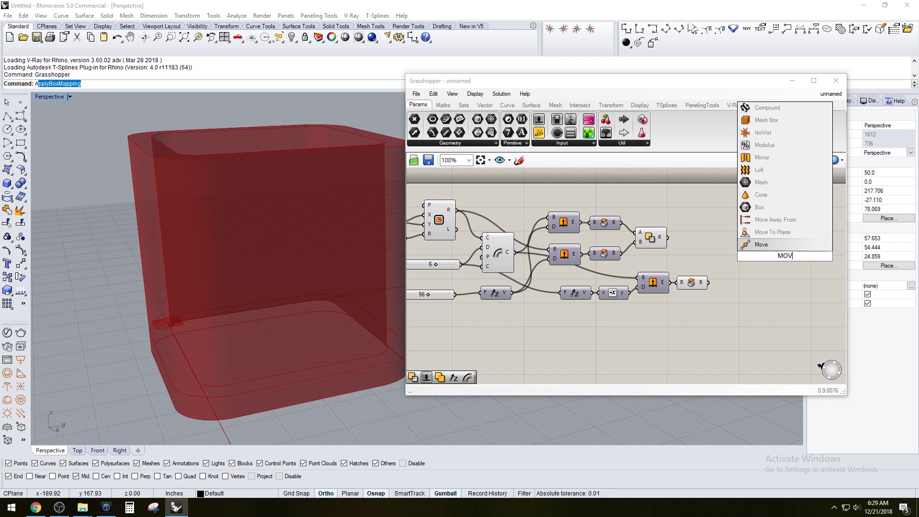
left_click(778, 245)
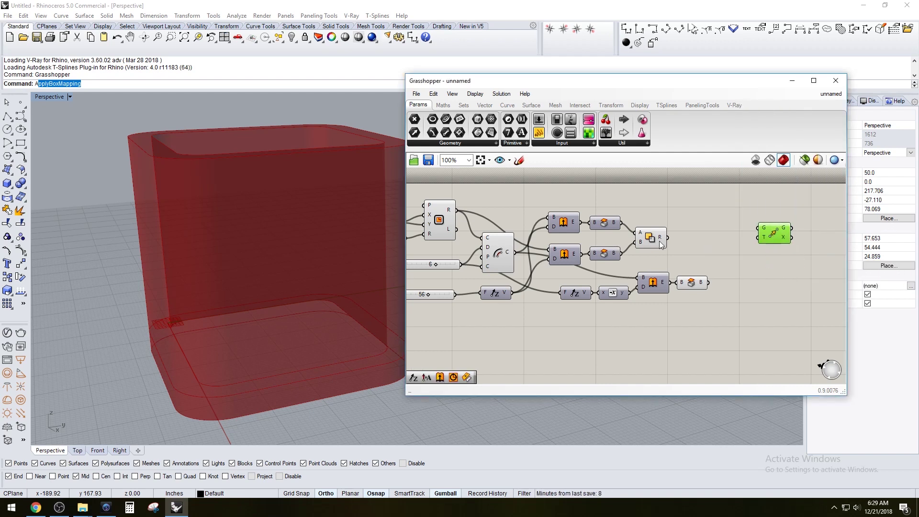
left_click_drag(782, 238, 765, 210)
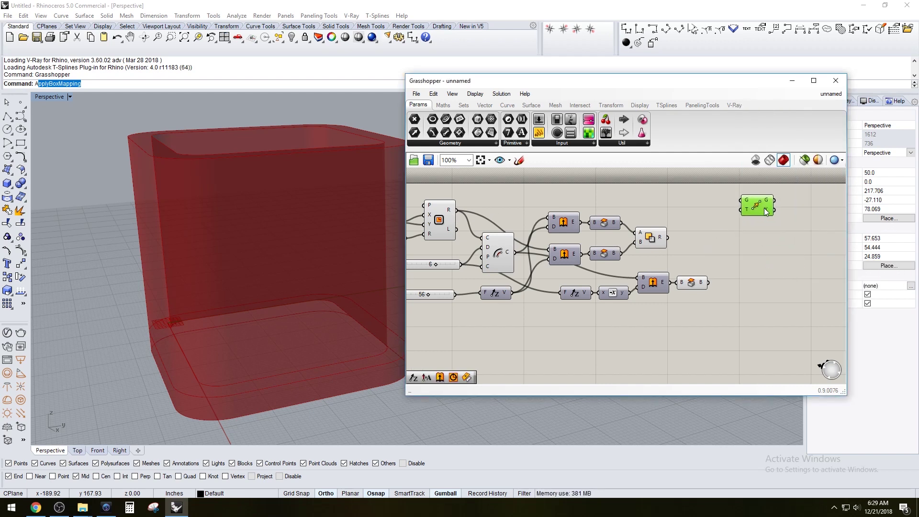
key("Delete")
left_click(764, 209)
Step: Connect the Offset Curve component's output to the Move component's geometry input
left_click(494, 250)
right_click_drag(291, 165, 297, 191)
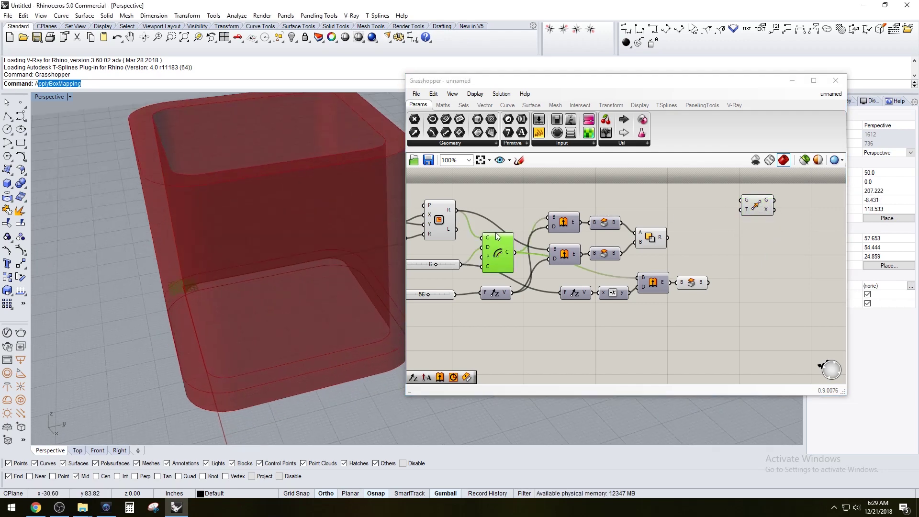
left_click_drag(515, 252, 742, 201)
right_click_drag(692, 217, 687, 254)
left_click(690, 262)
Step: Set the height Factor slider to 48 and connect the wall height's Unit Z vector to the Move component's translation input
right_click_drag(622, 295, 661, 242)
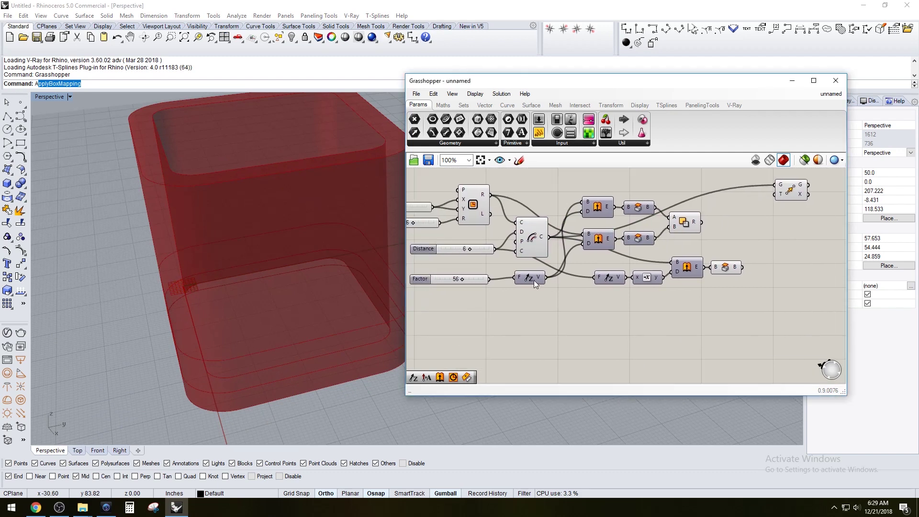
left_click(596, 241)
left_click_drag(461, 278, 458, 277)
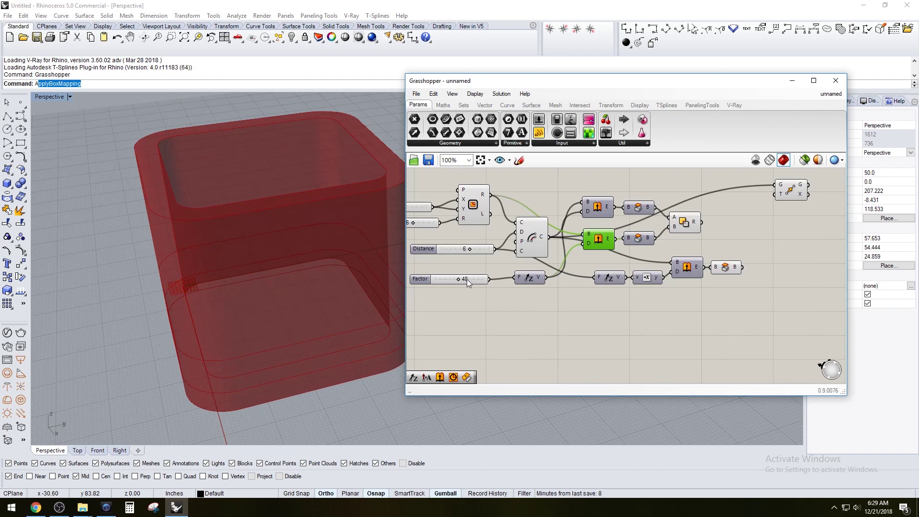
left_click_drag(546, 278, 633, 178)
left_click(779, 187)
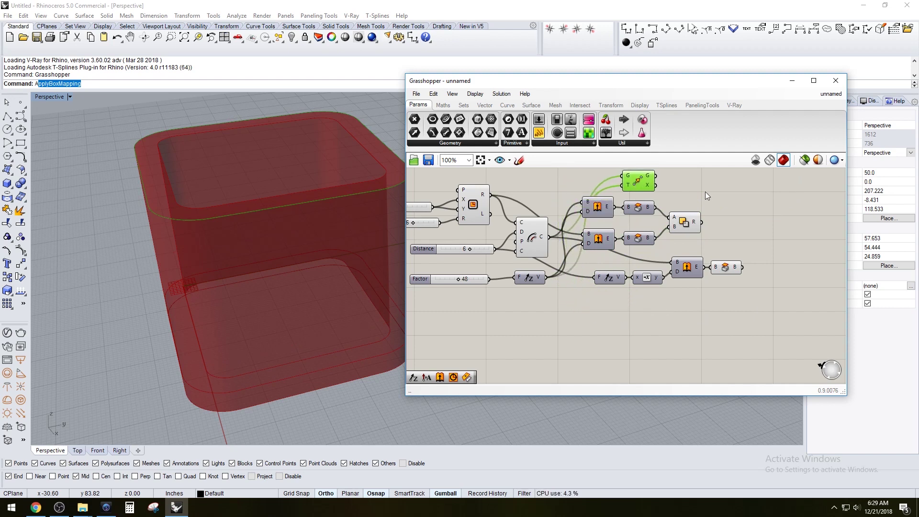
Step: Examine where the moved outer curve sits along the container's top rim and around its rounded corner
scroll(254, 211, "up", 5)
right_click_drag(249, 223, 158, 208)
scroll(211, 202, "down", 4)
scroll(220, 196, "down", 1)
scroll(220, 196, "up", 3)
right_click_drag(89, 211, 127, 221)
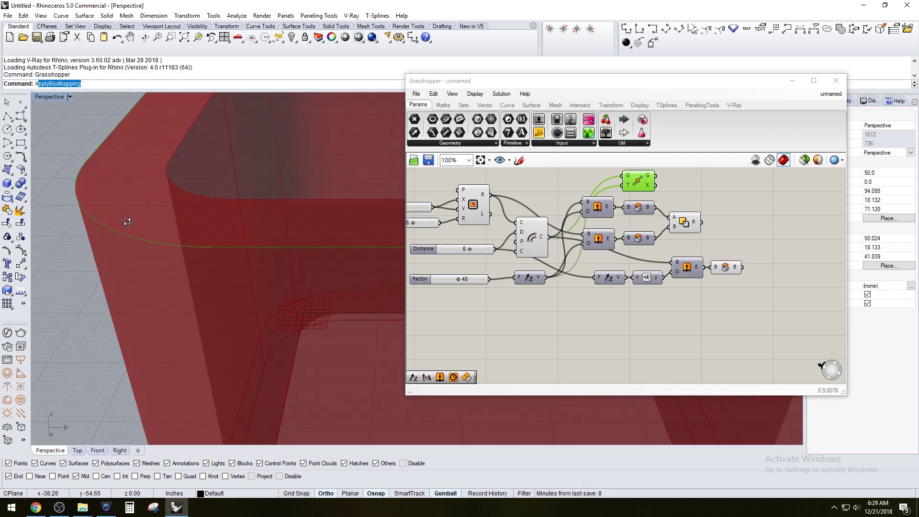
scroll(122, 220, "down", 3)
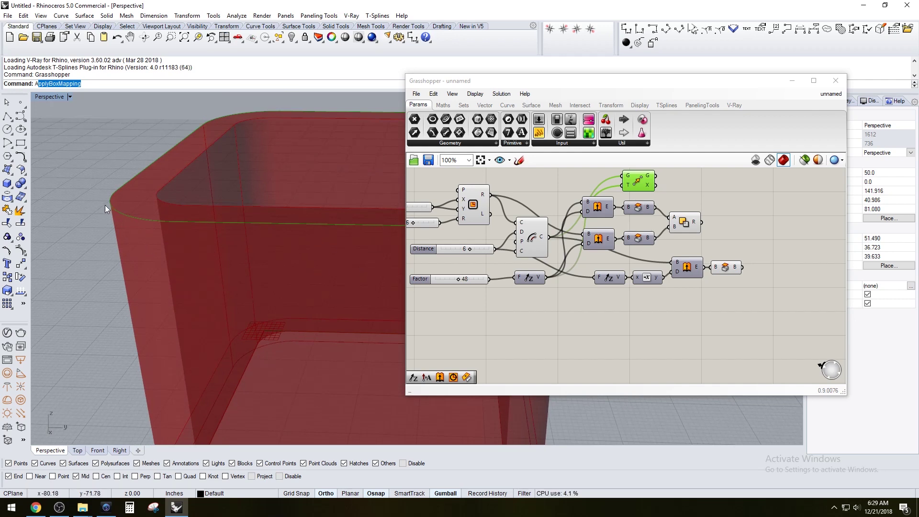
scroll(108, 205, "up", 2)
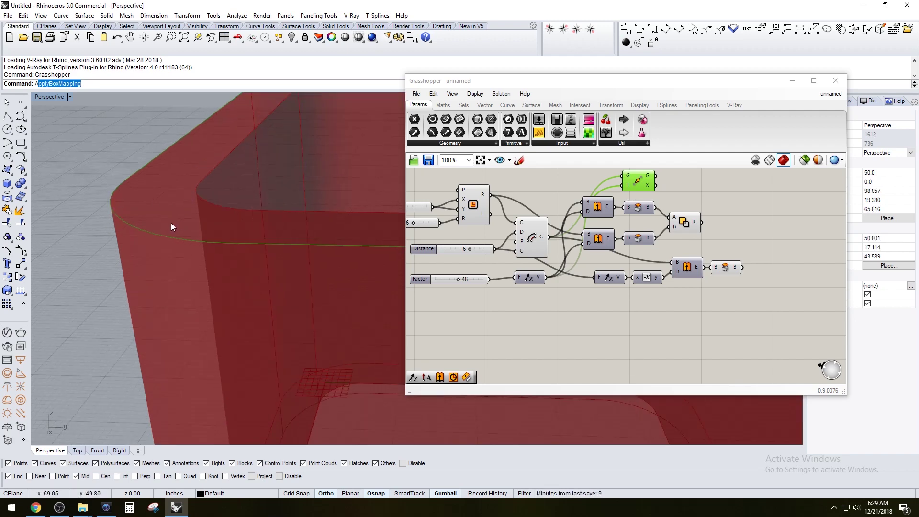
scroll(186, 206, "down", 2)
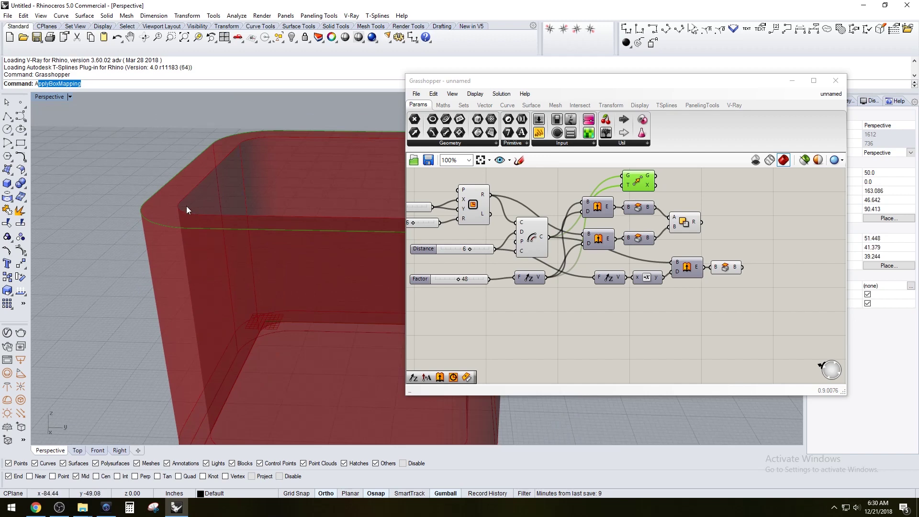
left_click(680, 202)
right_click_drag(681, 187, 684, 226)
left_click(647, 216)
right_click_drag(242, 251, 242, 232)
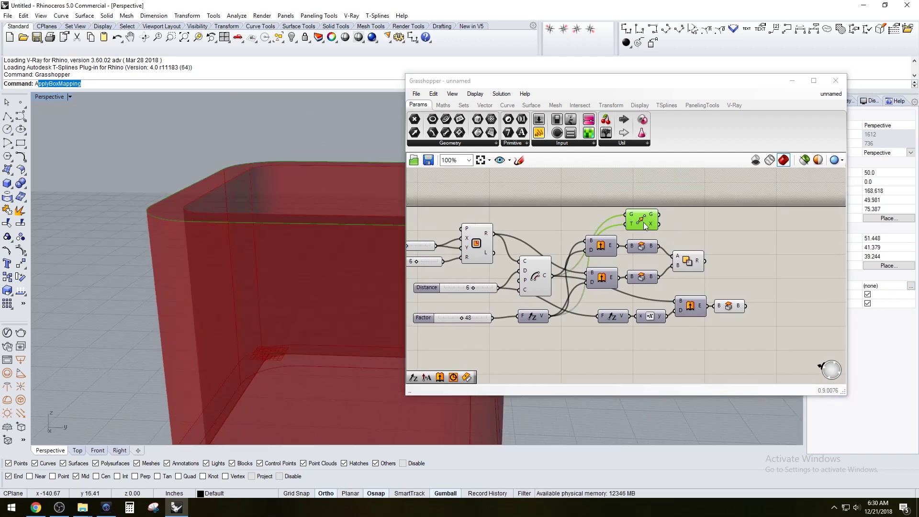
Step: Add a second Offset Curve component beside Move and connect Move's geometry output to its curve input
scroll(633, 226, "up", 3)
right_click_drag(719, 228, 662, 241)
double_click(662, 241)
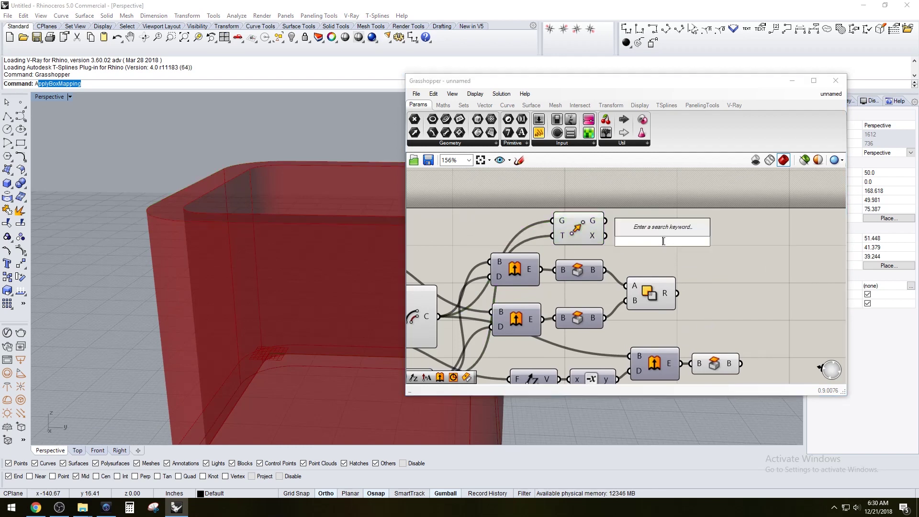
type("OFF")
left_click(652, 231)
left_click_drag(663, 241, 762, 239)
left_click_drag(606, 221, 756, 248)
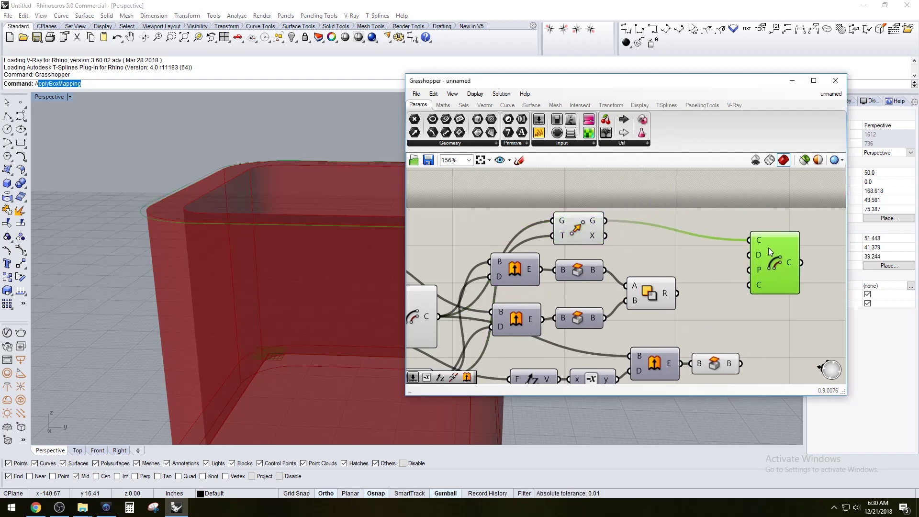
scroll(184, 214, "up", 5)
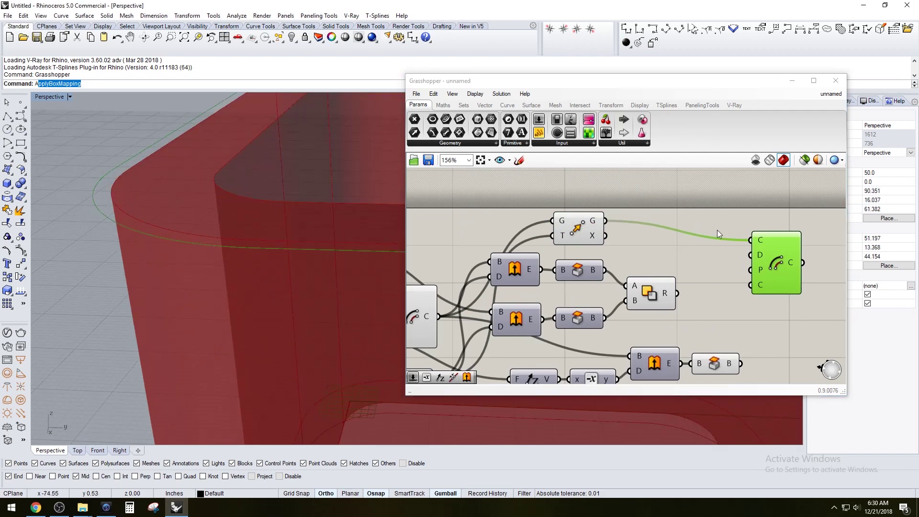
scroll(672, 240, "down", 4)
double_click(672, 238)
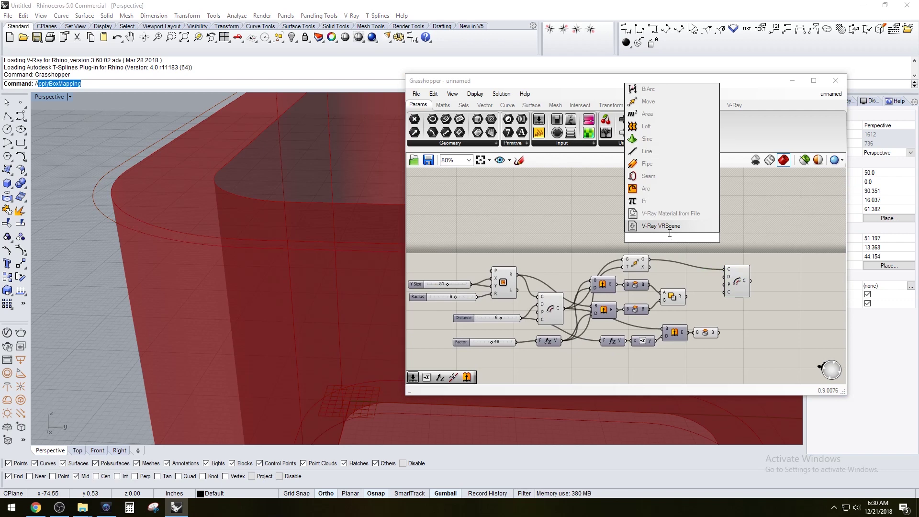
double_click(689, 234)
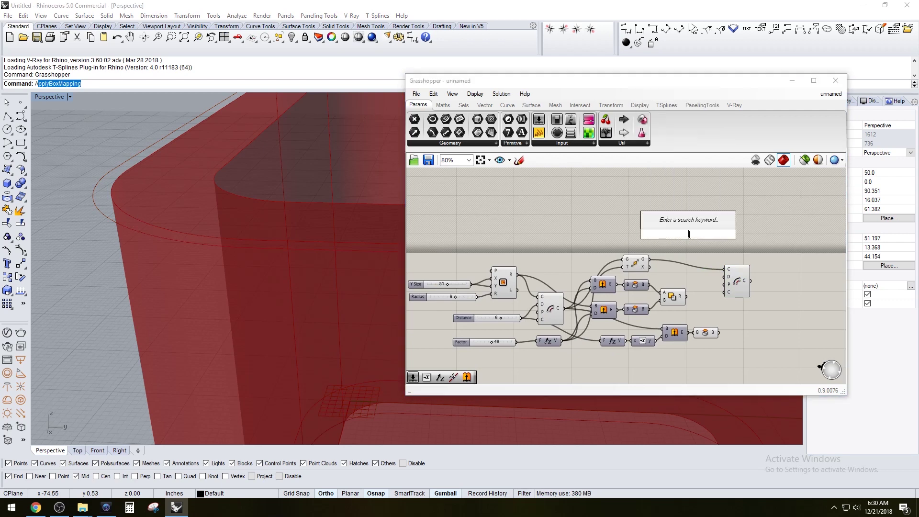
left_click(688, 234)
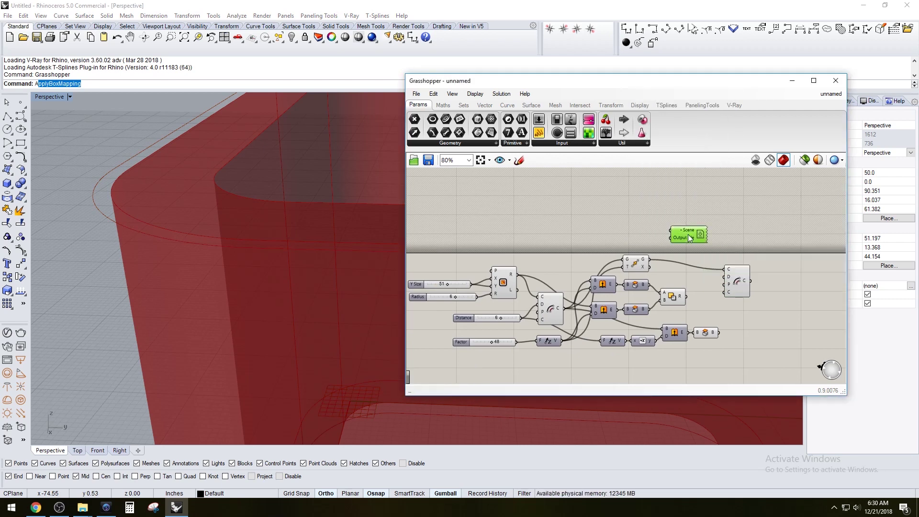
key("Delete")
Step: Add a one-decimal number slider ranging from 0 to 1 above the Move component
double_click(689, 234)
type(".5")
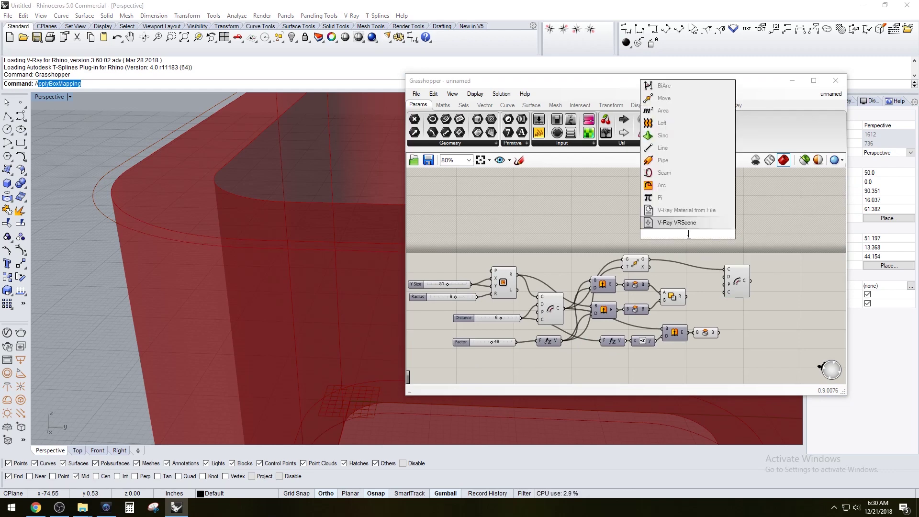
key("Return")
scroll(683, 241, "up", 4)
mouse_move(714, 226)
left_mouse_down()
mouse_move(677, 227)
mouse_move(759, 226)
mouse_move(648, 226)
mouse_move(782, 225)
mouse_move(634, 223)
mouse_move(777, 229)
mouse_move(701, 229)
left_mouse_up()
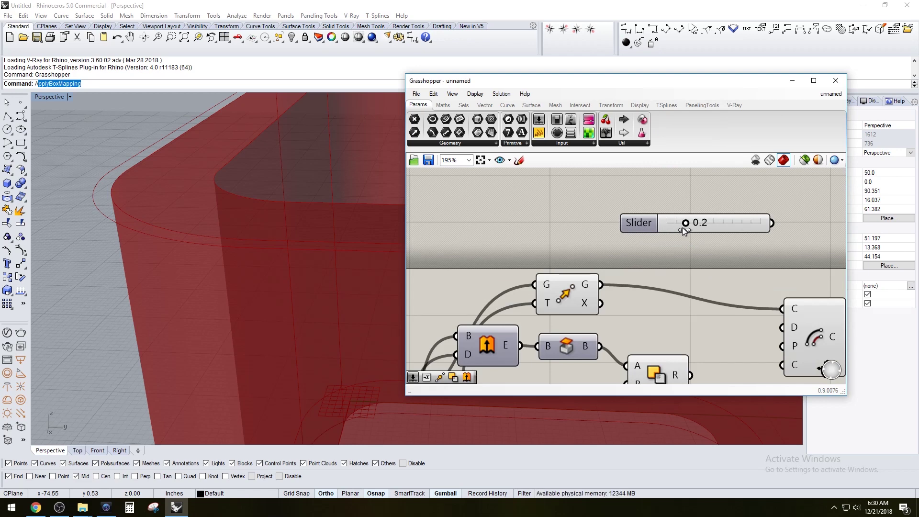
Step: Set the new slider's accuracy to two decimal digits and its value to 0.15
double_click(678, 228)
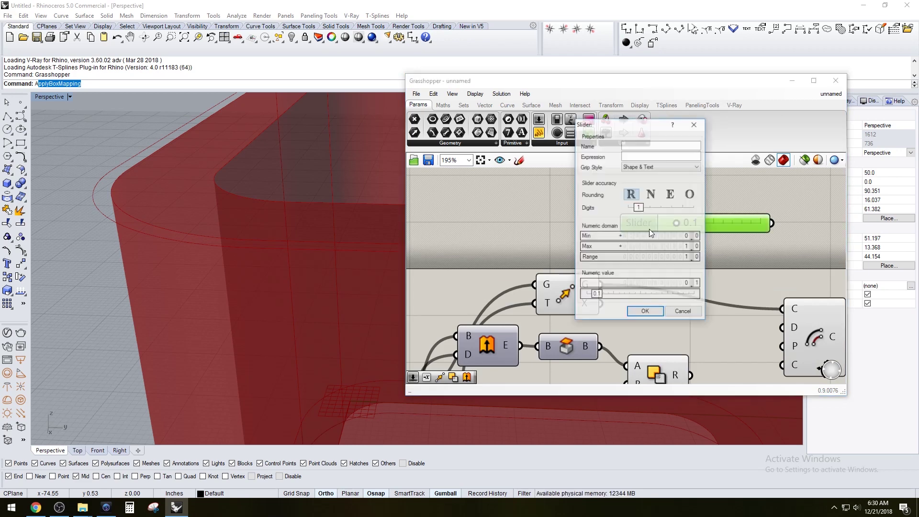
left_click_drag(638, 207, 646, 207)
left_click(645, 311)
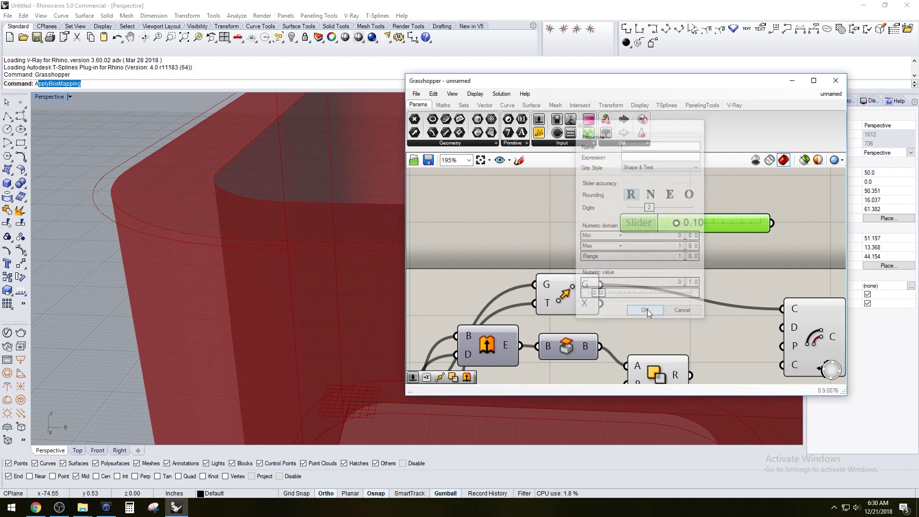
double_click(693, 224)
type("0.15")
key("Return")
Step: Place the 0.15 slider just above Move and connect it to the second Offset Curve's distance input
scroll(655, 255, "down", 2)
right_click_drag(656, 255, 620, 222)
scroll(623, 211, "up", 1)
left_click_drag(607, 202, 568, 214)
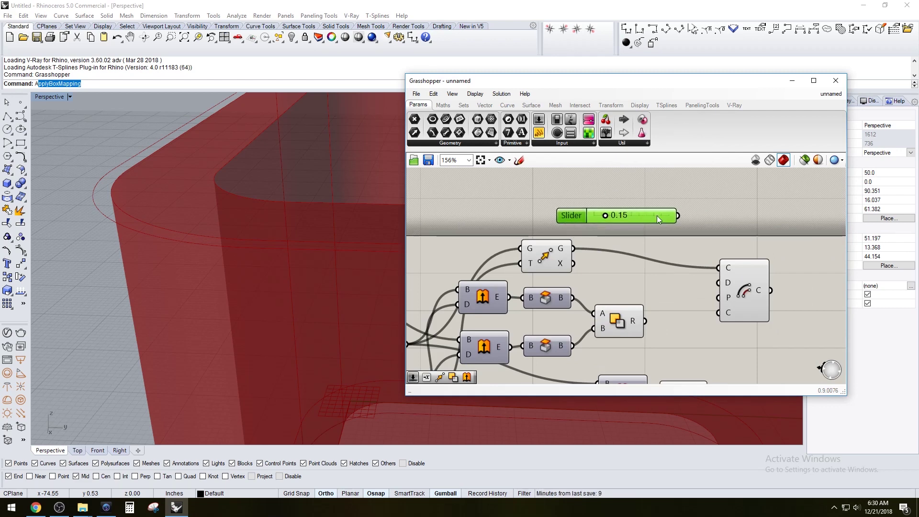
left_click_drag(675, 215, 719, 283)
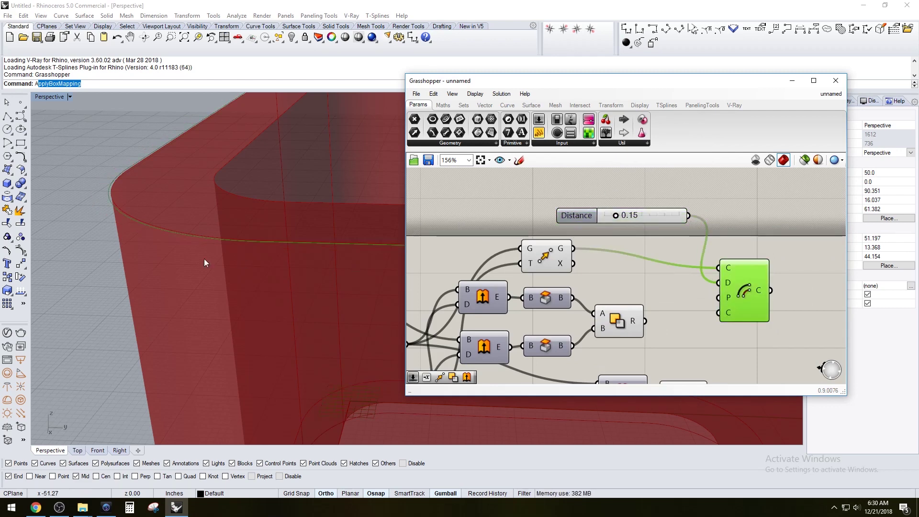
Step: Reposition the second Offset Curve component and its Distance slider to tidy the layout around the Move component
right_click_drag(134, 185, 173, 209)
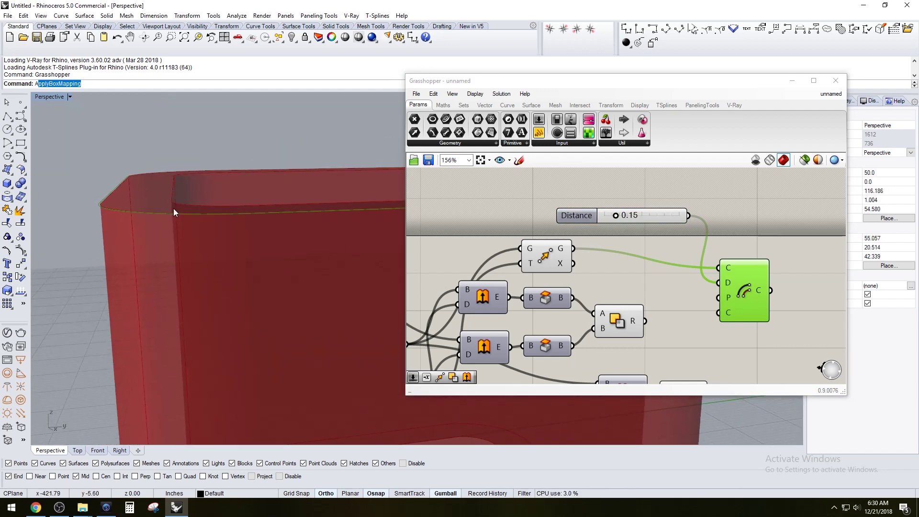
left_click_drag(751, 289, 740, 276)
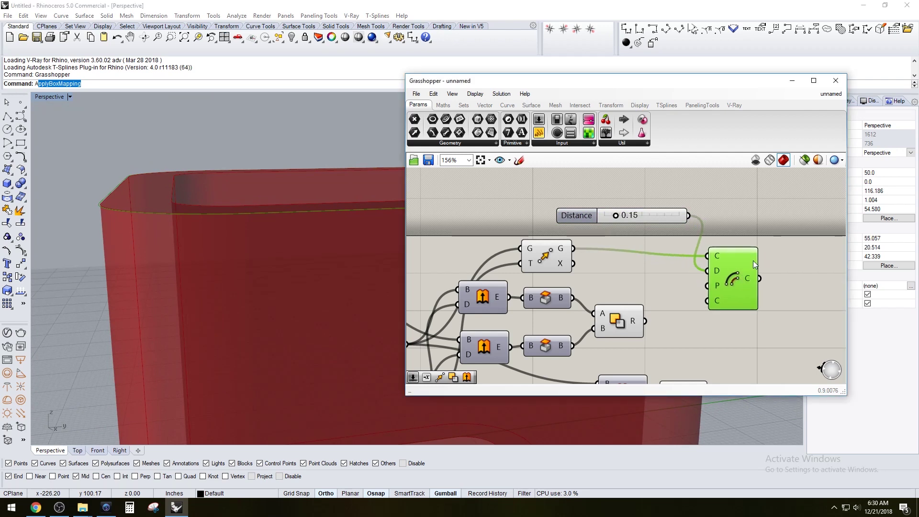
left_click(789, 267)
left_click_drag(590, 214, 553, 211)
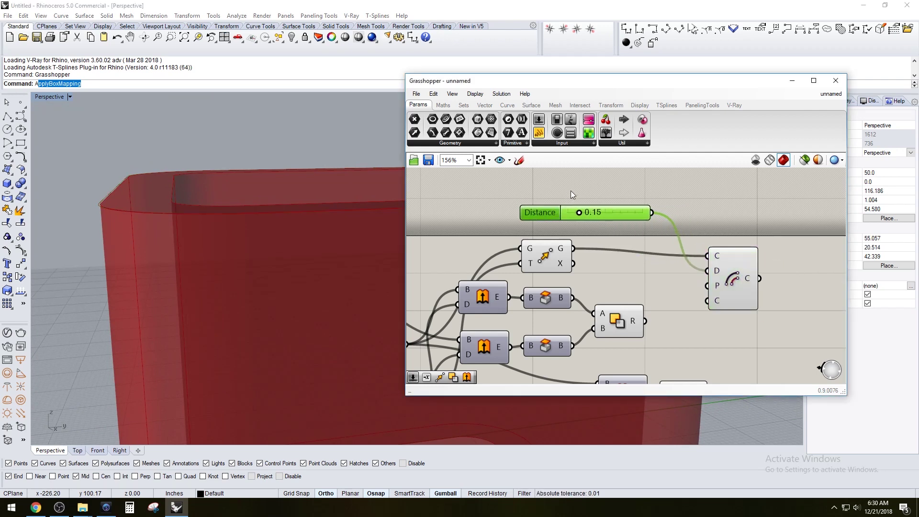
left_click(570, 190)
Step: Shift the Grasshopper window clear of the model and examine the new offset curve around the container's top rim
scroll(292, 240, "down", 4)
right_click_drag(291, 240, 283, 258)
left_click(739, 275)
right_click_drag(335, 287, 331, 279)
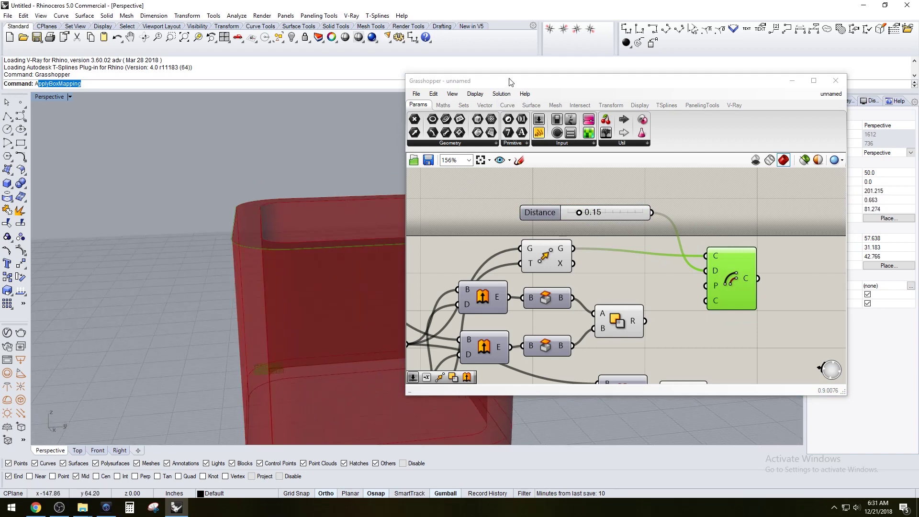
left_click_drag(509, 83, 551, 93)
right_click_drag(337, 234, 199, 202, "shift")
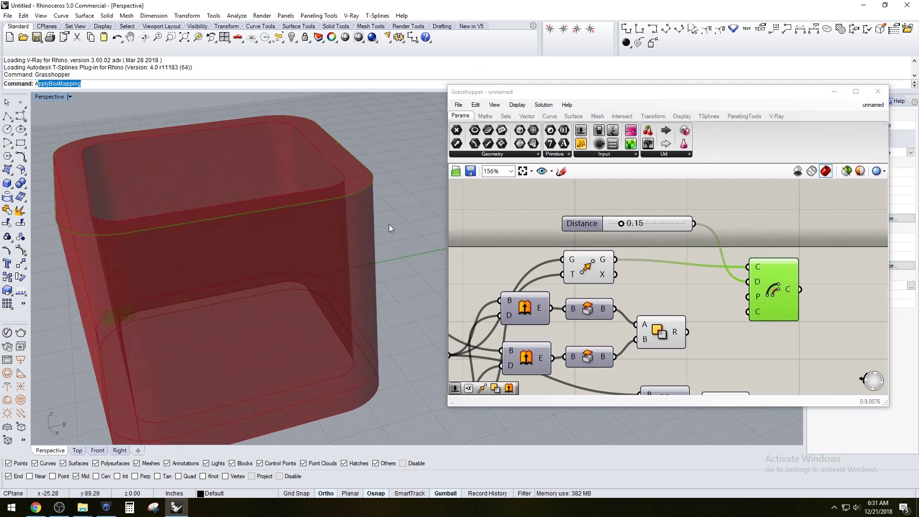
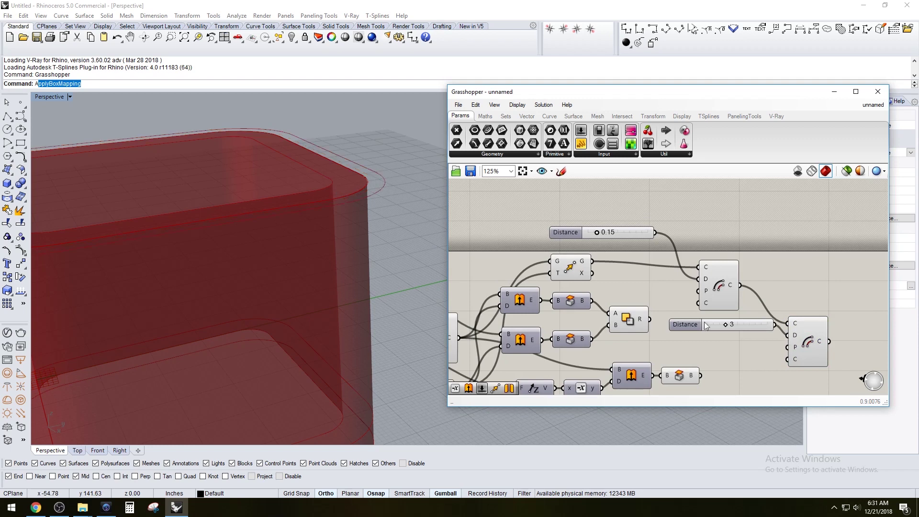
Step: Reposition the 3 and 0.15 Distance sliders and the second Offset Curve component to space out the lid's offset layout
mouse_move(679, 326)
left_mouse_down()
mouse_move(675, 218)
mouse_move(694, 234)
mouse_move(681, 338)
left_mouse_up()
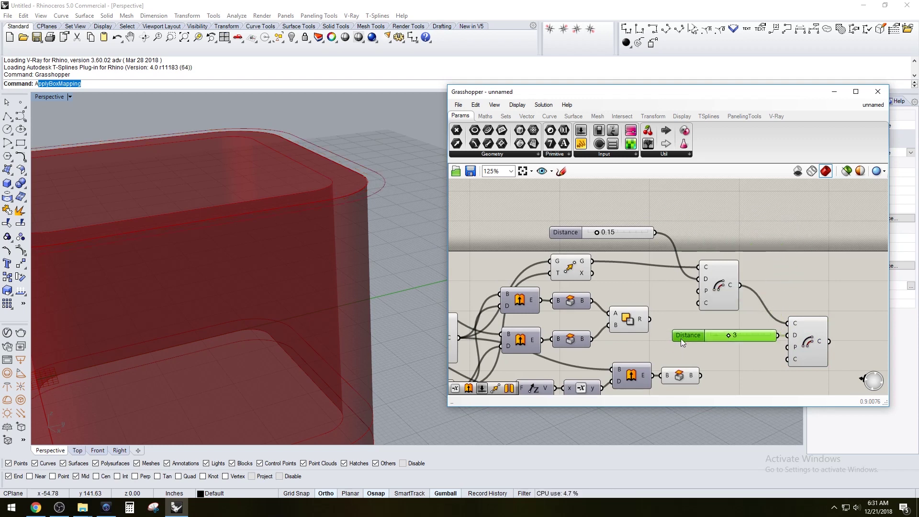
right_click_drag(733, 328, 672, 310)
left_click(692, 264)
left_click_drag(693, 264, 697, 264)
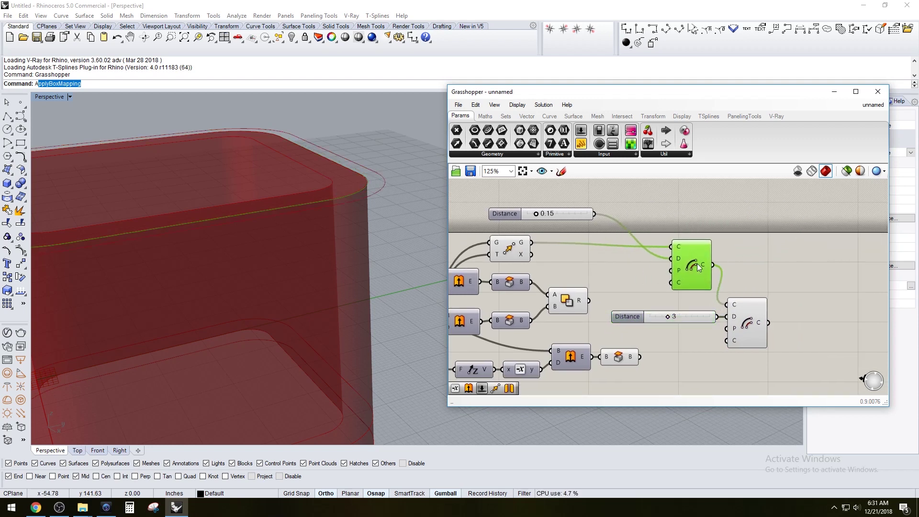
left_click(658, 202)
left_click_drag(507, 212, 508, 205)
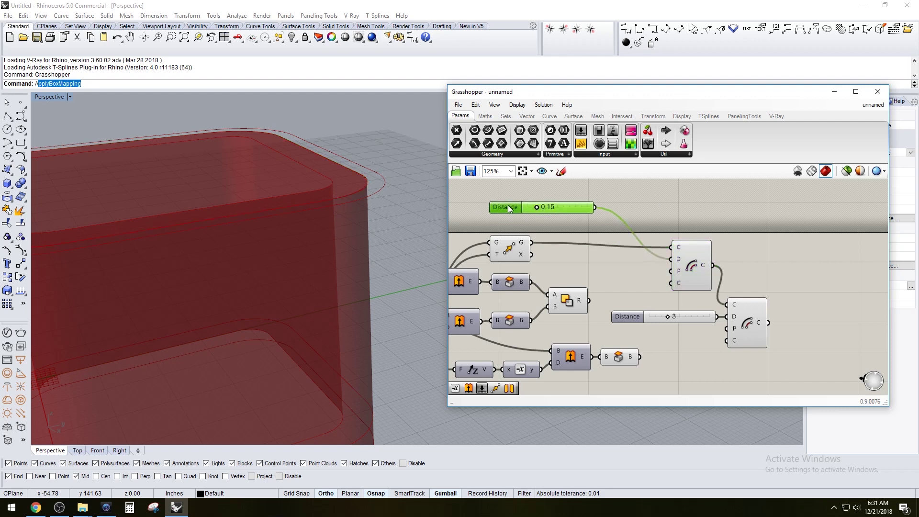
left_click(656, 206)
Step: Examine the two lid Offset Curve components and the container's existing Extrude, Cap Holes and Solid Difference chain
left_click(650, 317)
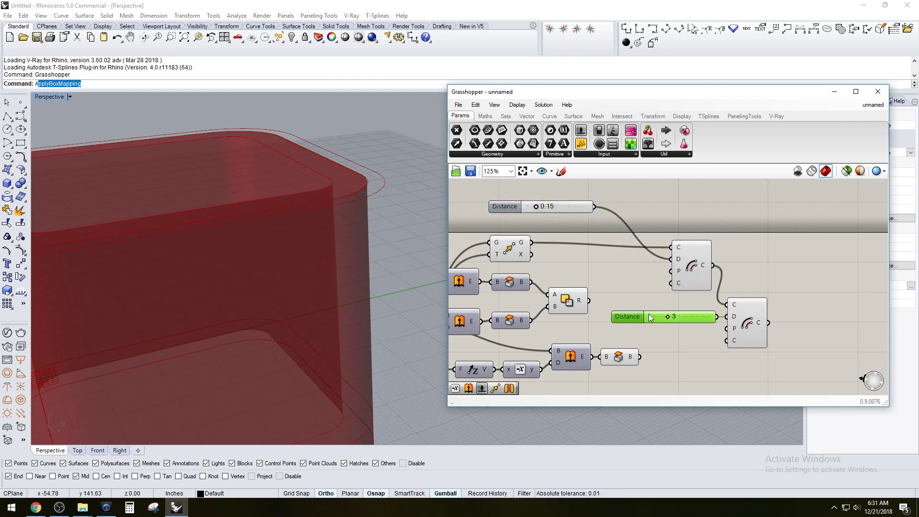
left_click(700, 271)
left_click(748, 322)
right_click_drag(710, 341, 739, 288)
right_click_drag(621, 311, 677, 346)
left_click_drag(661, 309, 534, 266)
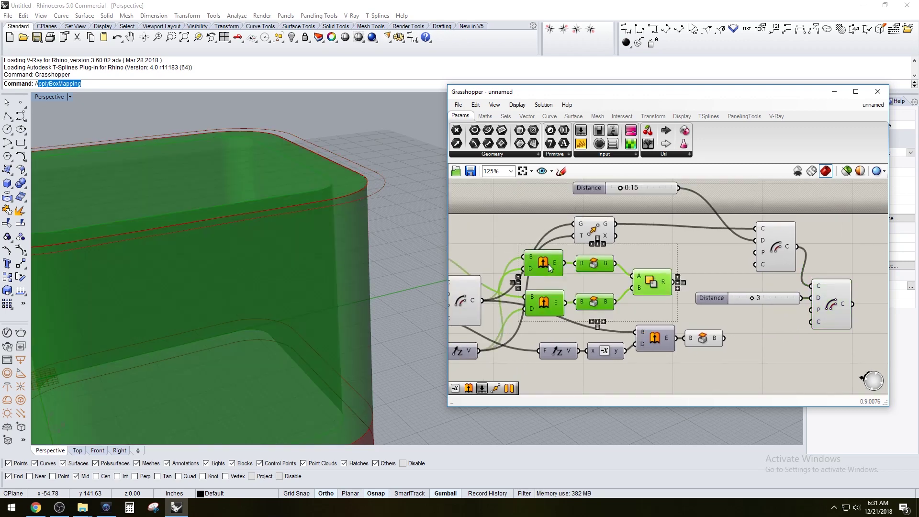
scroll(533, 267, "down", 2)
left_click(576, 349)
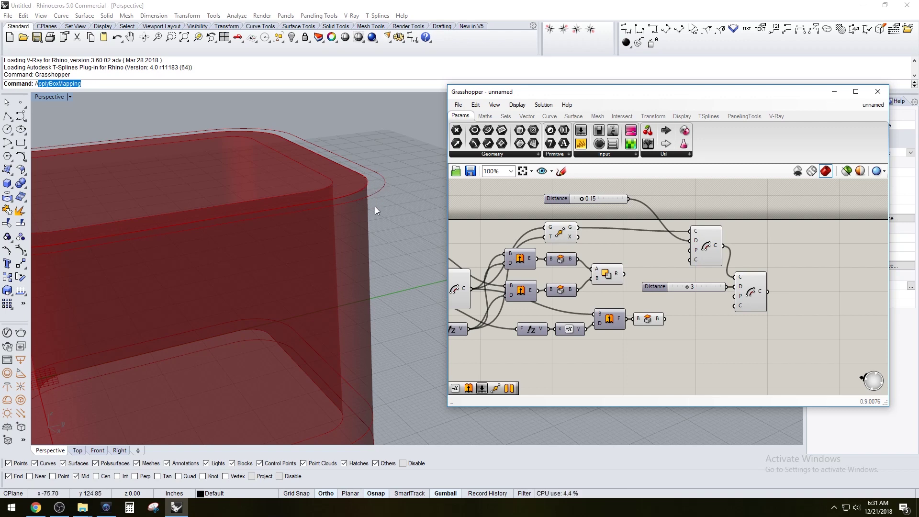
scroll(766, 268, "up", 2)
left_click(761, 279)
left_click(660, 230)
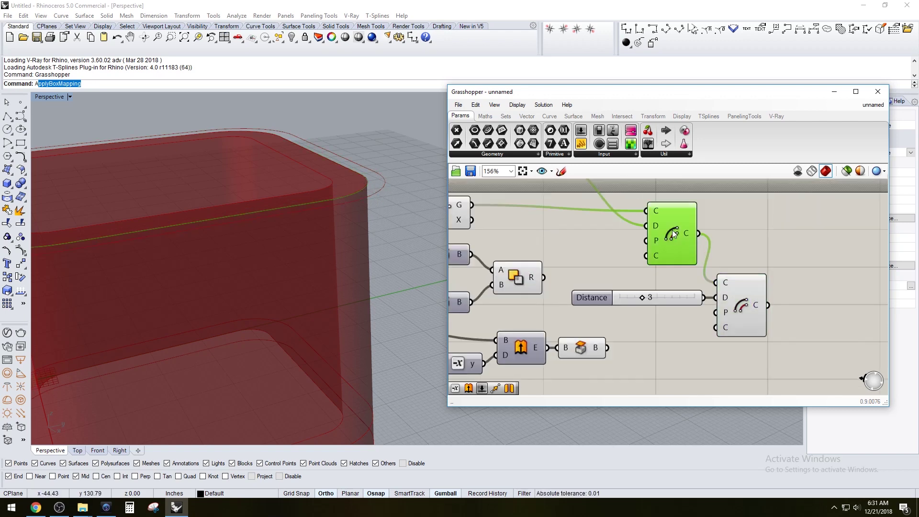
Step: Add an Extrude component beyond the lid's Offset Curve components and duplicate it directly below
right_click_drag(811, 246, 725, 245)
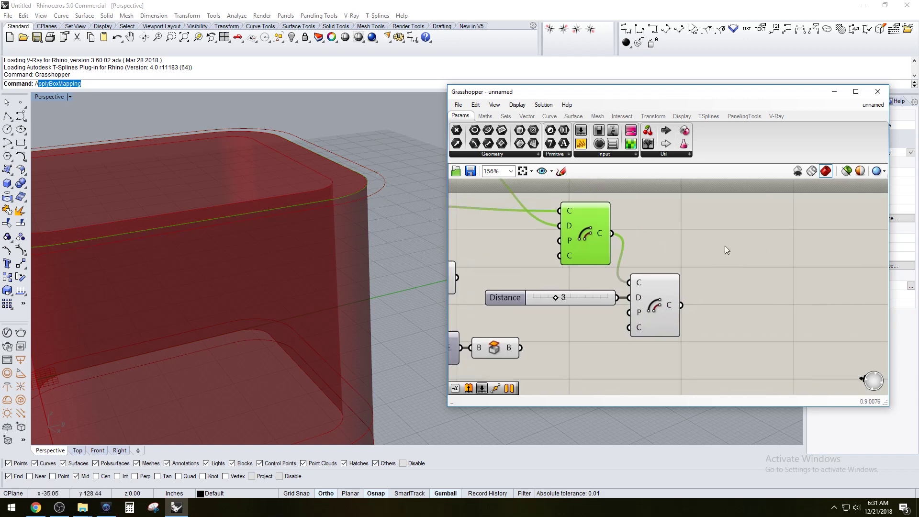
double_click(772, 246)
type("EXT")
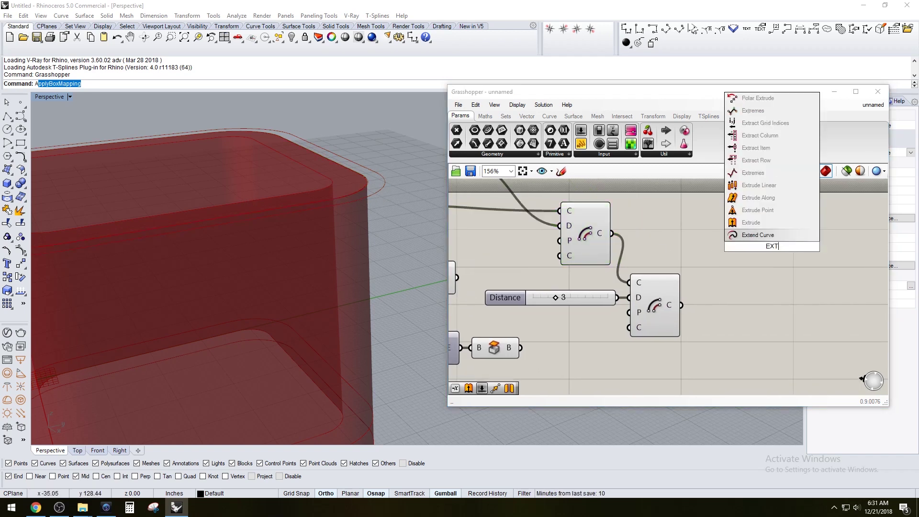
left_click(766, 222)
left_click_drag(791, 232, 791, 270, "alt")
right_click_drag(845, 275, 781, 280)
Step: Add Cap Holes components after the two new Extrude components, one fed by each extrusion
double_click(815, 265)
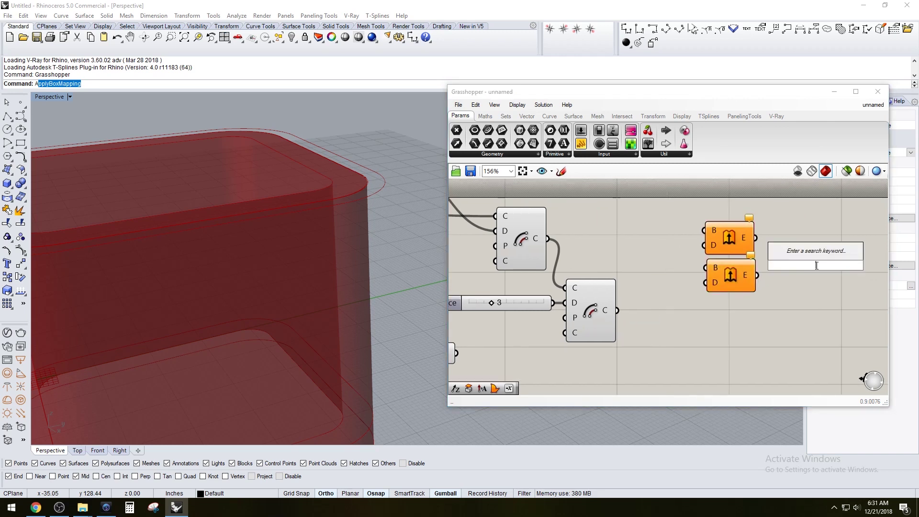
type("CA")
left_click(807, 254)
left_click_drag(808, 261, 789, 275)
Step: Add a Solid Difference component and connect the upper Cap Holes to input A and the lower one to input B
right_click_drag(840, 274, 779, 274)
double_click(779, 274)
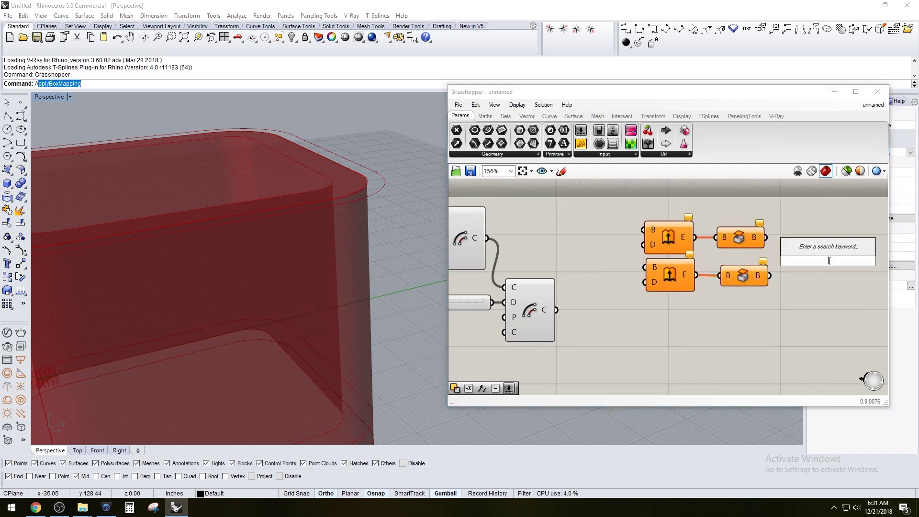
type("DIF")
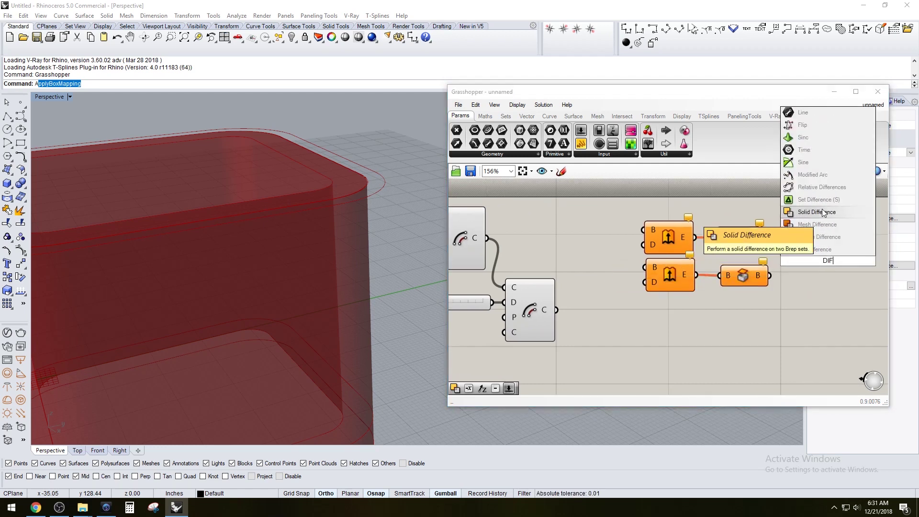
left_click(816, 212)
left_click_drag(765, 237, 801, 269)
left_click_drag(827, 268, 819, 261)
Step: Turn off the preview of the new Extrude and Cap Holes components, leaving Solid Difference previewed
left_click_drag(750, 309, 664, 220)
middle_click(671, 228)
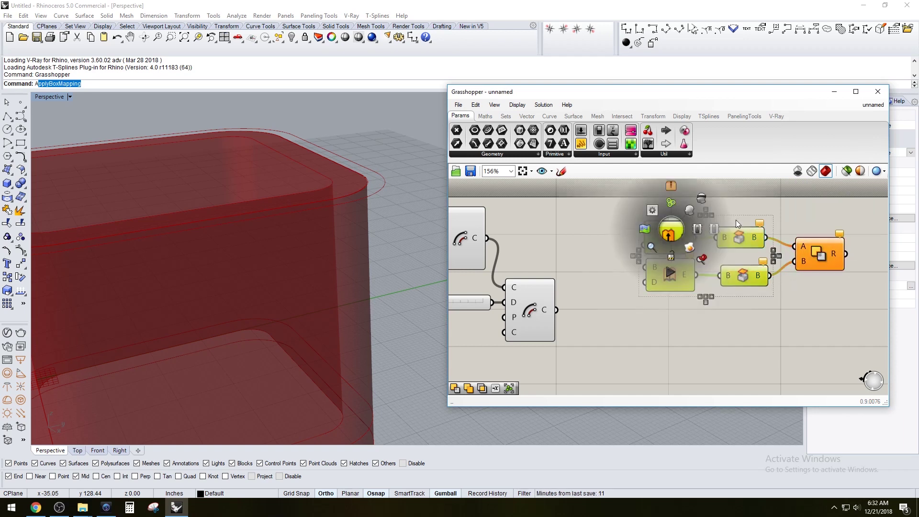
left_click(702, 199)
left_click(810, 260)
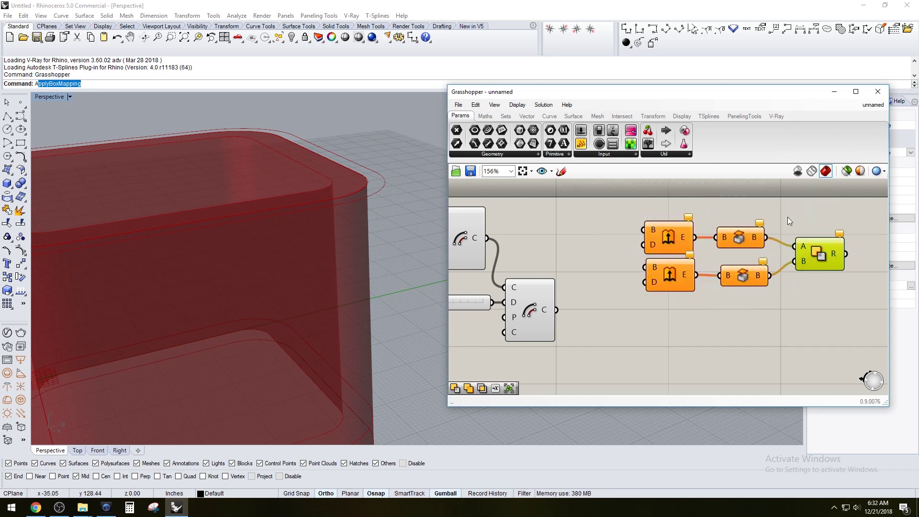
Step: Move the lower Extrude and Cap Holes pair slightly farther down and realign Solid Difference between the two rows
right_click_drag(622, 296, 684, 310)
right_click_drag(726, 268, 685, 248)
left_click(682, 226)
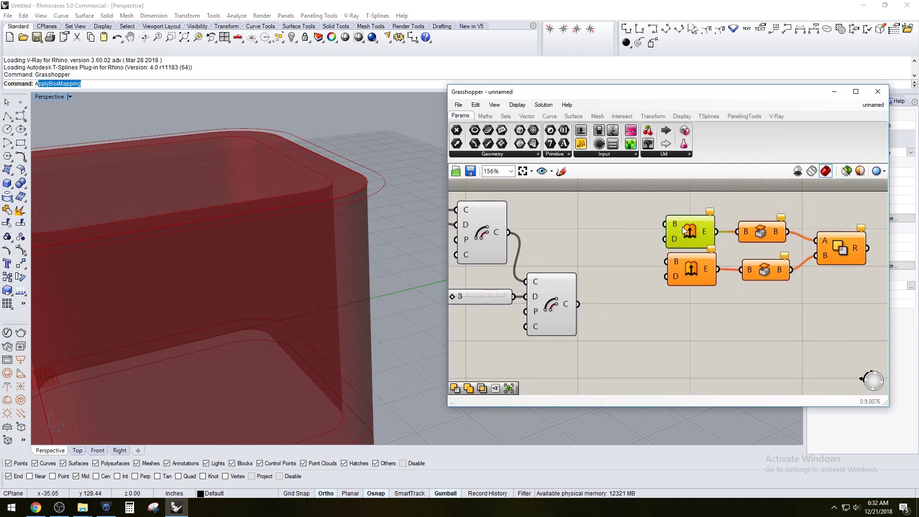
left_click(690, 271)
left_click(829, 240)
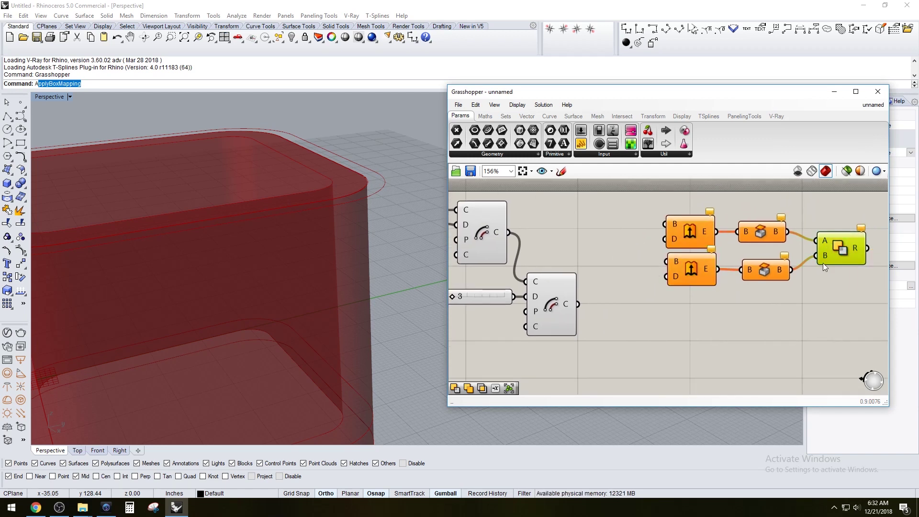
left_click_drag(784, 300, 680, 280)
left_click(746, 332)
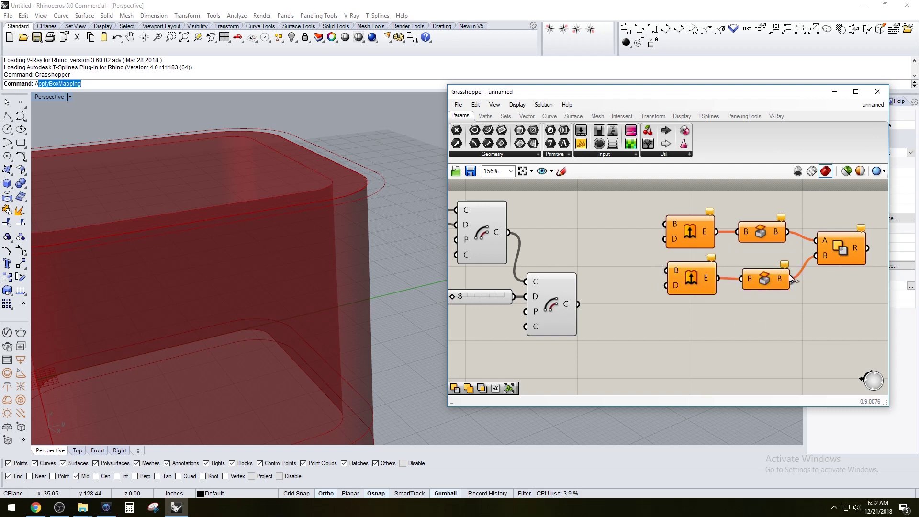
left_click_drag(840, 245, 839, 253)
left_click(843, 224)
Step: Connect the third Offset Curve to the upper new Extrude's base and the second Offset Curve to the lower new Extrude
right_click_drag(694, 297, 714, 304)
left_click(565, 293)
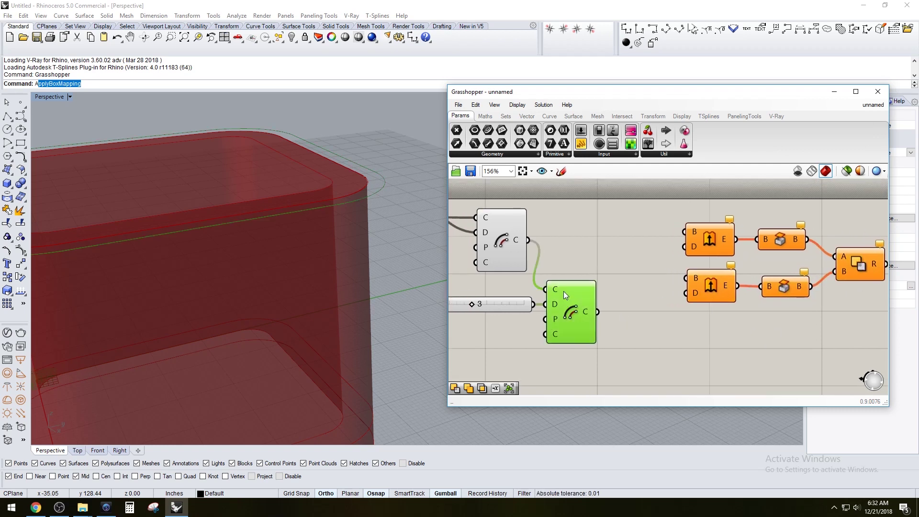
left_click(503, 241)
left_click(532, 242)
left_click_drag(598, 311, 686, 232)
left_click_drag(529, 241, 689, 294)
Step: Add a Unit Z vector component above the lid's Offset Curve components
right_click_drag(598, 197, 665, 281)
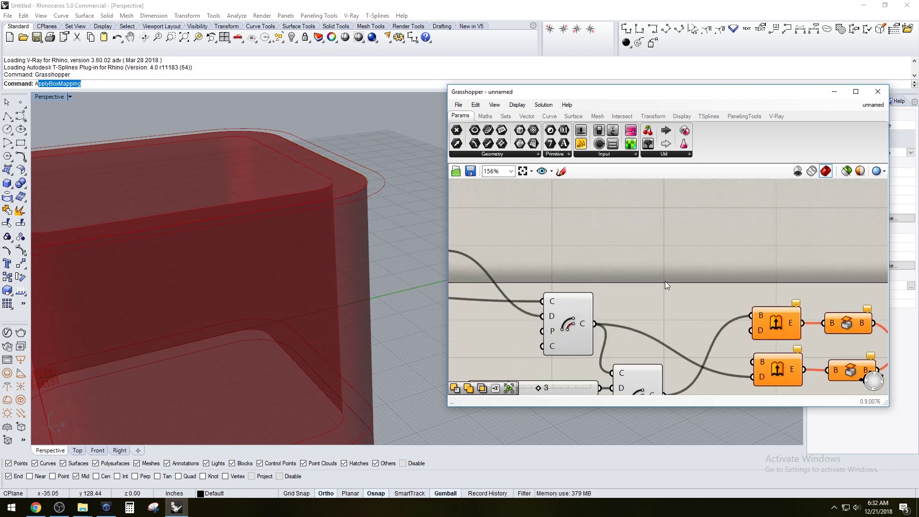
double_click(649, 254)
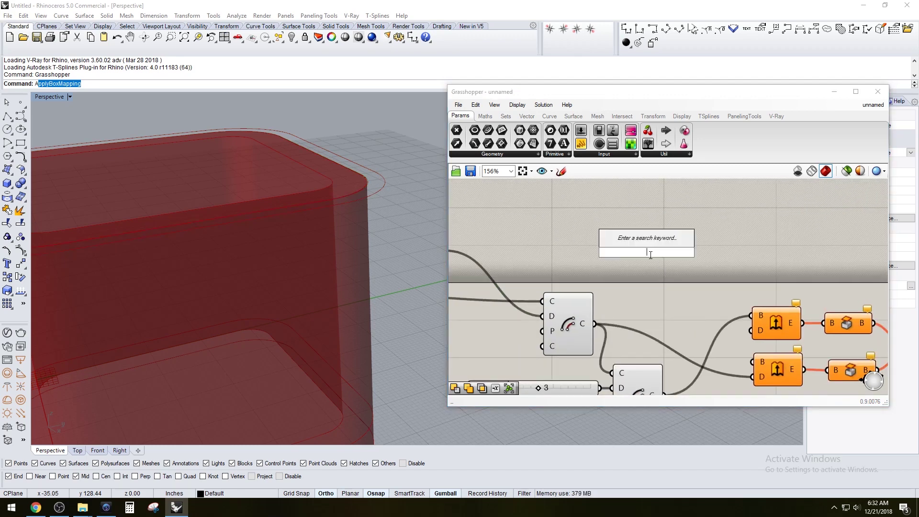
type("z")
left_click(642, 244)
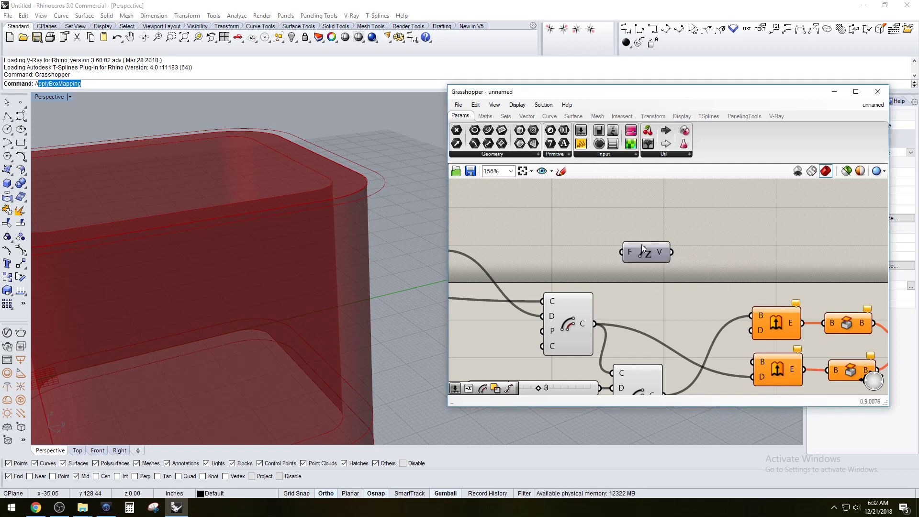
Step: Add a Negative component fed by the new Unit Z vector and align the two side by side
double_click(734, 269)
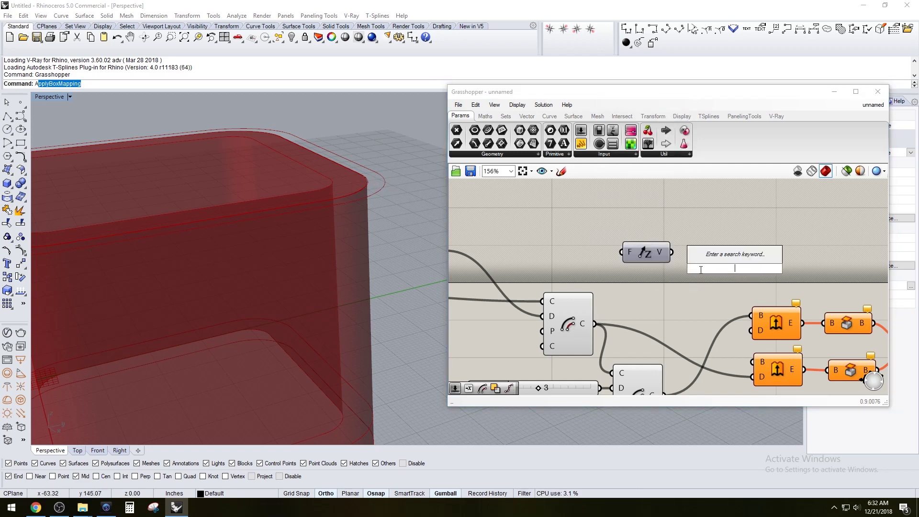
type("-")
double_click(723, 279)
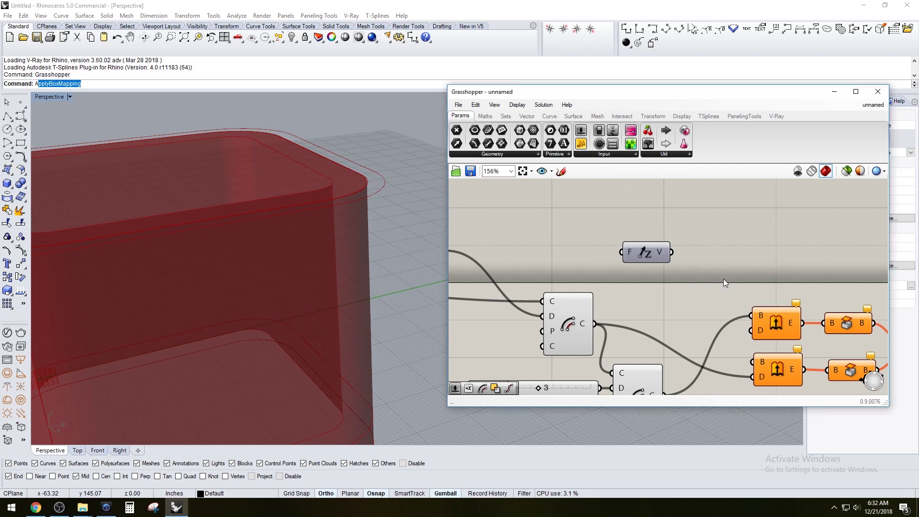
type("neg")
left_click(718, 267)
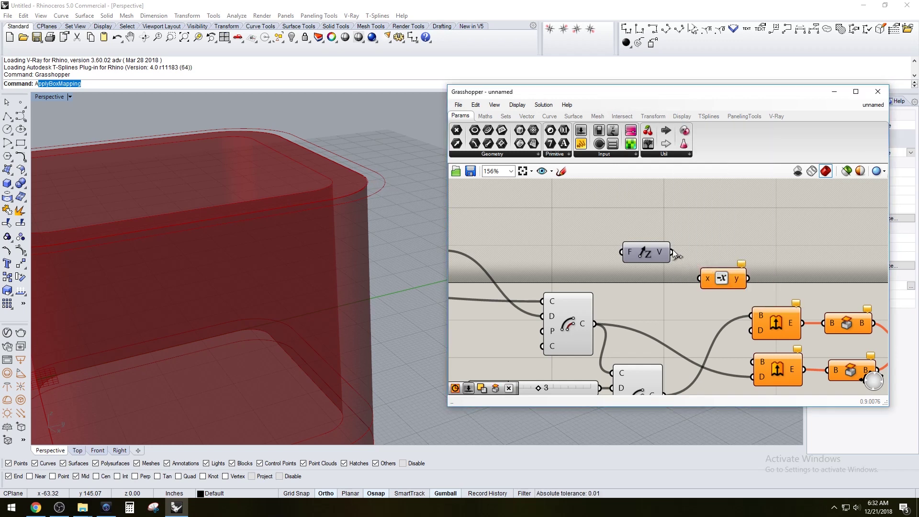
left_click_drag(671, 252, 701, 261)
left_click_drag(768, 265, 641, 281)
left_click_drag(712, 283, 708, 280)
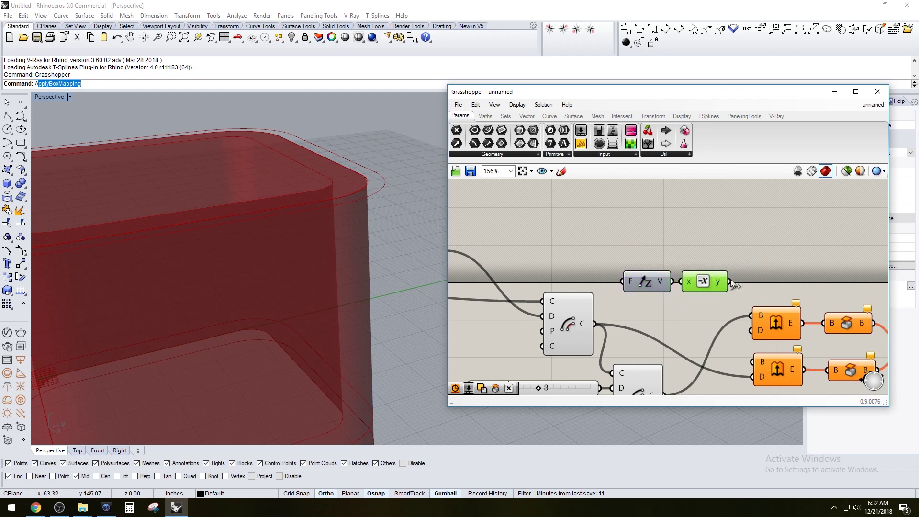
Step: Create a number slider set to 5 and connect it to the new Unit Z's factor input
scroll(785, 272, "down", 1)
left_click(665, 253)
scroll(663, 251, "up", 1)
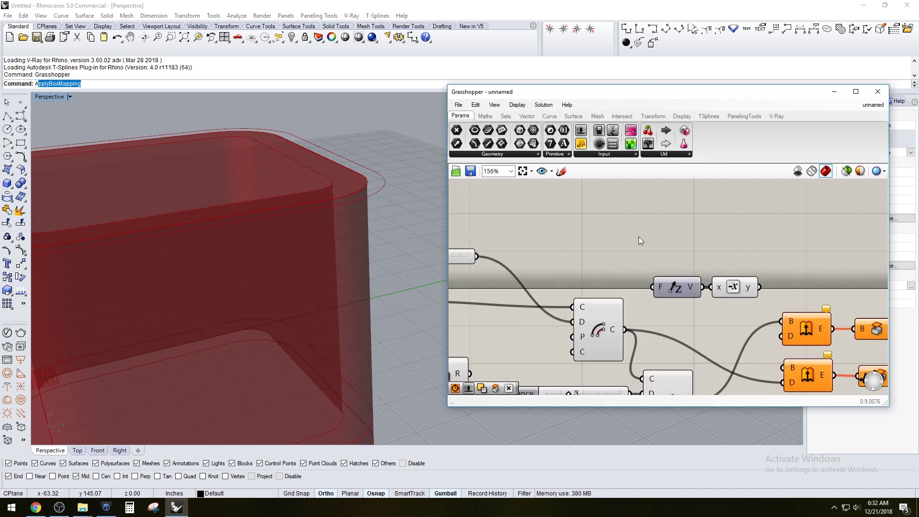
double_click(638, 237)
type("5")
key("Return")
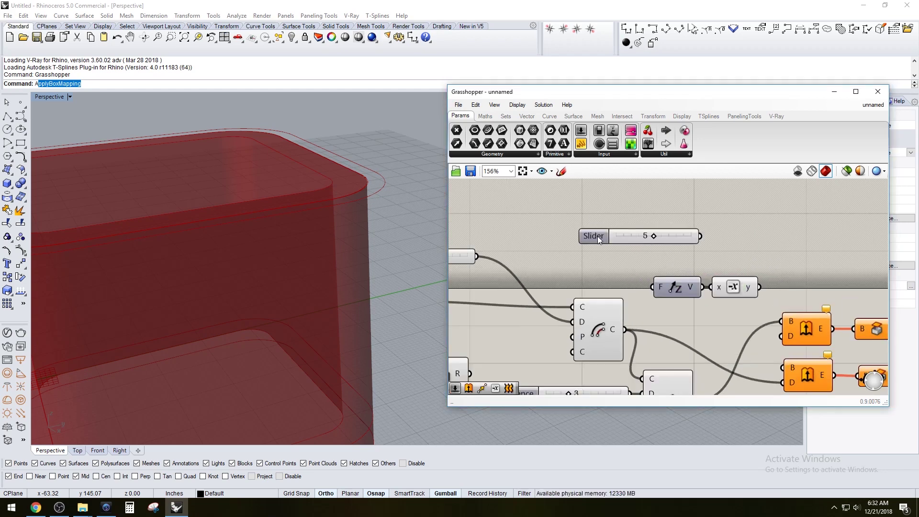
left_click_drag(598, 237, 542, 245)
left_click_drag(644, 244, 652, 287)
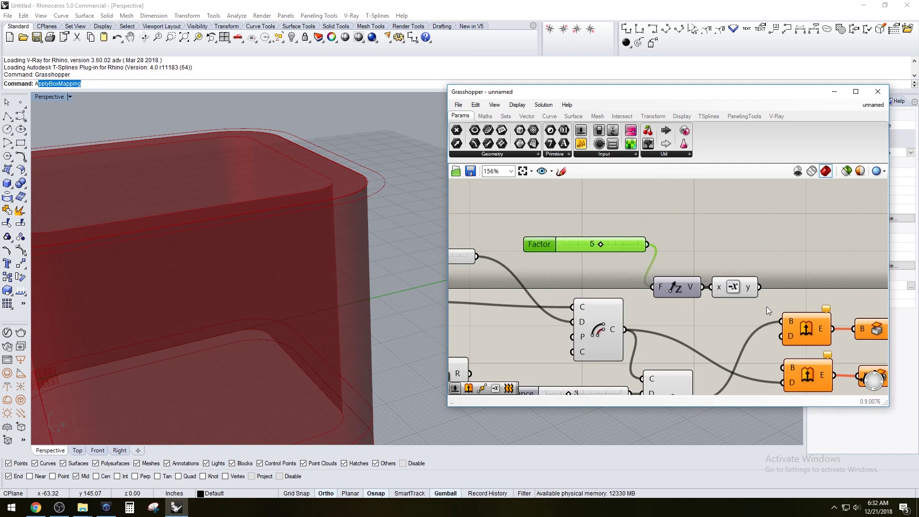
Step: Connect Negative to the direction inputs of both new Extrudes and the second Offset Curve to the lower Extrude's base
left_click_drag(760, 288, 782, 336)
right_click_drag(790, 306, 731, 269)
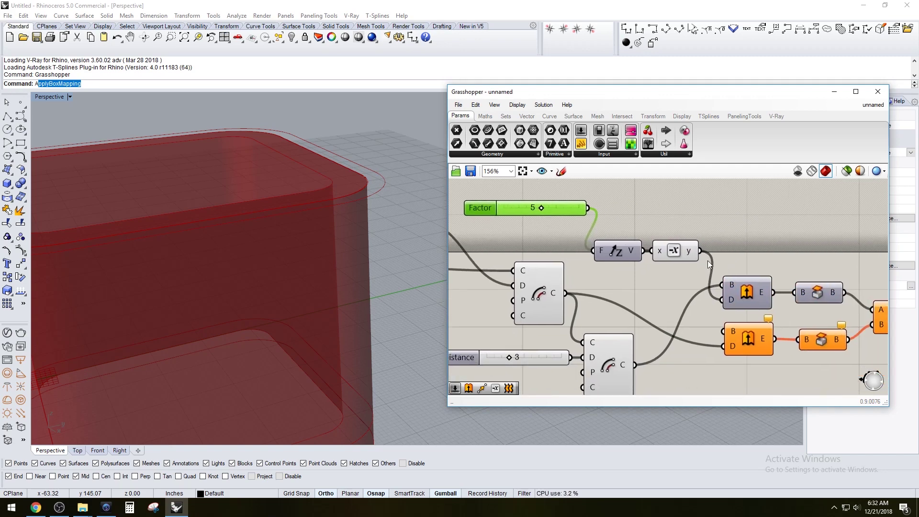
left_click_drag(700, 251, 725, 351)
left_click_drag(566, 293, 723, 331)
Step: Select the new Solid Difference and examine the lid rim around the container's top from another angle
right_click_drag(340, 254, 340, 253)
right_click_drag(807, 251, 668, 248)
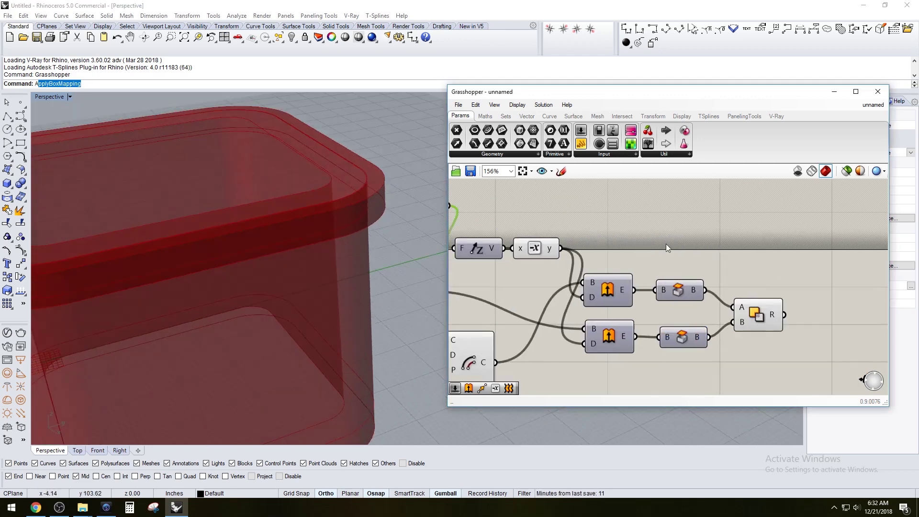
left_click(772, 316)
right_click_drag(282, 278, 145, 194)
Step: Vary the container's height with its Factor slider to test how the lid rim follows
scroll(585, 248, "down", 3)
right_click_drag(461, 284, 792, 270)
scroll(568, 320, "up", 1)
right_click_drag(569, 320, 621, 327)
scroll(622, 324, "up", 1)
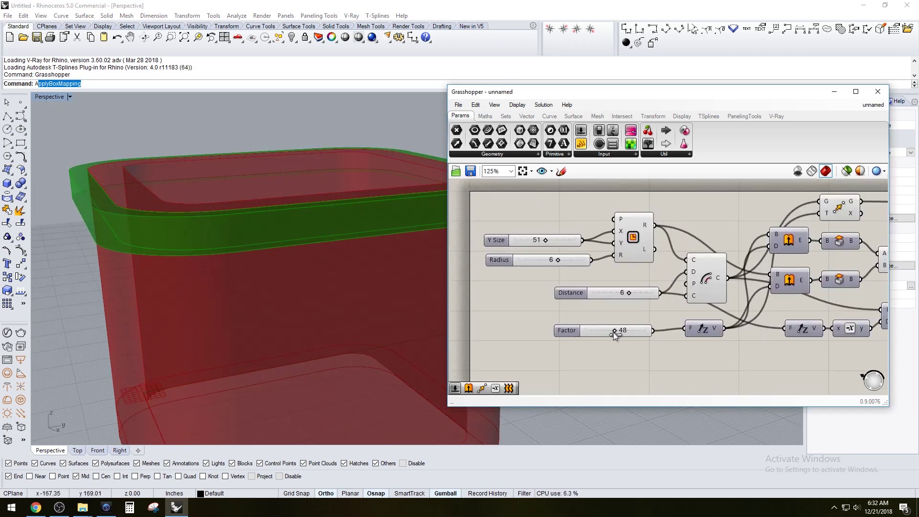
left_click_drag(613, 332, 619, 332)
Step: Try out different lid rim depths with the lid's Factor slider and return it to 5
right_click_drag(421, 278, 117, 228)
scroll(658, 256, "down", 2)
right_click_drag(857, 269, 659, 305)
scroll(693, 234, "up", 4)
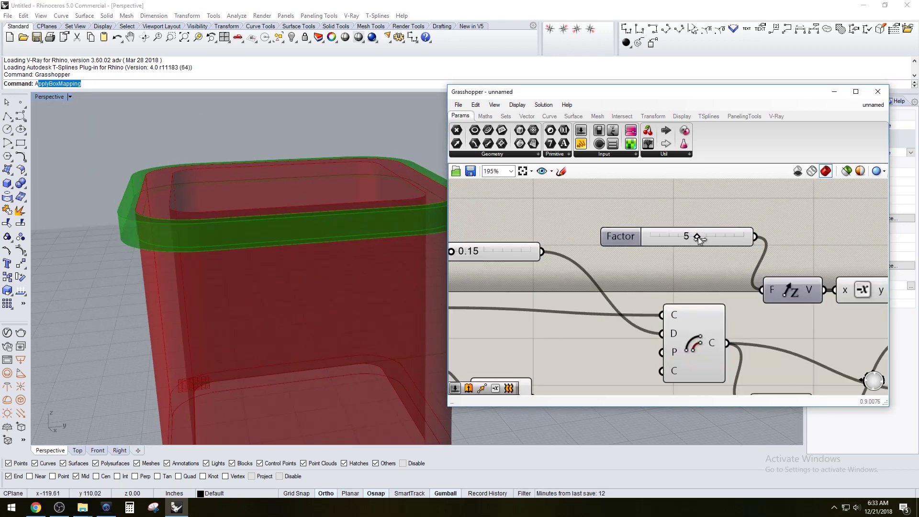
mouse_move(698, 237)
left_mouse_down()
mouse_move(685, 237)
mouse_move(699, 236)
left_mouse_up()
Step: Set the second Offset Curve's Distance slider to 2 to reduce the lid rim's thickness
right_click_drag(560, 263, 693, 268)
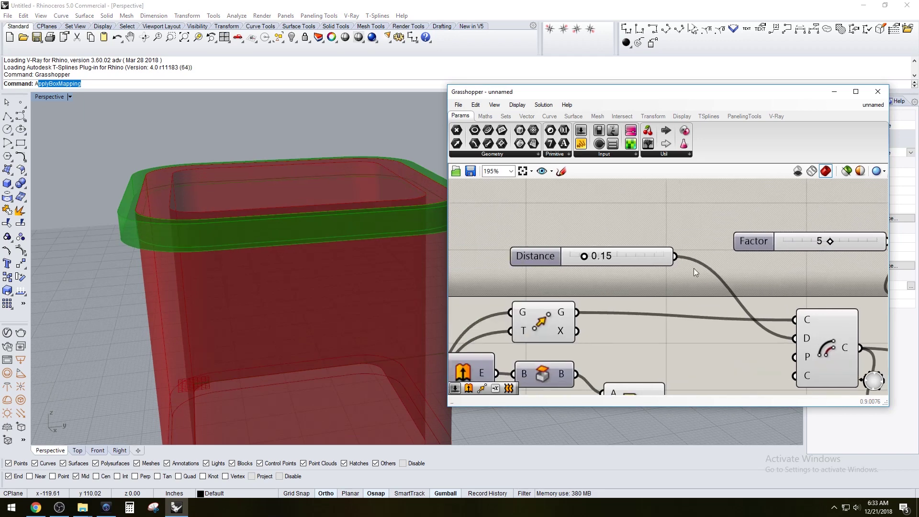
scroll(574, 235, "down", 2)
scroll(578, 258, "up", 3)
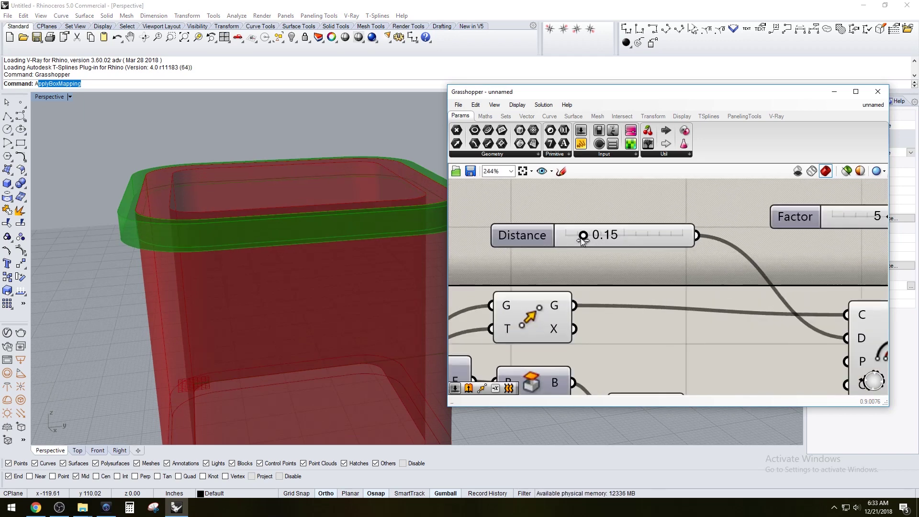
mouse_move(577, 241)
left_mouse_down()
mouse_move(550, 242)
mouse_move(583, 243)
left_mouse_up()
scroll(582, 241, "down", 4)
scroll(676, 250, "up", 4)
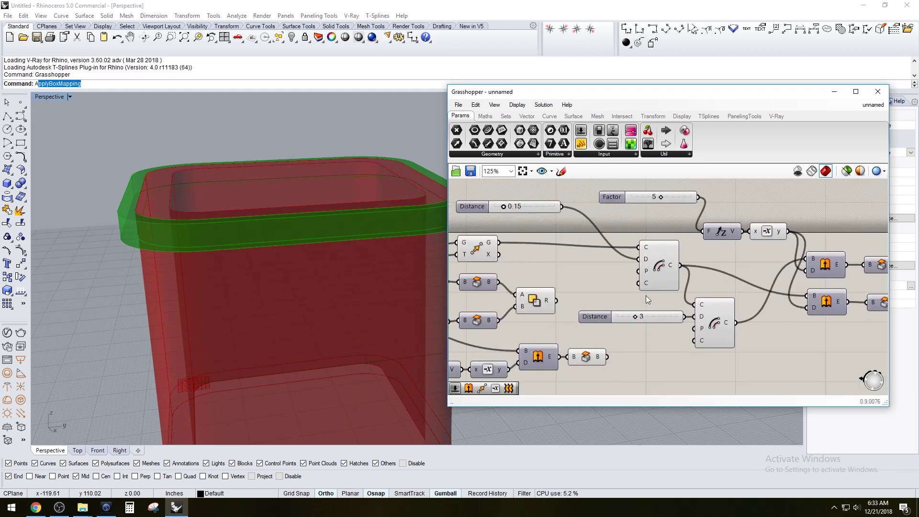
left_click_drag(625, 324, 616, 323)
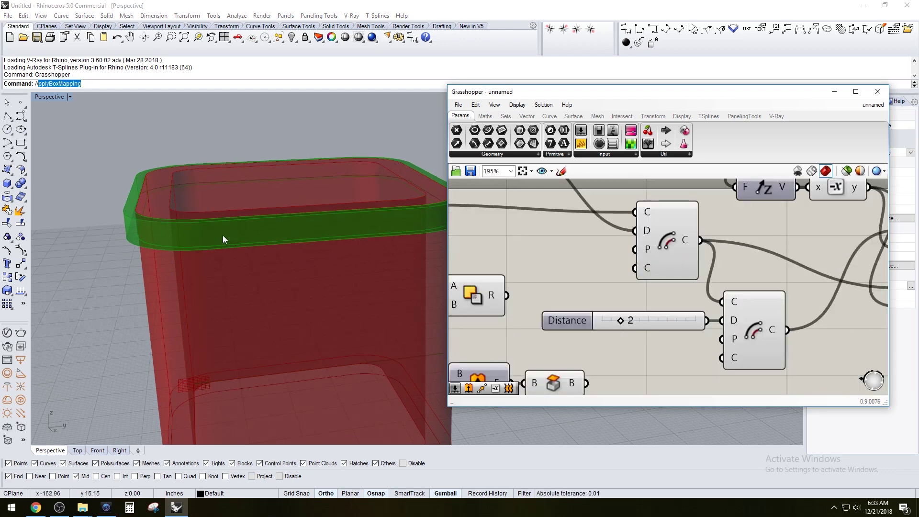
right_click_drag(222, 238, 241, 260)
Step: Examine the lid rim from the side and above, along with the Offset Curve and Extrude components that produce it
right_click_drag(753, 283, 593, 268)
scroll(610, 273, "down", 2)
left_click(647, 307)
left_click(607, 298)
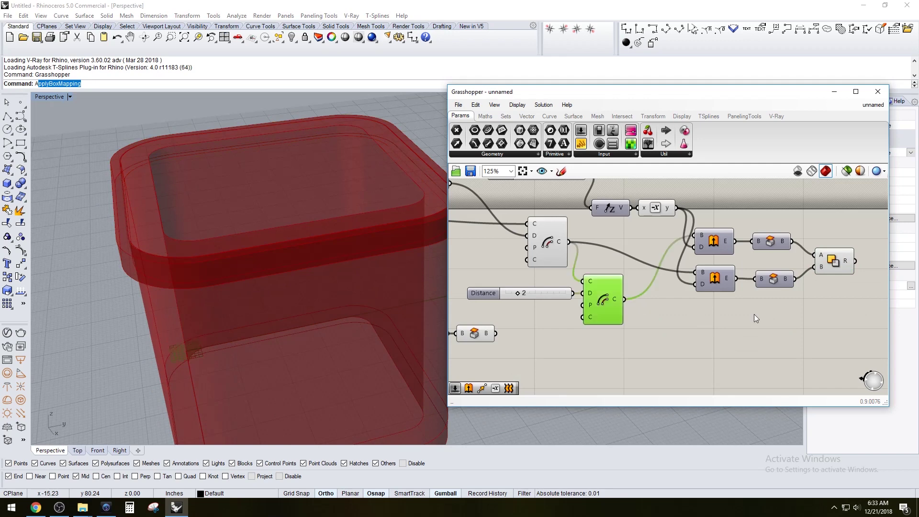
left_click(700, 328)
right_click_drag(646, 311, 669, 324)
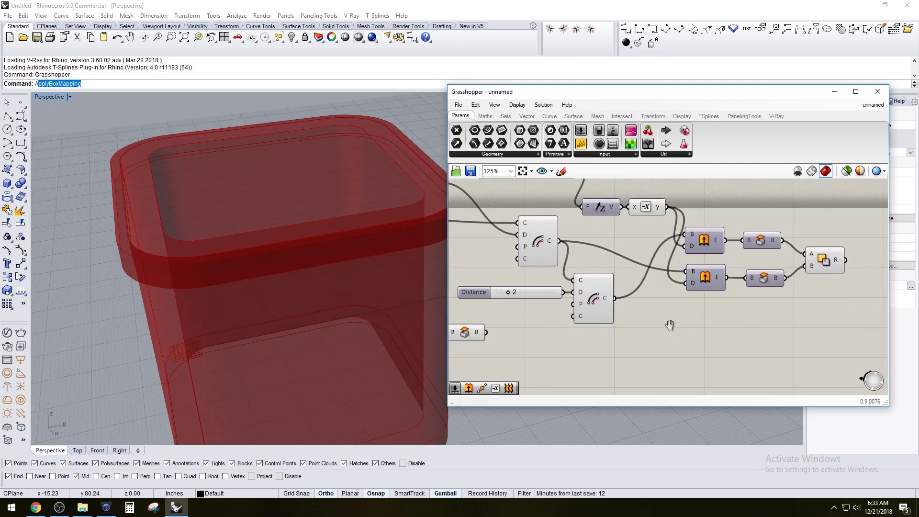
scroll(273, 268, "down", 6)
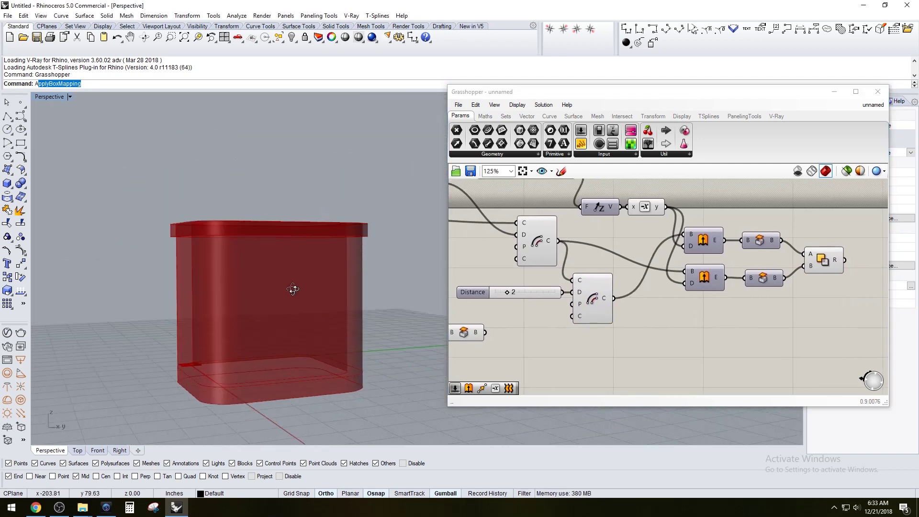
scroll(248, 227, "up", 3)
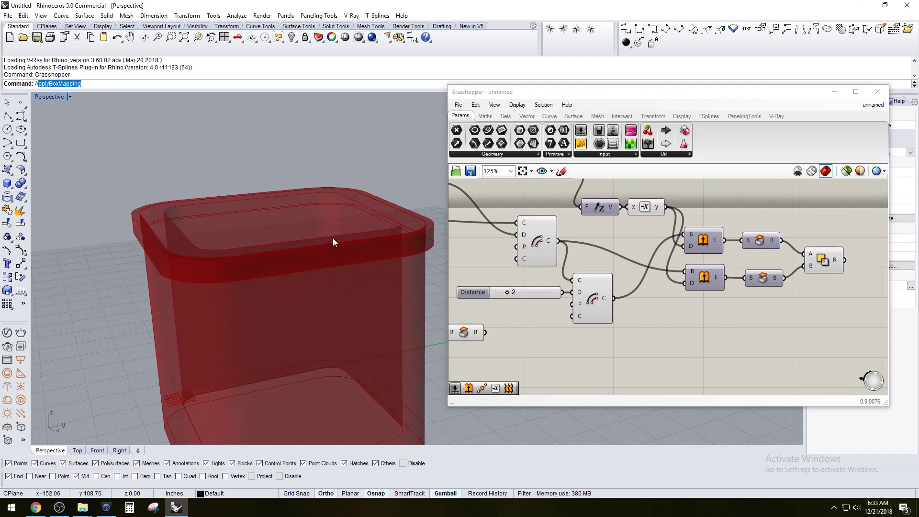
double_click(766, 326)
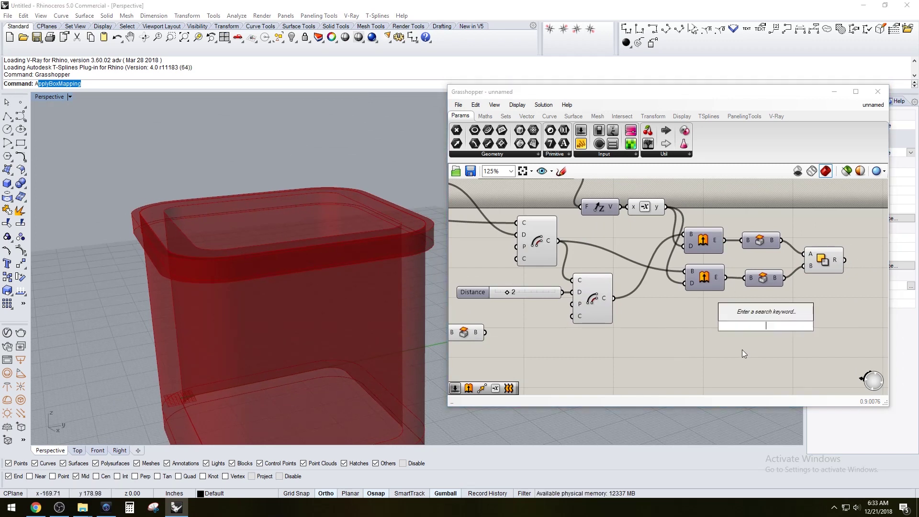
left_click(742, 349)
Step: Select the lid's two Offset Curve components in turn to identify the rim's outer outline
left_click(588, 303)
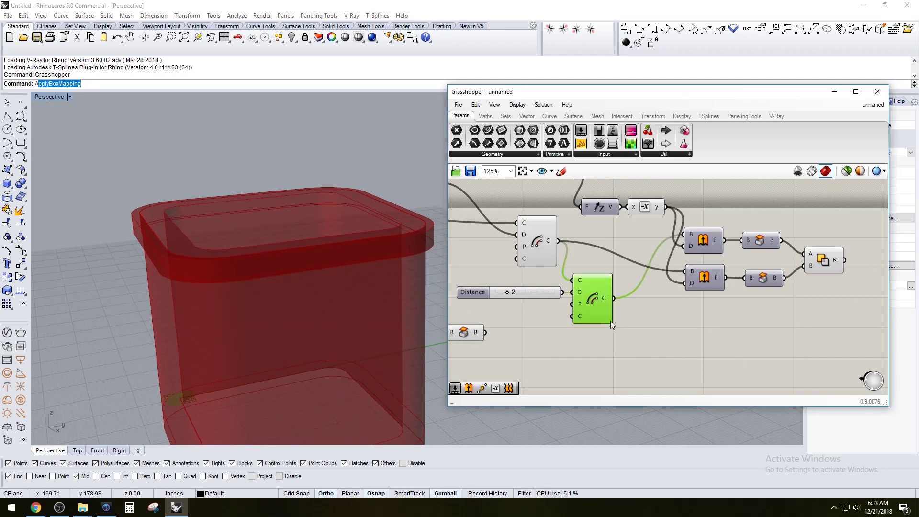
scroll(633, 301, "down", 2)
right_click_drag(646, 302, 676, 302)
scroll(676, 301, "up", 2)
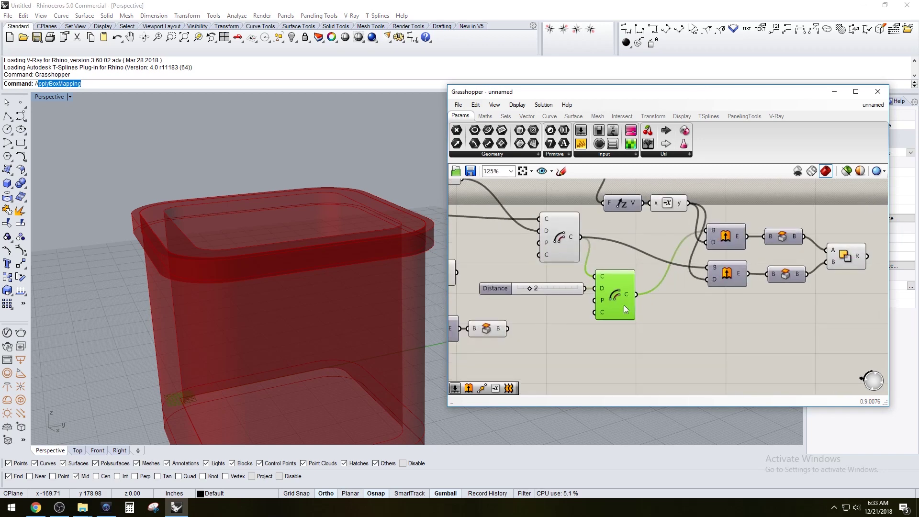
left_click(570, 244)
right_click_drag(572, 245, 561, 266)
left_click(596, 310)
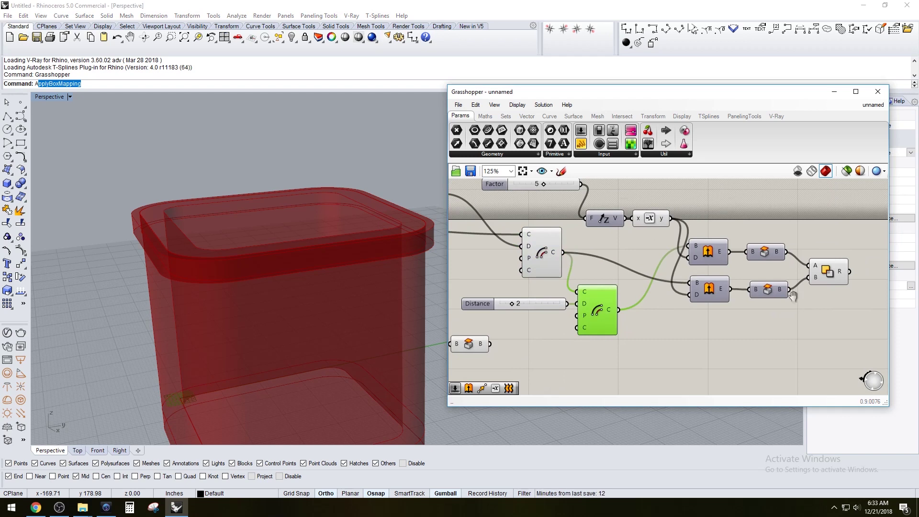
Step: Add an Extrude component below the lid rim's Extrudes and connect the second Offset Curve to its base
right_click_drag(795, 296, 699, 261)
double_click(692, 329)
type("extr")
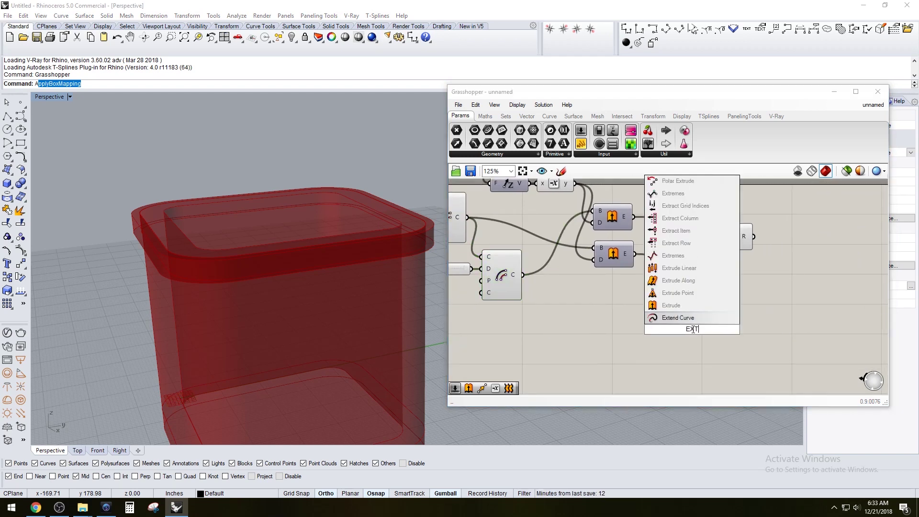
left_click(688, 315)
right_click_drag(666, 320, 705, 329)
left_click(728, 337)
left_click_drag(730, 339, 735, 330)
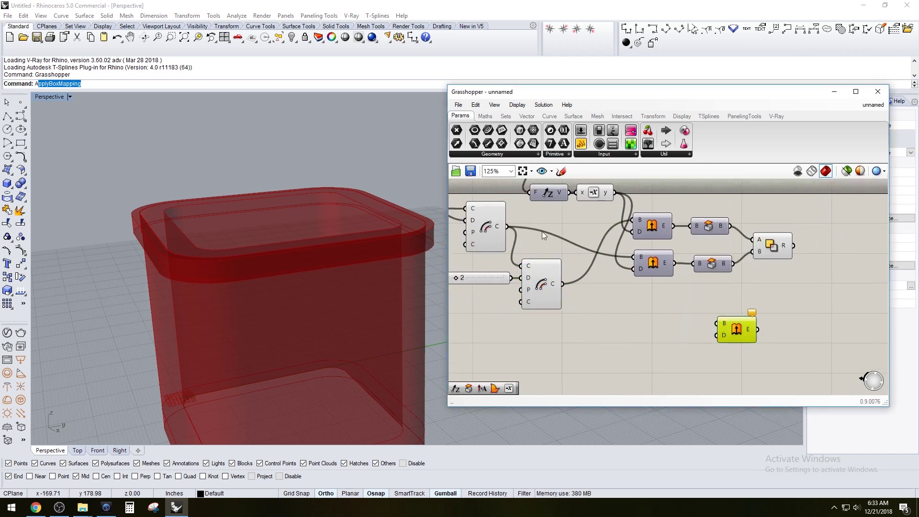
left_click_drag(508, 227, 714, 317)
left_click_drag(562, 284, 724, 308)
Step: Add a Unit Z component near the new Extrude
double_click(634, 335)
type("unit z")
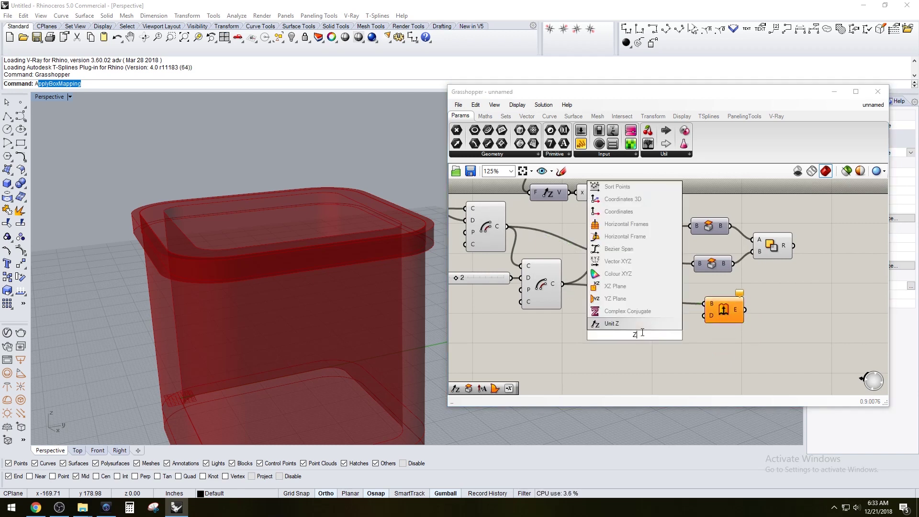
key("Return")
Step: Add a Cap Holes component fed by the new Extrude and turn off the Extrude's preview
double_click(780, 331)
type("cap")
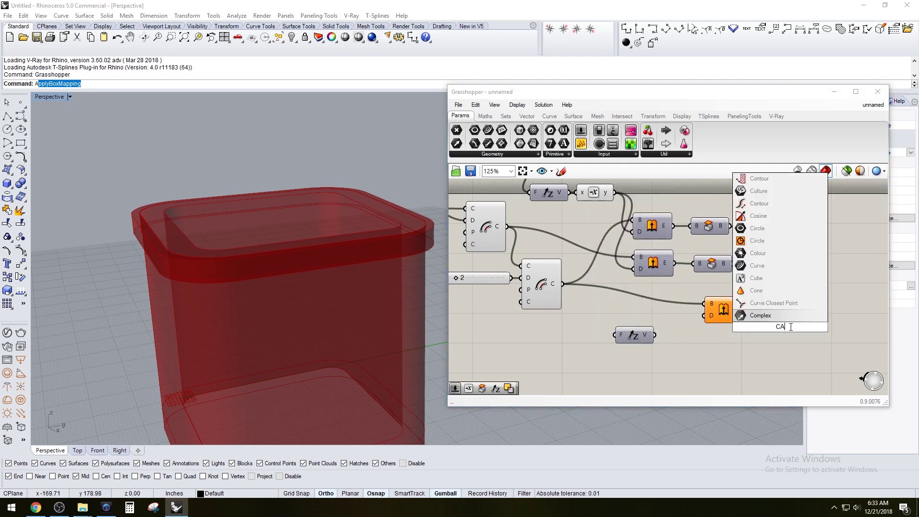
left_click(769, 309)
left_click_drag(779, 329, 775, 312)
left_click_drag(740, 330, 720, 306)
middle_click(720, 304)
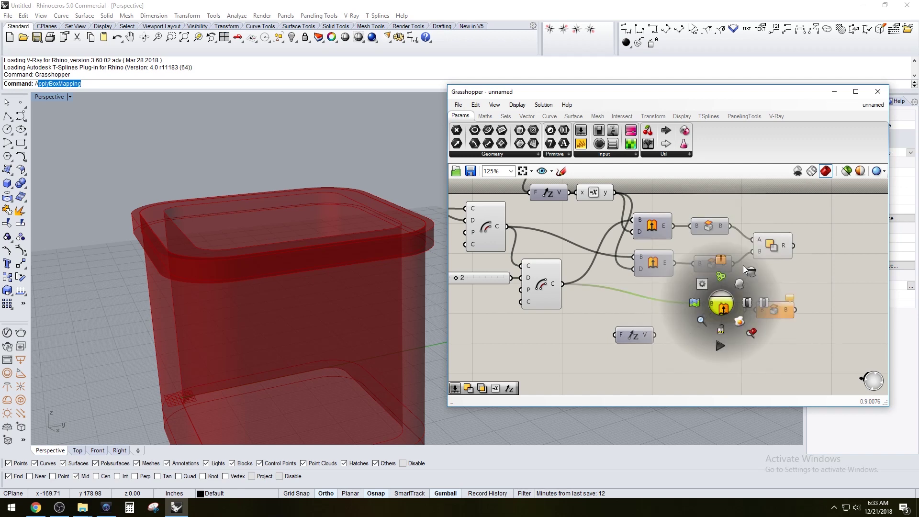
left_click(734, 327)
left_click(735, 329)
Step: Connect Unit Z to the new Extrude's direction and drive its factor with a number slider set to 3
left_click_drag(652, 338, 699, 320)
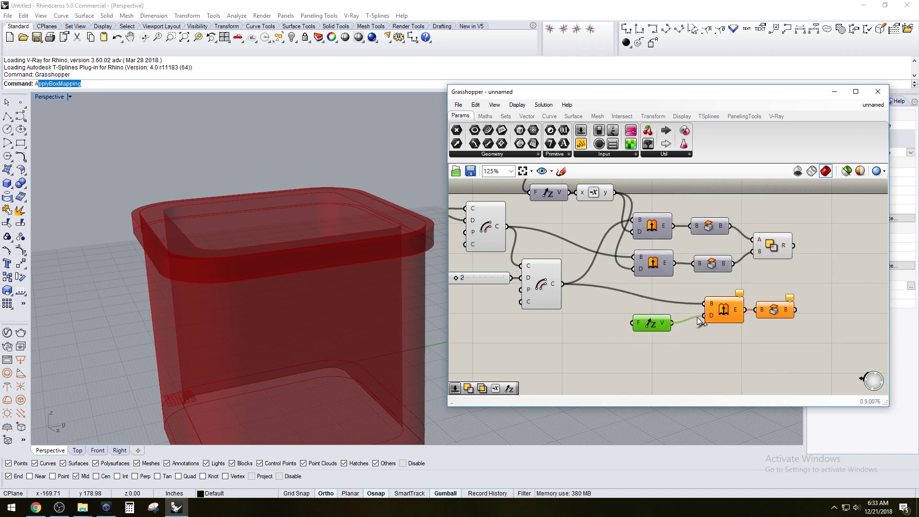
double_click(581, 323)
type("3")
key("Return")
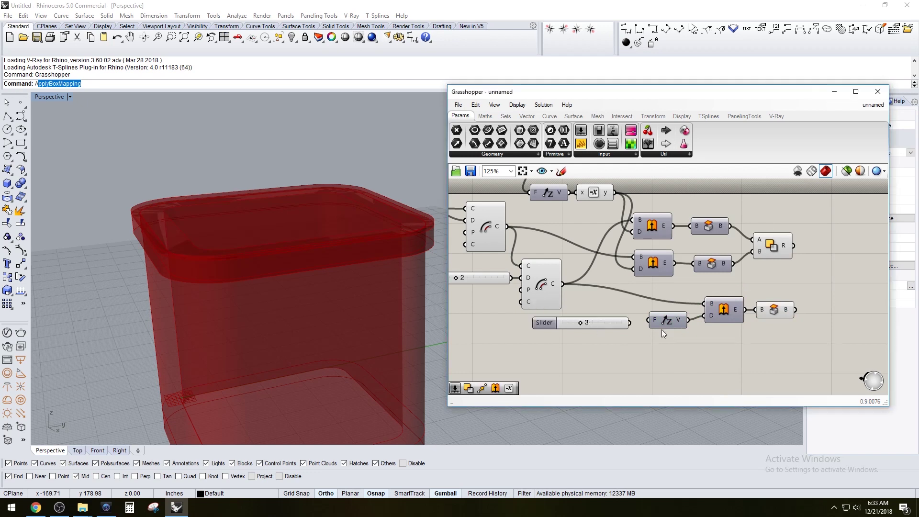
left_click_drag(632, 323, 649, 319)
left_click_drag(652, 331, 649, 353)
left_click(635, 371)
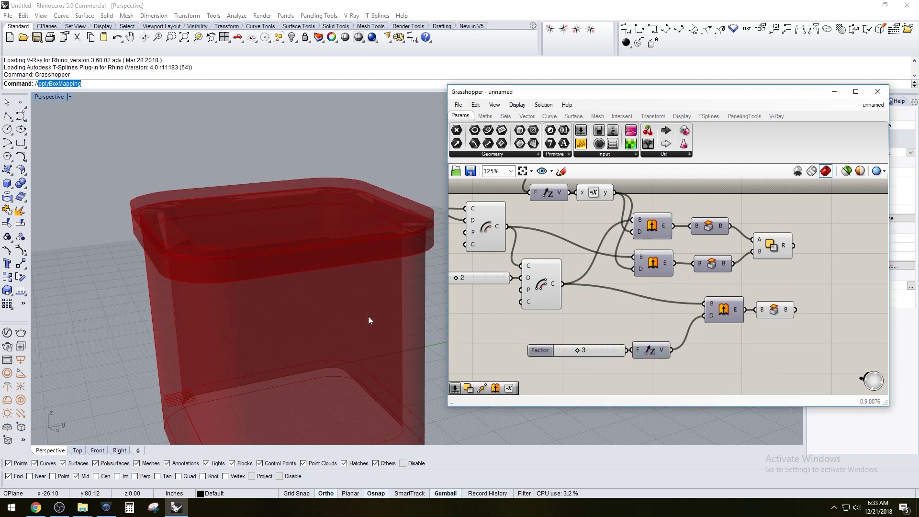
Step: Raise the lid top's thickness to 5 with its Factor slider, viewing the container from the side
right_click_drag(369, 316, 341, 275)
scroll(579, 353, "up", 2)
mouse_move(578, 348)
left_mouse_down()
mouse_move(661, 349)
mouse_move(582, 348)
mouse_move(596, 349)
left_mouse_up()
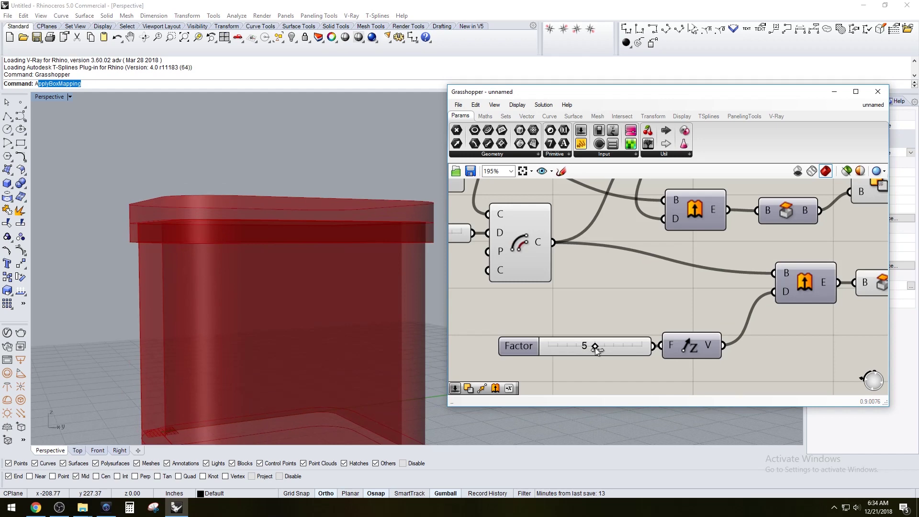
Step: Select the rim's Solid Difference, the lid top's Cap Holes and the container's Solid Difference in turn to identify each part
scroll(619, 293, "down", 3)
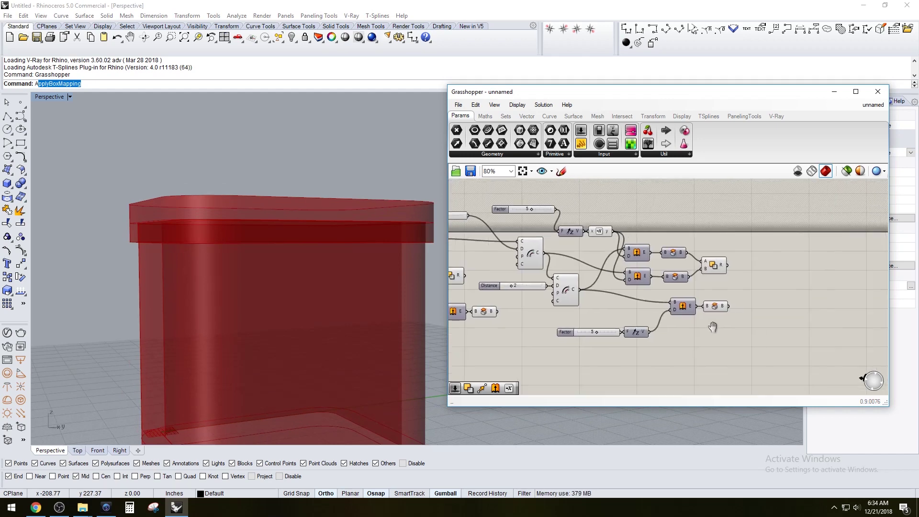
left_click_drag(739, 329, 698, 245)
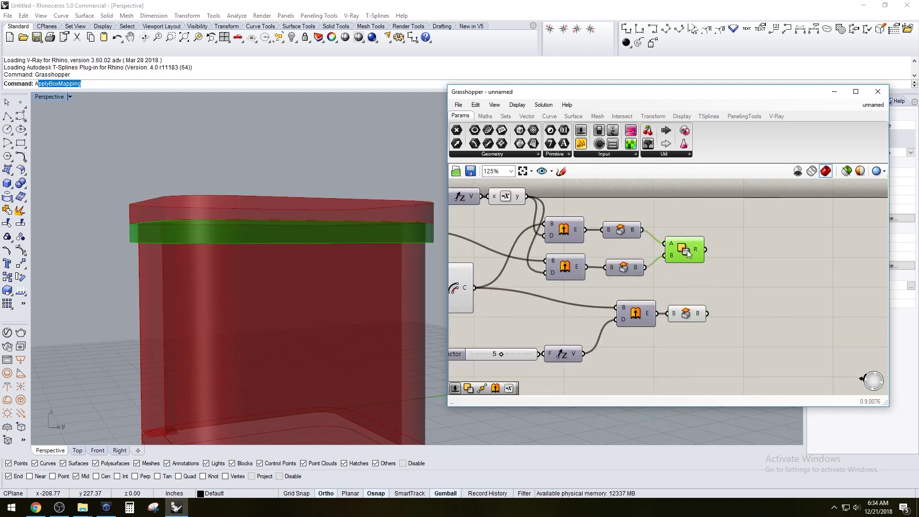
left_click(694, 314)
scroll(711, 286, "down", 3)
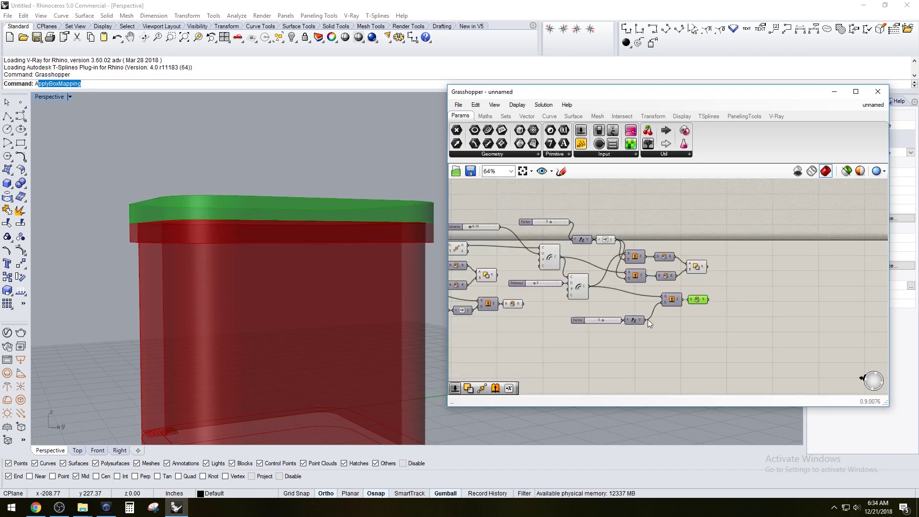
scroll(685, 316, "up", 3)
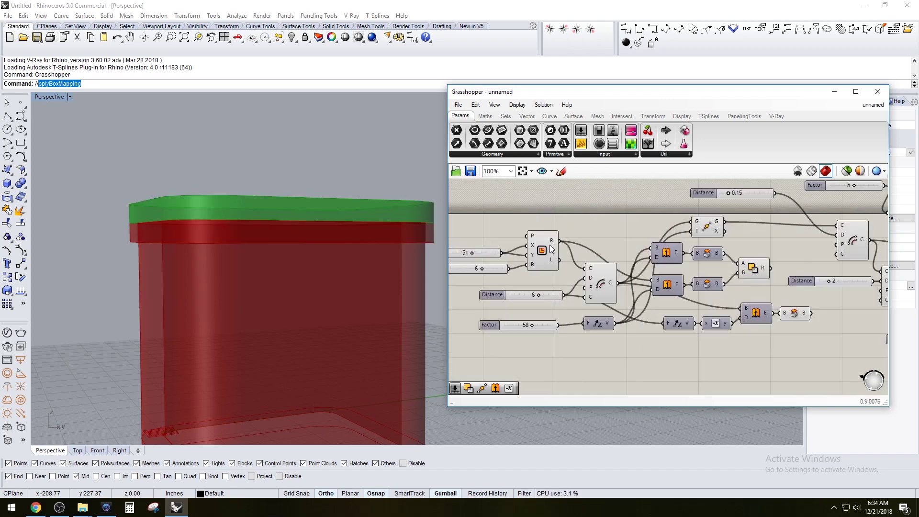
left_click(684, 280)
right_click_drag(707, 298, 572, 294)
scroll(573, 294, "down", 2)
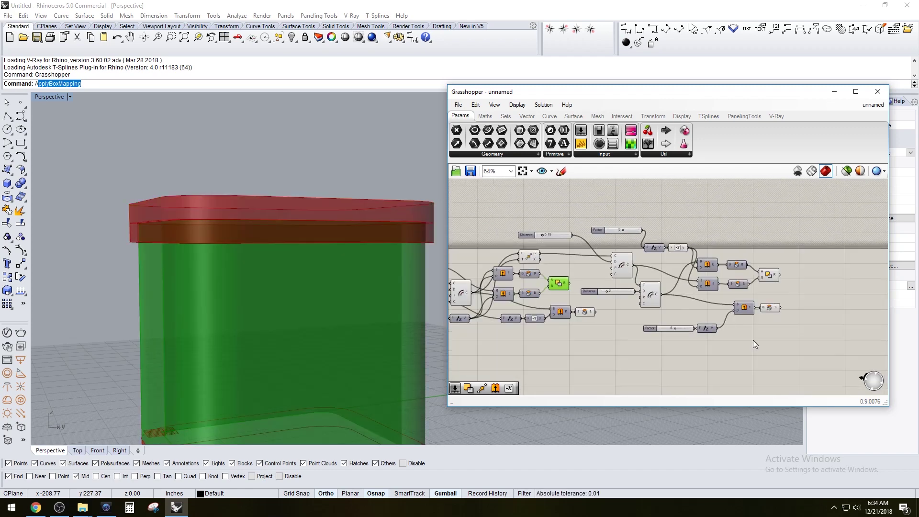
Step: Select all components to highlight the complete definition and its geometry, and clear the selection
left_click(755, 340)
right_click_drag(783, 345, 802, 311)
scroll(800, 312, "down", 2)
left_click_drag(813, 344, 555, 246)
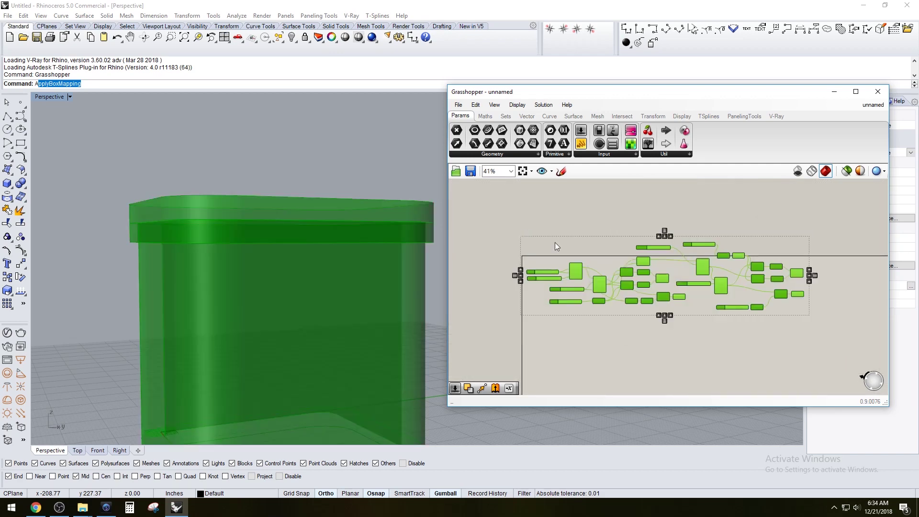
left_click_drag(643, 248, 644, 267)
left_click(651, 234)
Step: Add a Solid Union component beside the lid rim's Solid Difference
scroll(778, 303, "up", 3)
right_click_drag(777, 304, 646, 277)
scroll(660, 270, "up", 2)
left_click(687, 257)
double_click(768, 275)
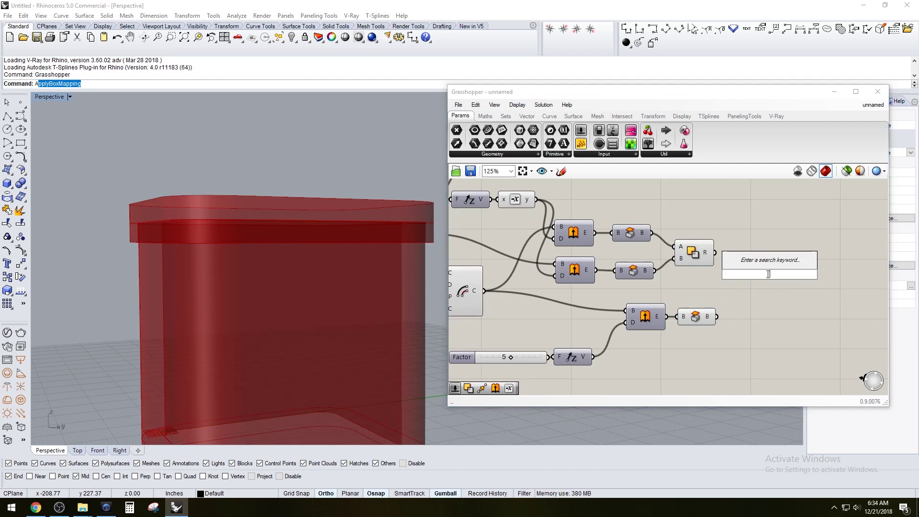
type("uni")
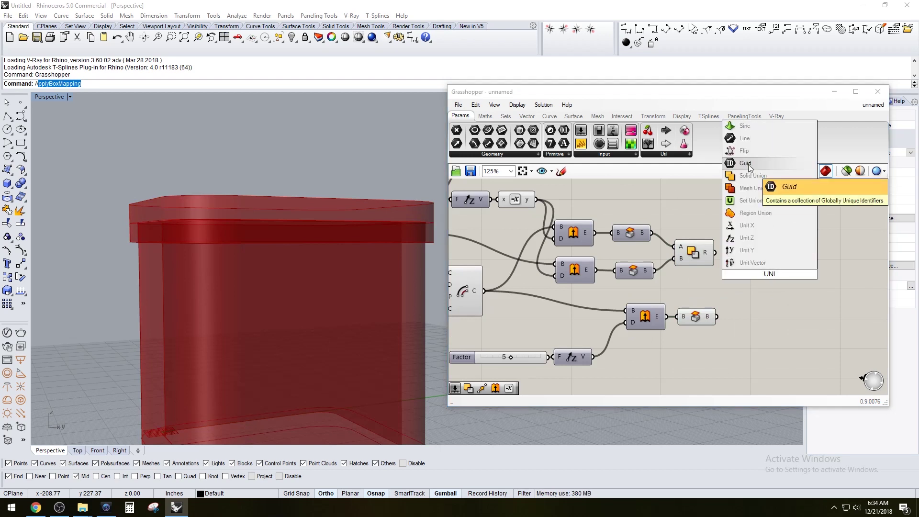
left_click(751, 176)
right_click(758, 274)
left_click(763, 257)
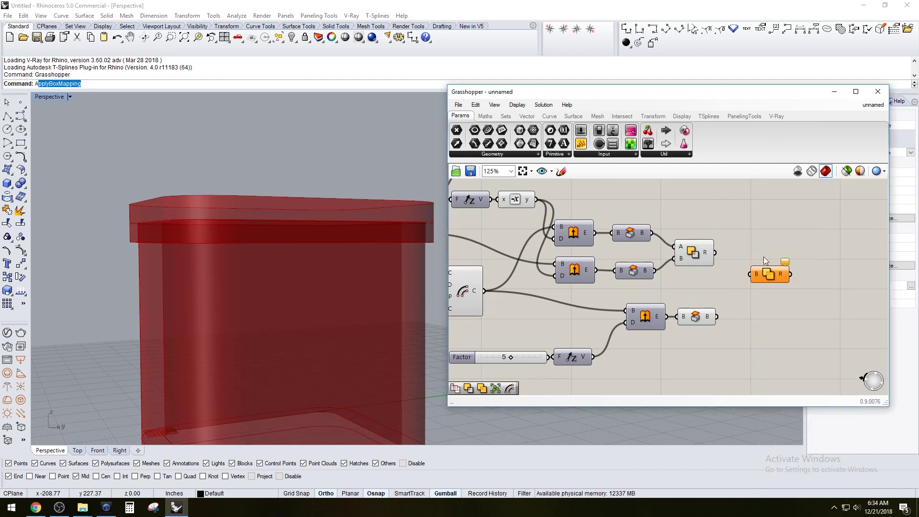
Step: Flatten the Solid Union's Brep input
left_click(759, 279)
right_click(773, 283)
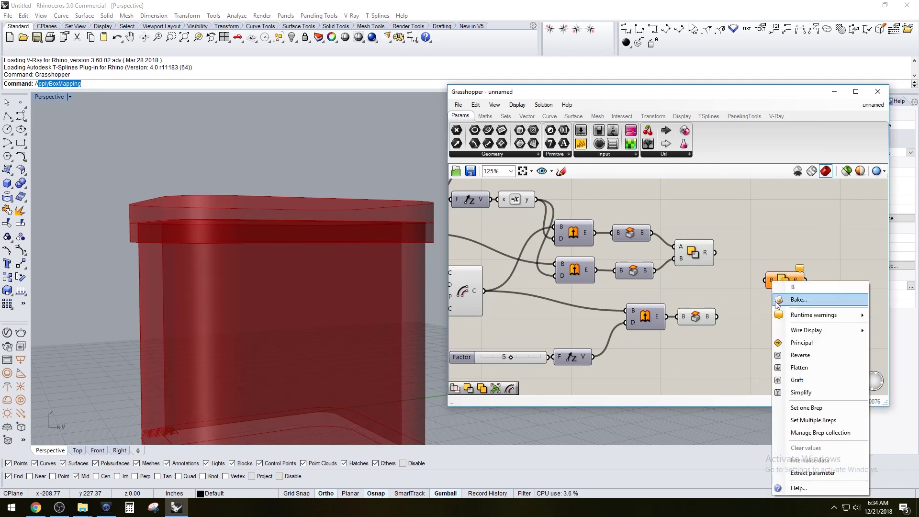
left_click(799, 368)
Step: Connect both the rim's Solid Difference and the lid top's Cap Holes to the Solid Union's input
right_click_drag(817, 283, 769, 271)
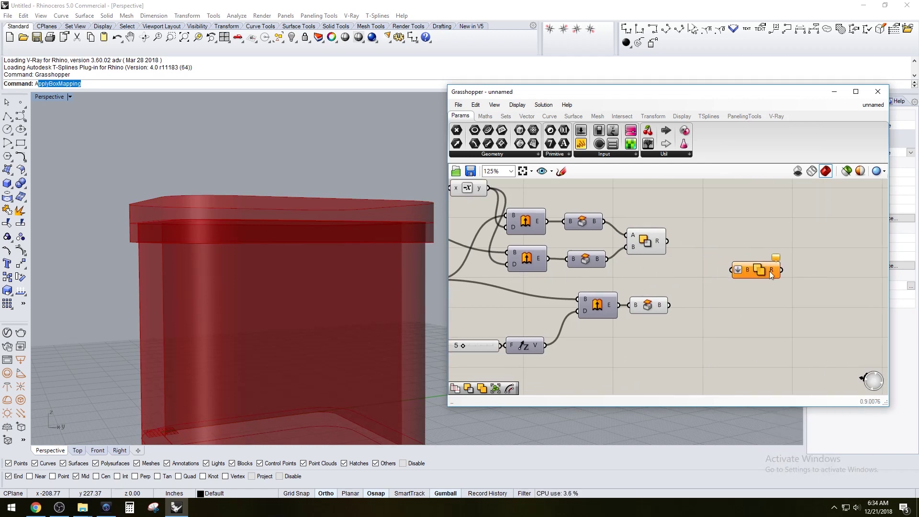
left_click(646, 244)
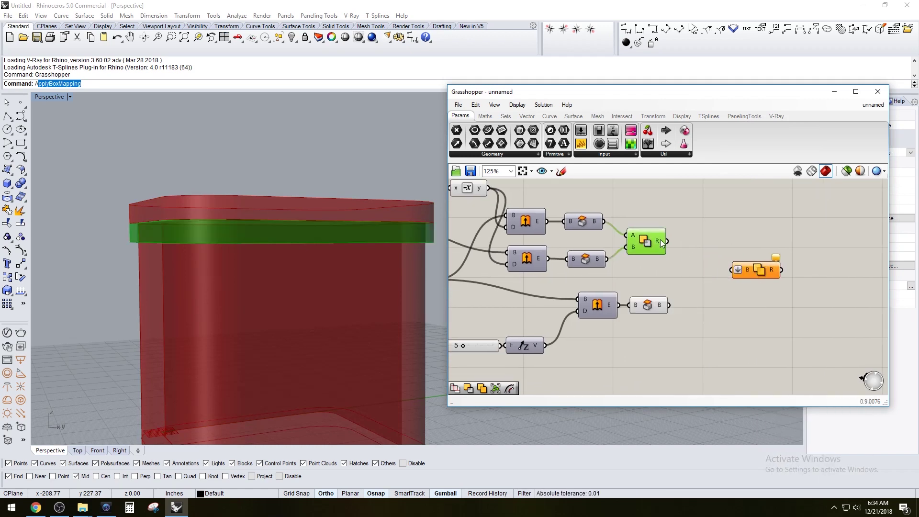
left_click_drag(668, 242, 731, 270)
mouse_move(673, 308)
left_mouse_down("shift")
mouse_move(746, 274)
mouse_move(736, 280)
left_mouse_up("shift")
Step: Turn off the previews of the rim's Solid Difference and the lid top's Cap Holes, and inspect the joined lid from above
mouse_move(683, 335)
left_mouse_down()
mouse_move(679, 255)
mouse_move(660, 230)
left_mouse_up()
middle_click(659, 229)
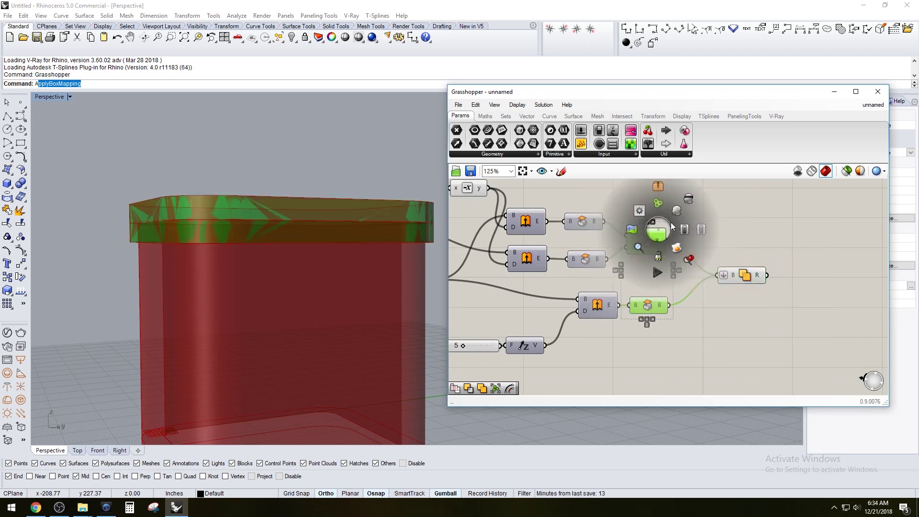
left_click(682, 208)
right_click_drag(394, 227, 454, 275)
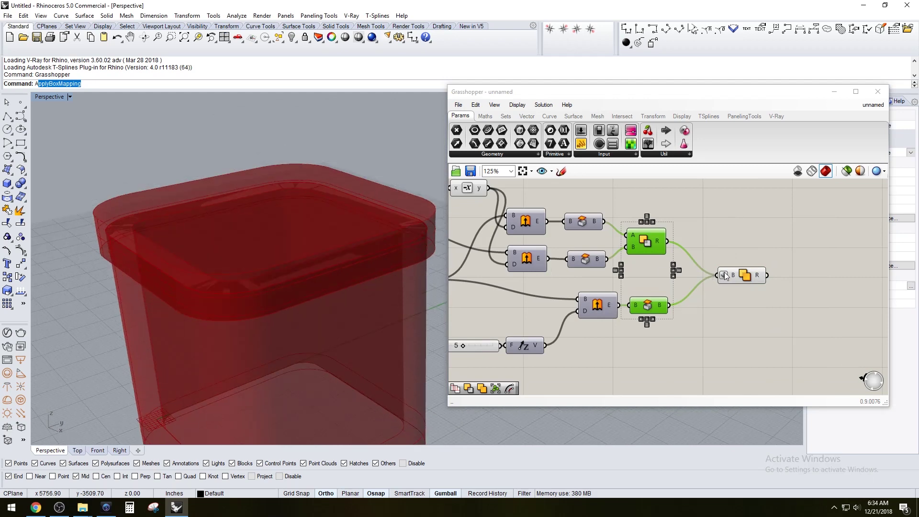
Step: Move the lid's Solid Union closer to the components feeding it and view the lid from the side
left_click(758, 277)
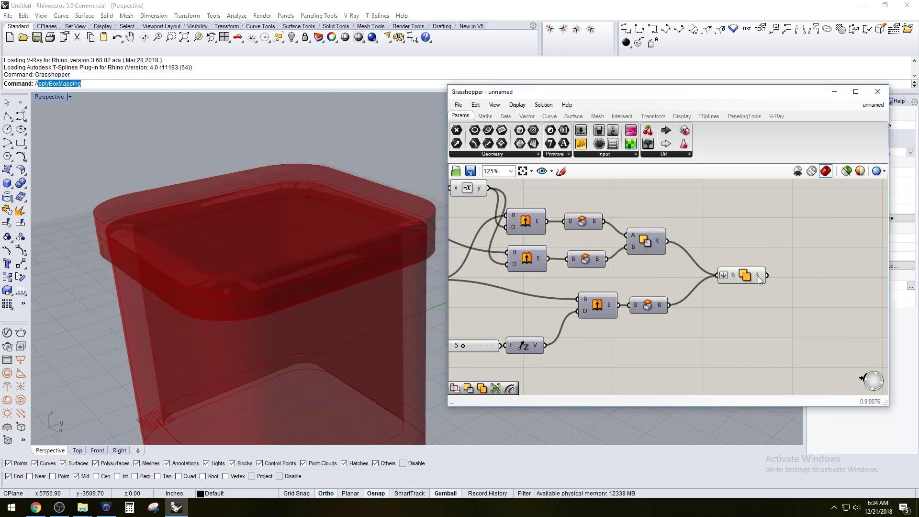
left_click_drag(755, 277, 725, 276)
scroll(678, 251, "down", 2)
right_click_drag(680, 299, 733, 277)
mouse_move(261, 354)
right_mouse_down()
mouse_move(258, 329)
mouse_move(260, 347)
right_mouse_up()
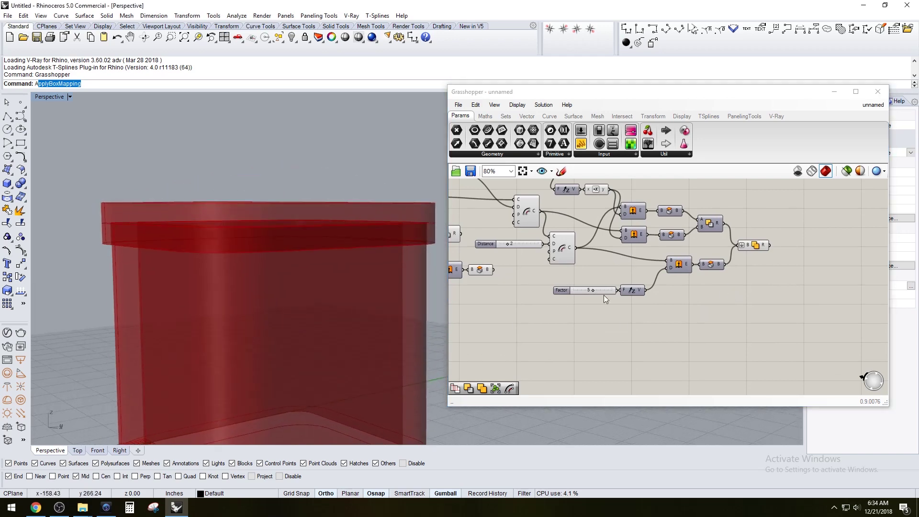
Step: Add a second Solid Union component below the lid components and flatten its Brep input
type("uni")
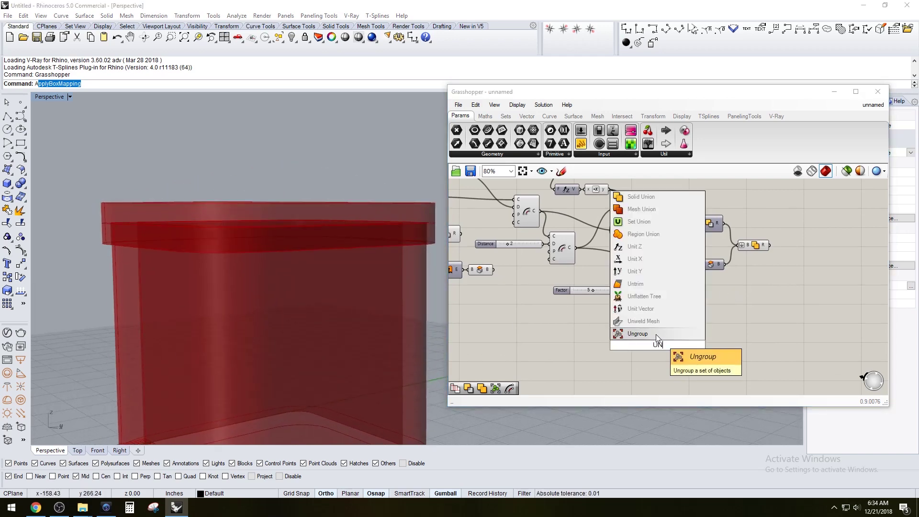
left_click(637, 247)
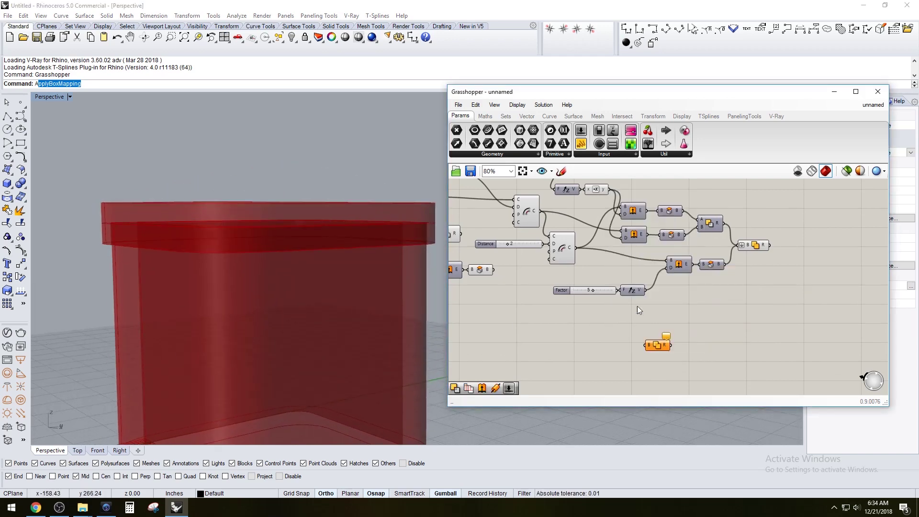
right_click(651, 345)
right_click(649, 347)
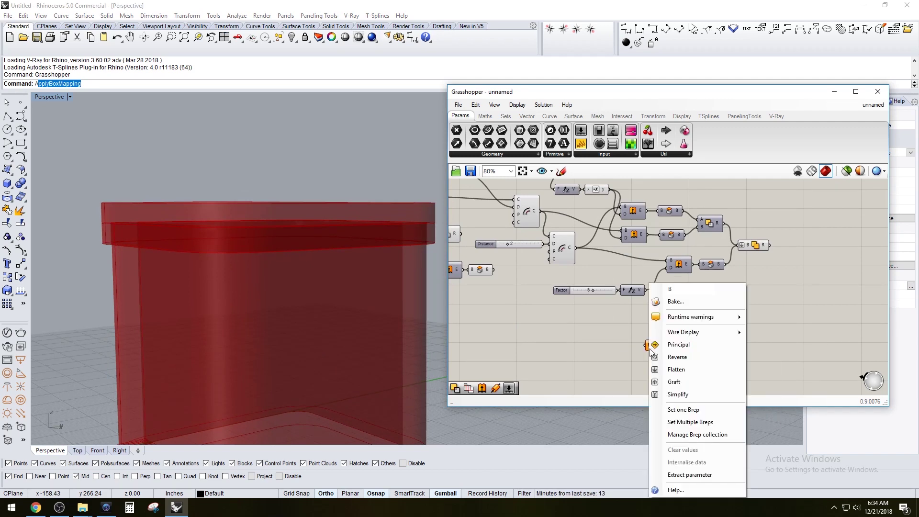
left_click(673, 382)
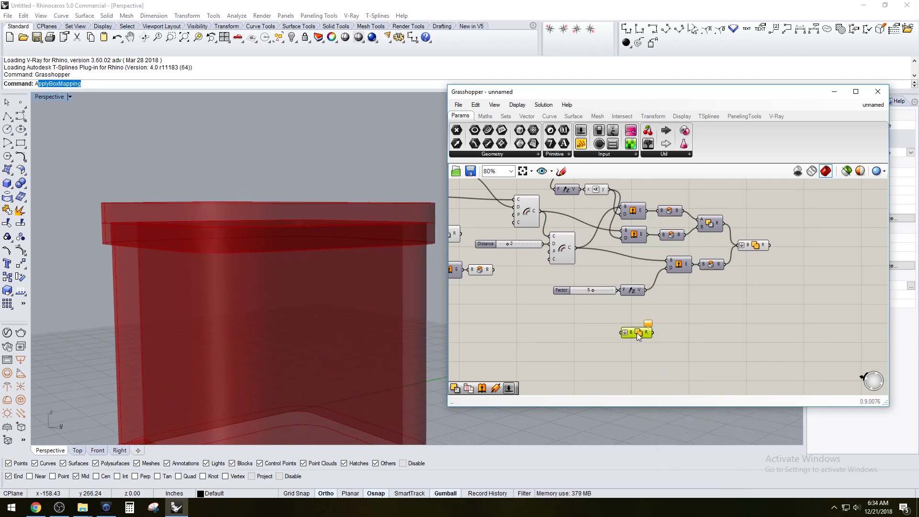
Step: Connect the container wall's Solid Difference and the base's Cap Holes to the new Solid Union's input
right_click_drag(502, 327, 604, 316)
left_click(552, 223)
right_click_drag(336, 329, 300, 214, "shift")
left_click(584, 257)
left_click_drag(739, 321, 672, 314)
Step: Turn off the previews of the container wall's Solid Difference and the base's Cap Holes
left_click(582, 259)
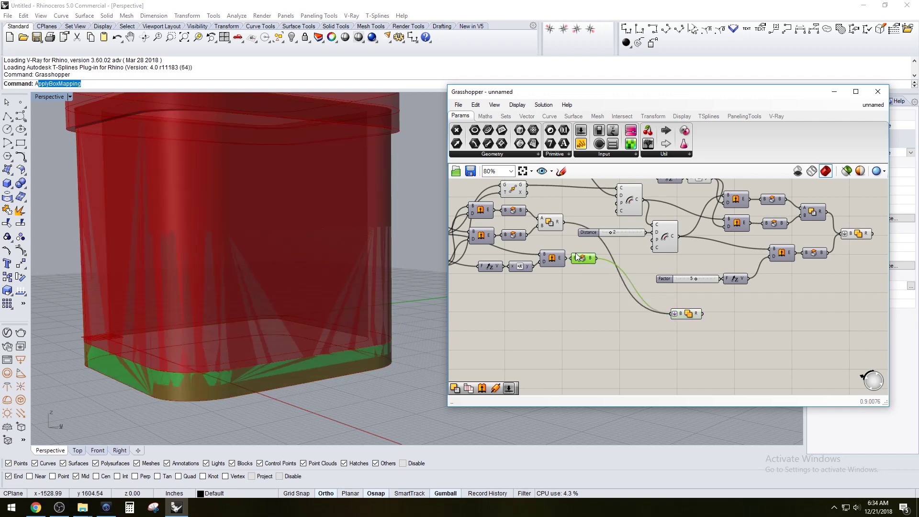
left_click(553, 222, "shift")
middle_click(564, 229)
left_click(594, 199)
Step: Move the container's Solid Union beside the Solid Difference and Cap Holes that feed it
right_click_drag(675, 299, 648, 326)
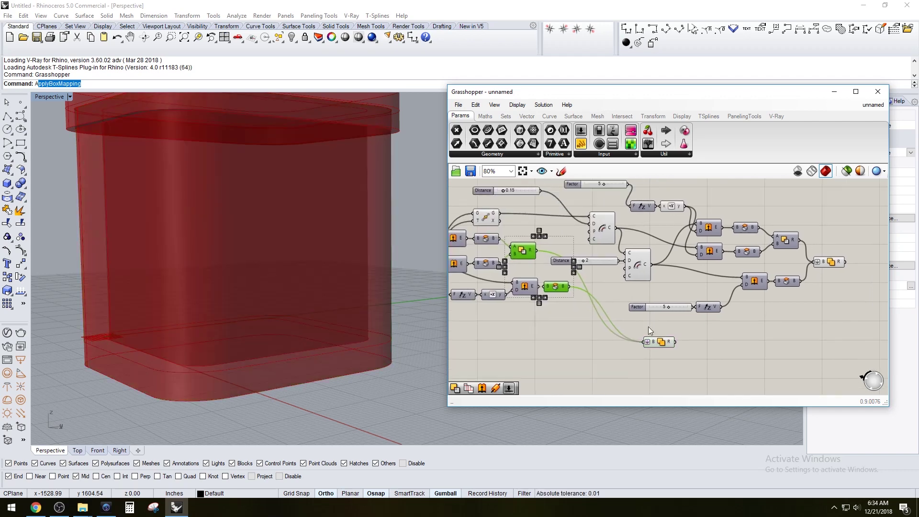
left_click_drag(658, 340, 583, 271)
scroll(603, 267, "up", 2)
scroll(639, 285, "down", 2)
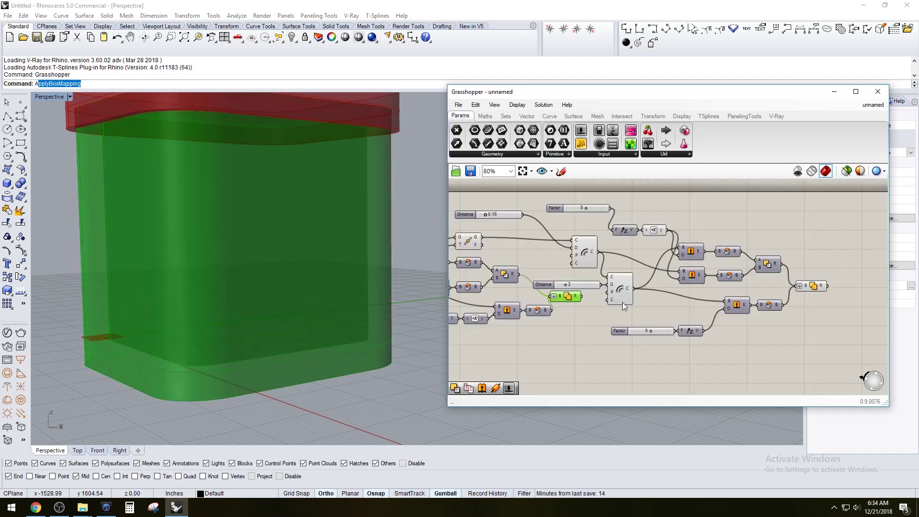
left_click(626, 282)
left_click_drag(531, 288, 527, 277)
left_click(659, 314)
Step: Shift the two lid Offset components and the second offset's Distance slider away from the container components to make room for the Solid Union
left_click_drag(667, 316, 593, 242)
left_click_drag(593, 245, 613, 244)
left_click(624, 309)
left_click_drag(554, 273, 556, 276)
left_click(589, 298)
right_click_drag(589, 299, 641, 306)
left_click_drag(617, 308, 632, 305)
left_click(664, 317)
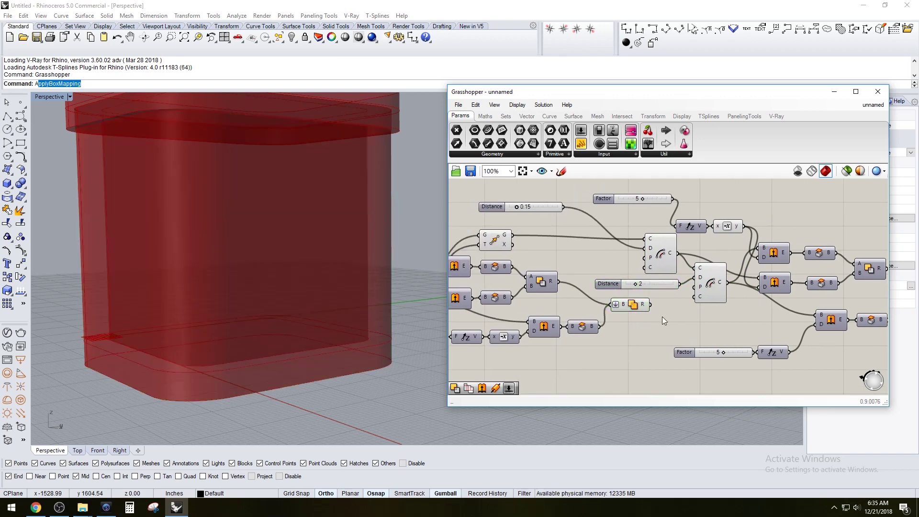
Step: Move the first lid offset's Distance slider and the lid rim's Factor slider closer to the components they feed
right_click_drag(653, 313, 667, 325)
scroll(552, 250, "up", 1)
left_click_drag(498, 217, 567, 244)
left_click_drag(629, 208, 598, 211)
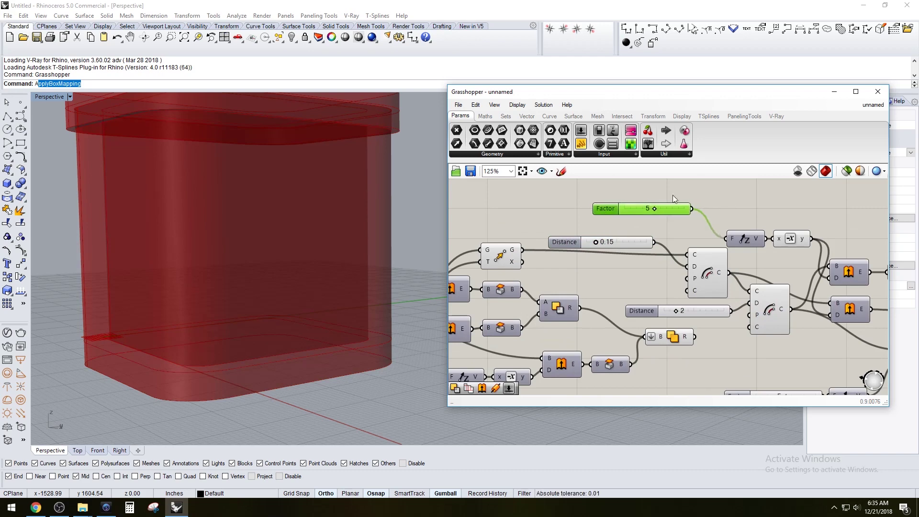
left_click(673, 195)
Step: Select the container's Solid Union and examine its result output and its preview in the model
right_click_drag(779, 291, 684, 249)
scroll(743, 254, "down", 3)
left_click(624, 273)
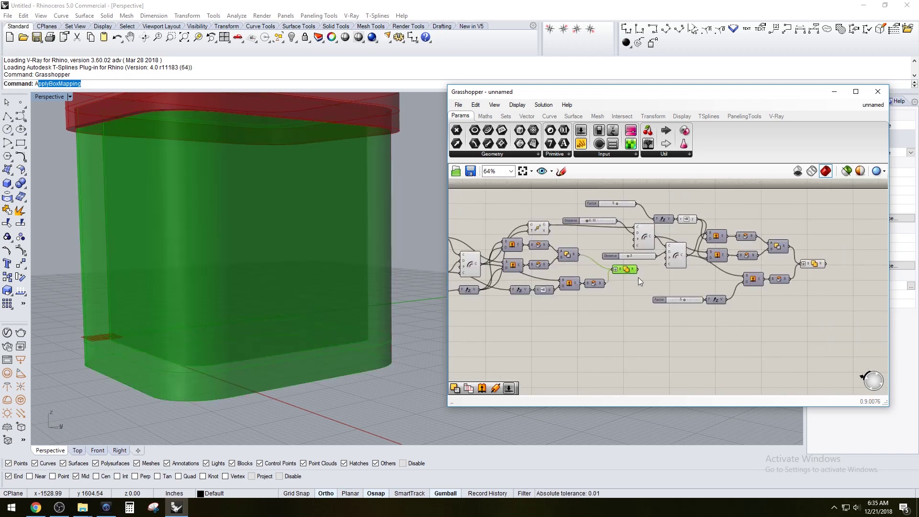
right_click_drag(666, 287, 626, 311)
scroll(649, 302, "up", 1)
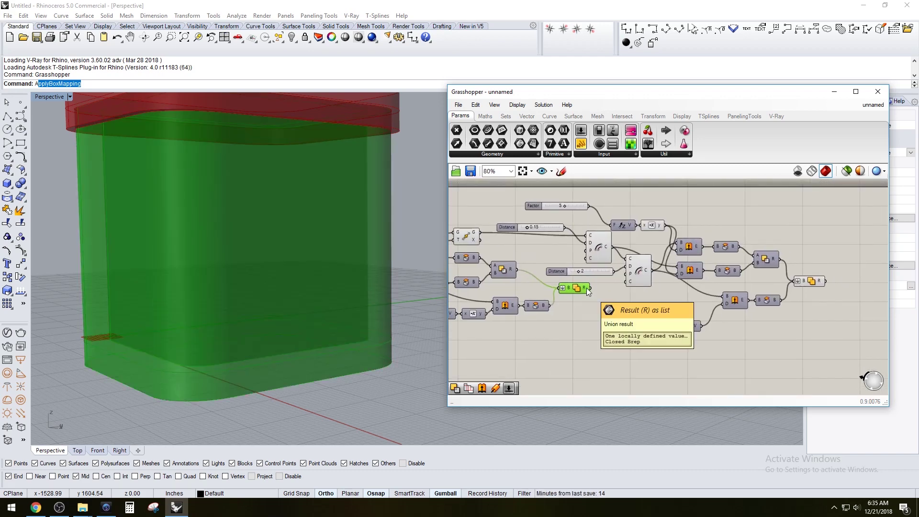
scroll(326, 279, "down", 2)
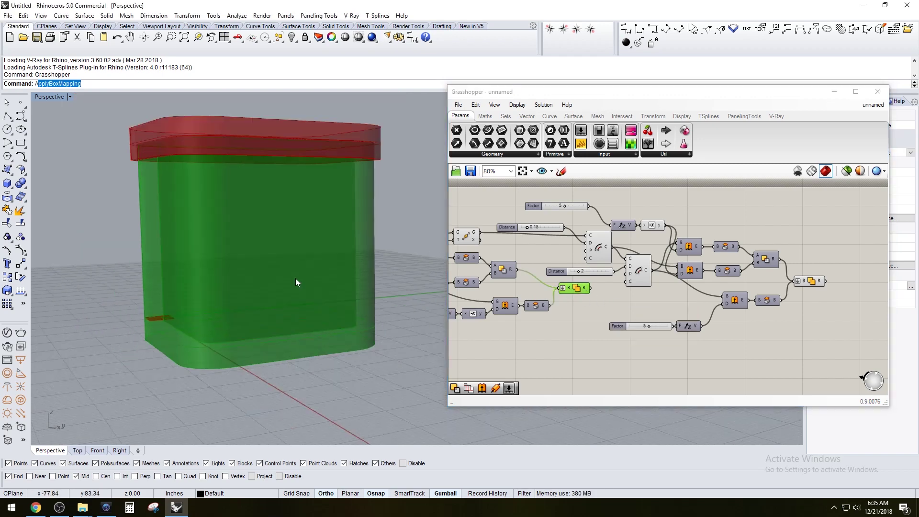
right_click_drag(330, 187, 306, 191)
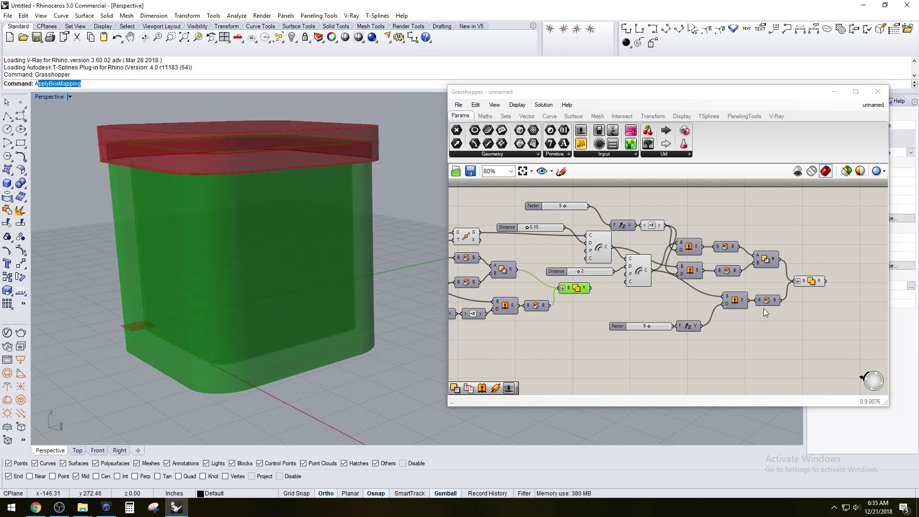
Step: Switch the second lid offset's Distance slider to real-number (R) rounding with two decimal digits
scroll(579, 314, "up", 4)
scroll(652, 308, "down", 3)
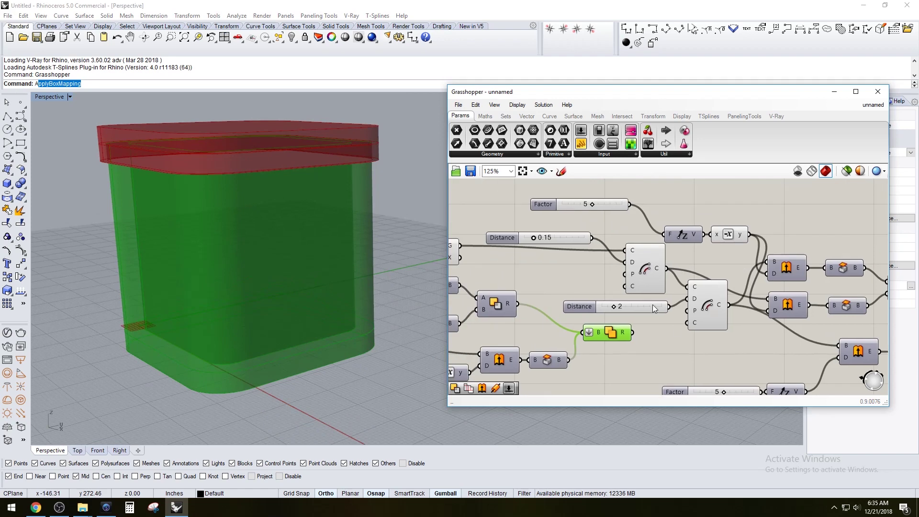
scroll(704, 321, "up", 4)
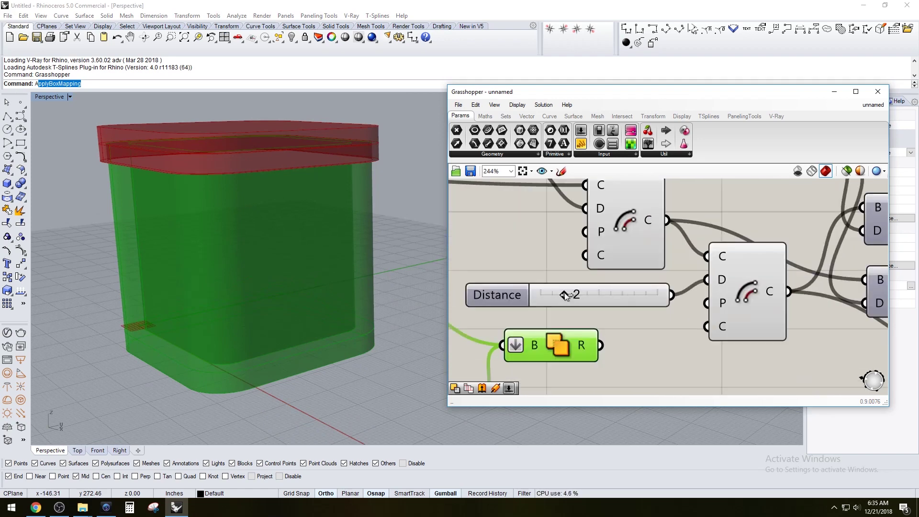
right_click(516, 296)
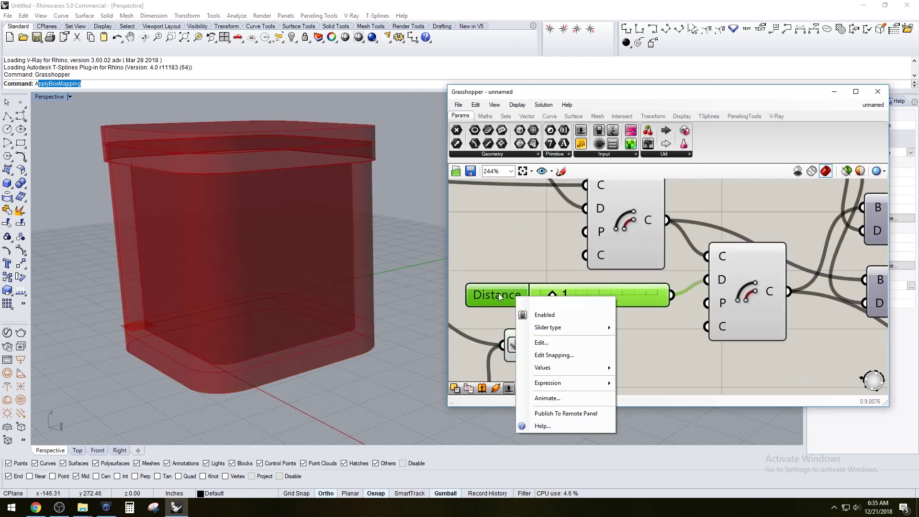
double_click(497, 292)
left_click(487, 271)
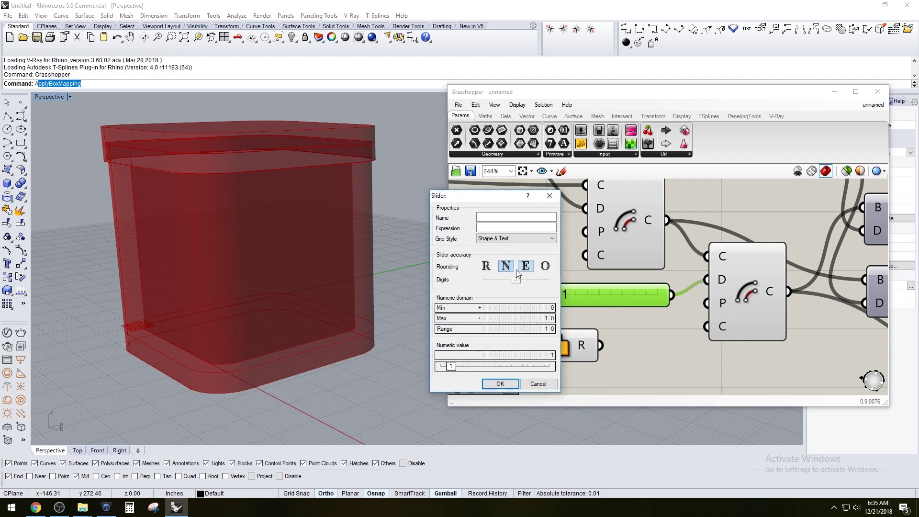
left_click_drag(514, 280, 505, 282)
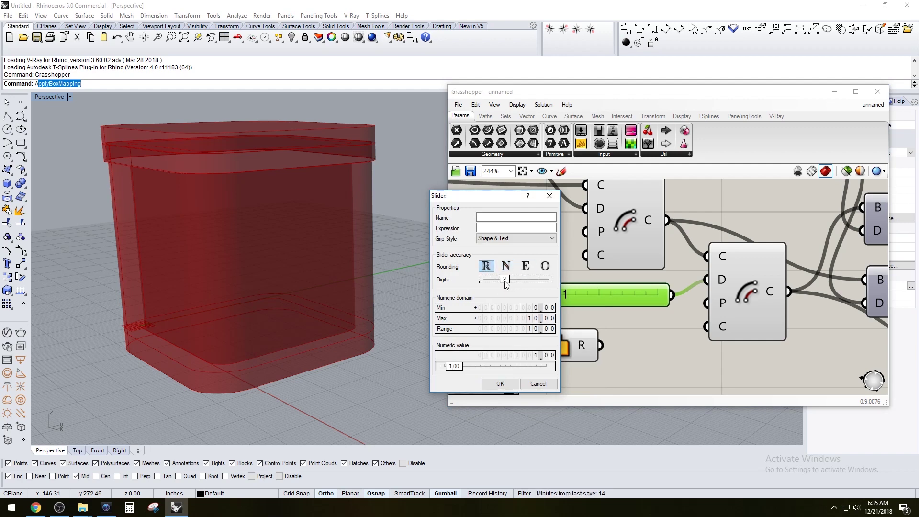
left_click(500, 384)
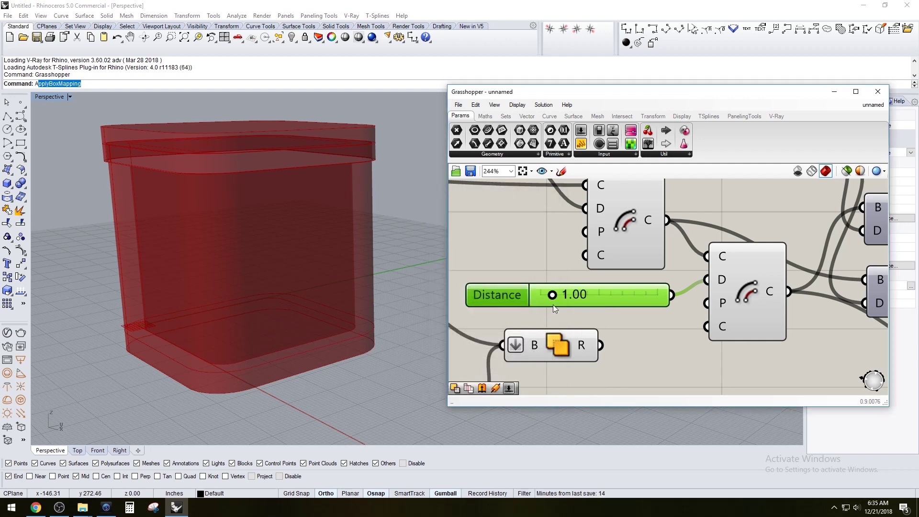
Step: Set the second lid offset's Distance slider to 1.50
left_click_drag(554, 293, 556, 293)
double_click(542, 294)
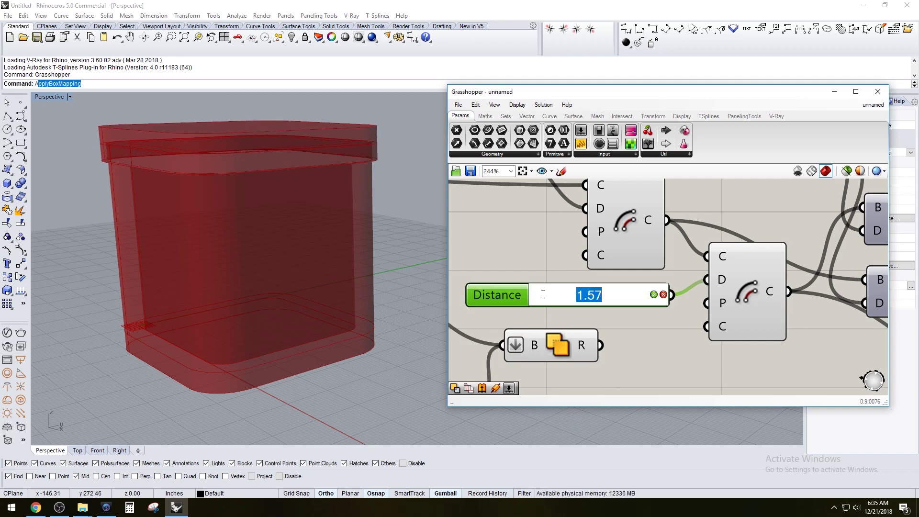
type("1.5")
key("Return")
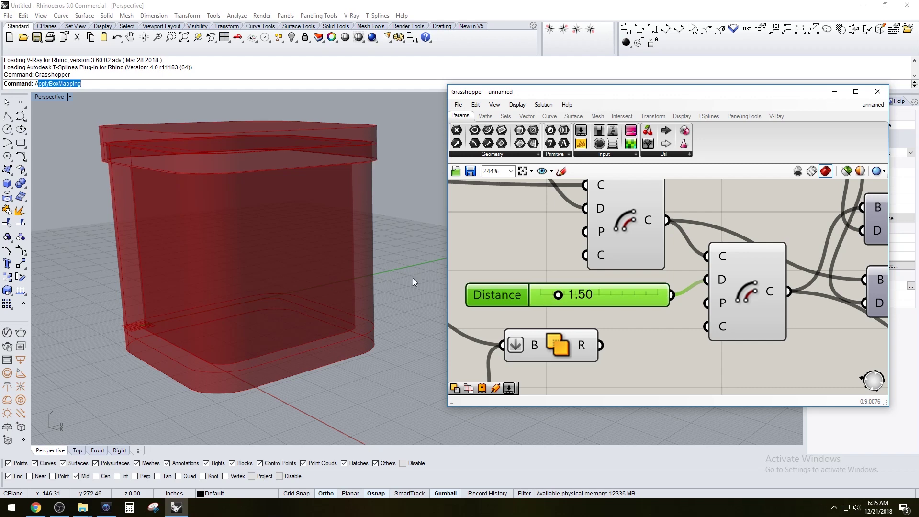
Step: Set the Distance slider that controls the container's wall and base thickness to 3
scroll(680, 288, "down", 2)
right_click_drag(713, 294, 591, 279)
scroll(574, 333, "down", 1)
right_click_drag(524, 338, 775, 317)
right_click_drag(525, 321, 842, 312)
scroll(680, 310, "up", 3)
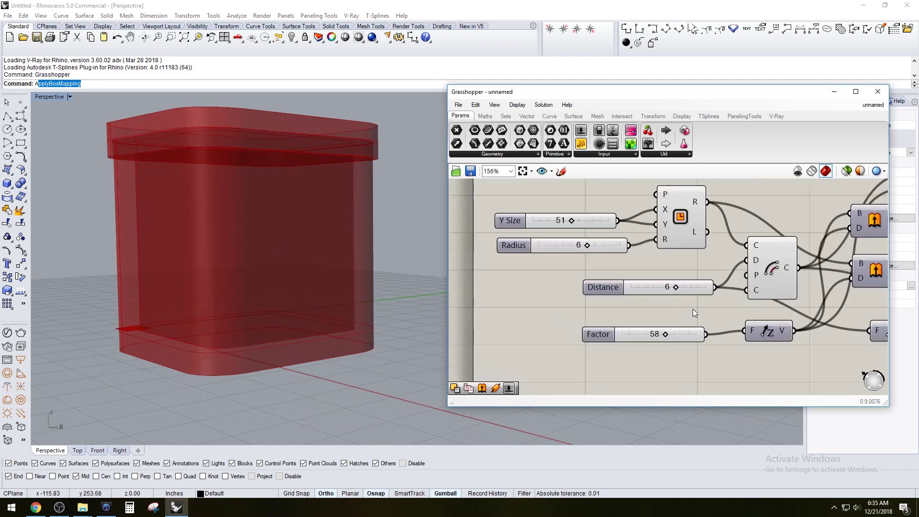
double_click(651, 291)
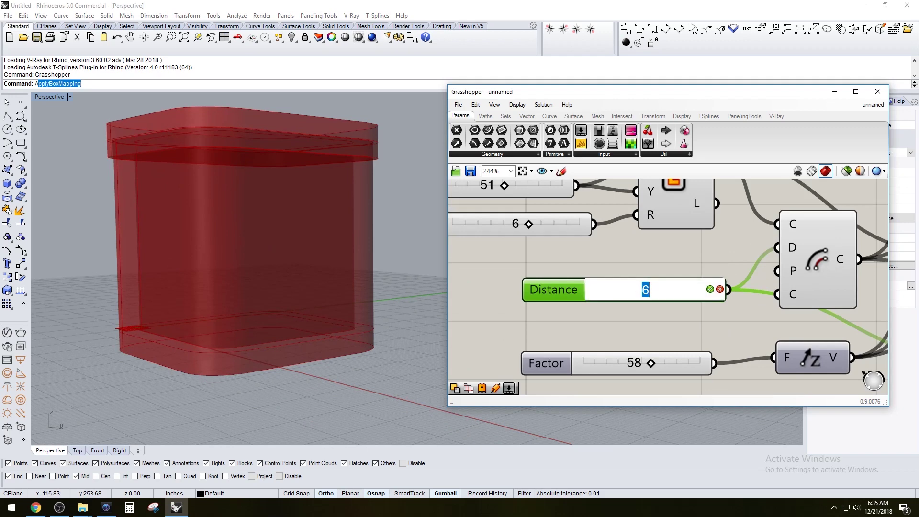
type("3")
key("Return")
Step: Set the Factor slider driving the lid top's extrusion to 4
scroll(616, 253, "down", 4)
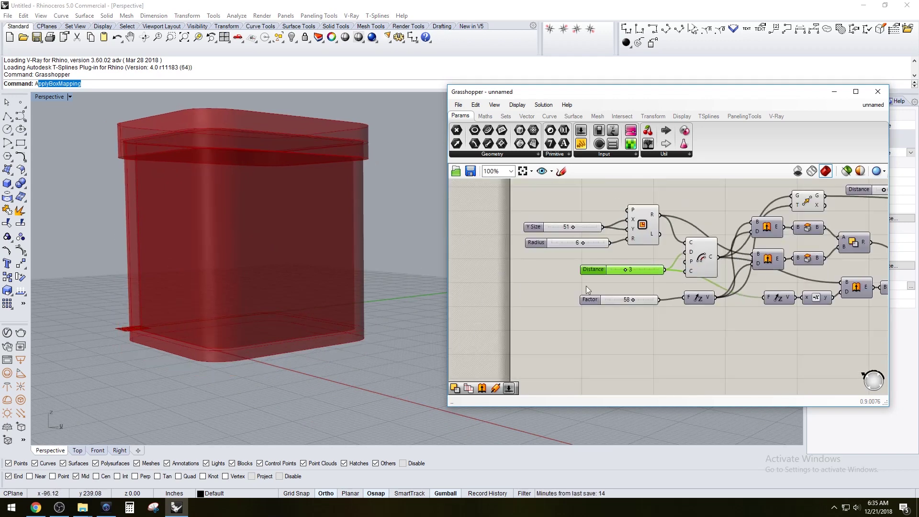
right_click_drag(736, 310, 563, 310)
right_click_drag(814, 299, 568, 322)
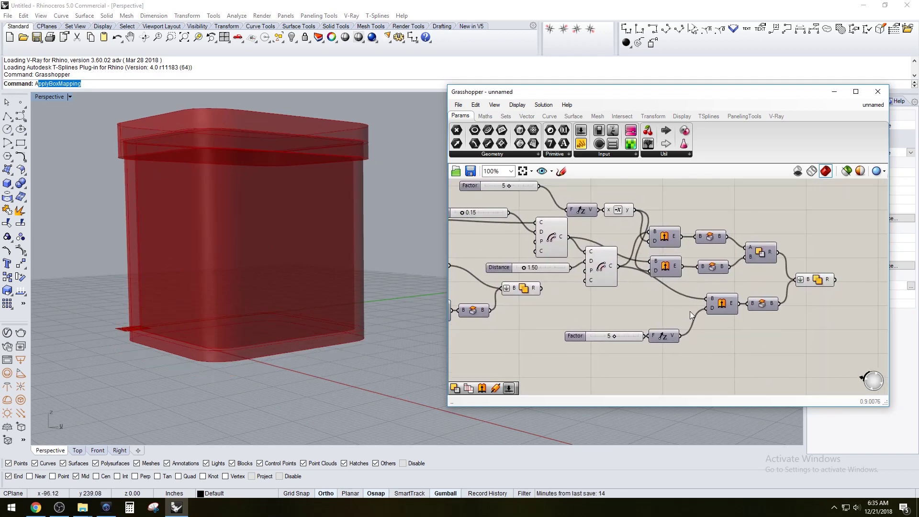
scroll(624, 337, "up", 3)
double_click(624, 331)
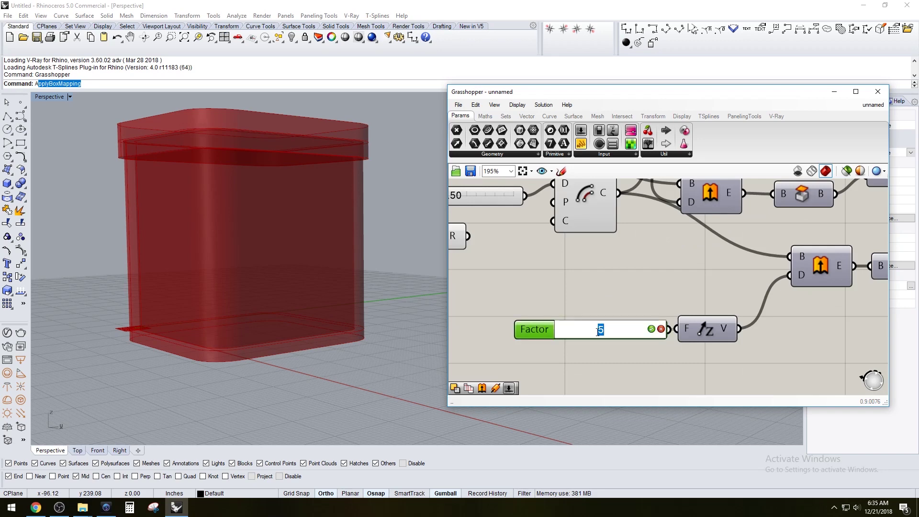
type("4")
key("Return")
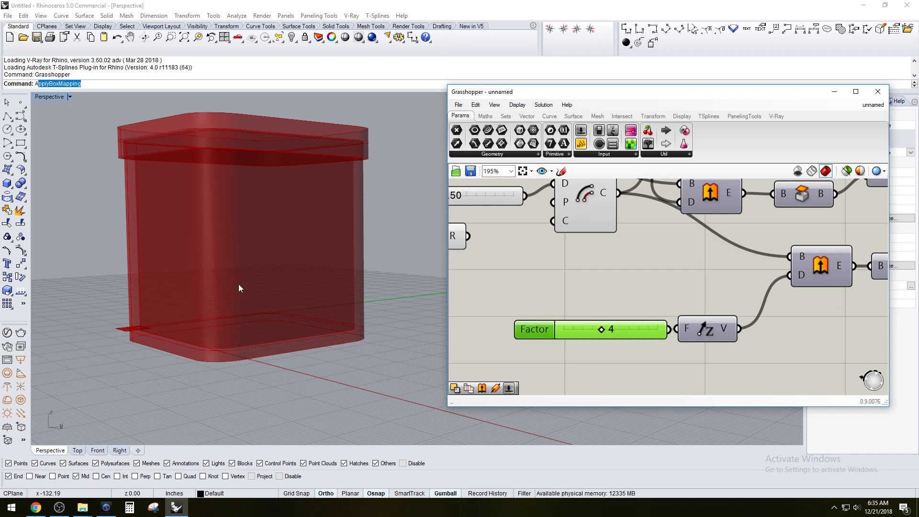
Step: Try 30 for the rounded rectangle's Y Size slider and settle on 40
right_click_drag(239, 283, 225, 332)
left_click(543, 288)
scroll(544, 289, "down", 4)
right_click_drag(544, 290, 692, 290)
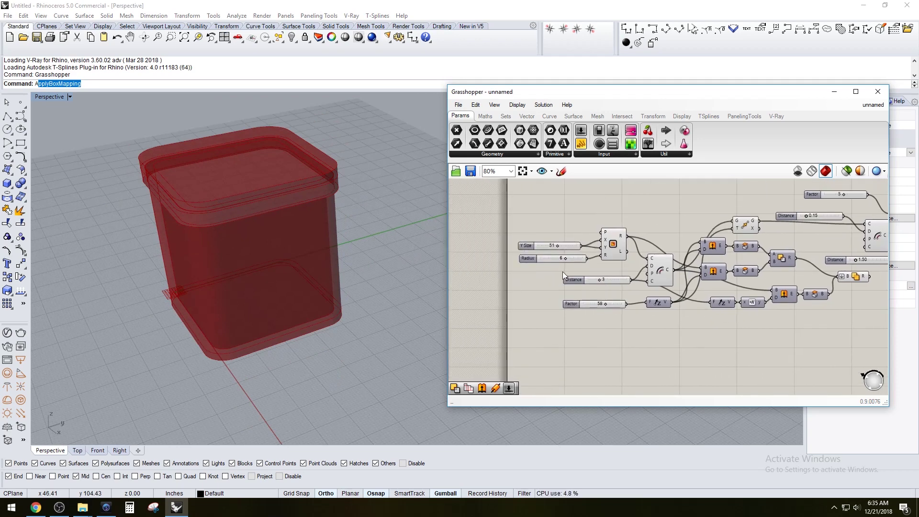
scroll(562, 271, "up", 4)
double_click(565, 232)
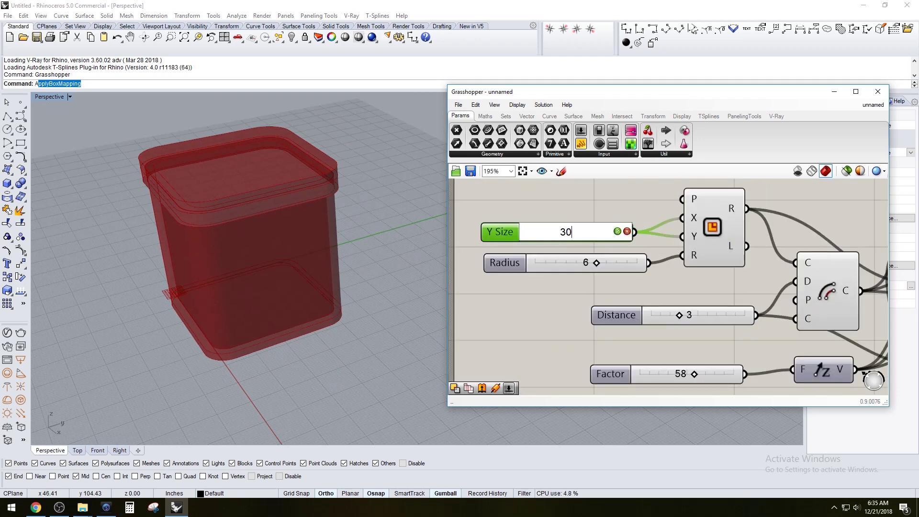
key("Return")
double_click(567, 233)
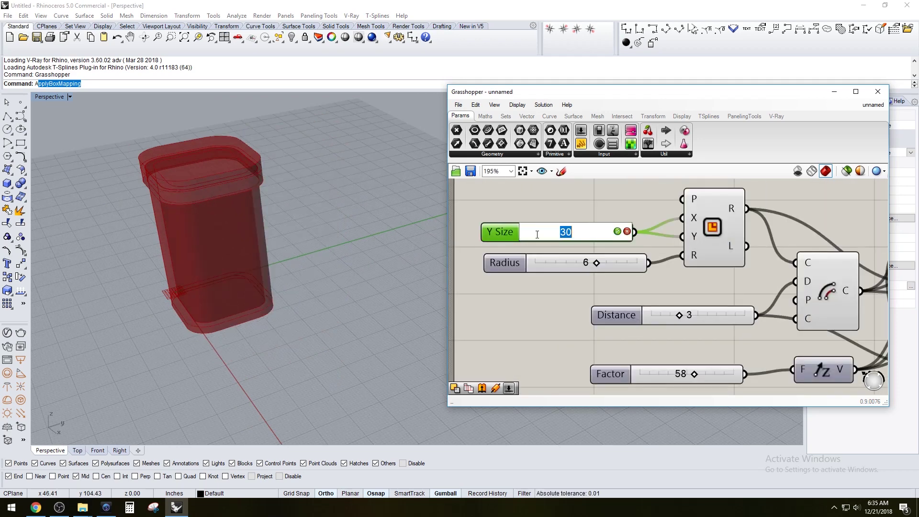
key("Return")
double_click(594, 262)
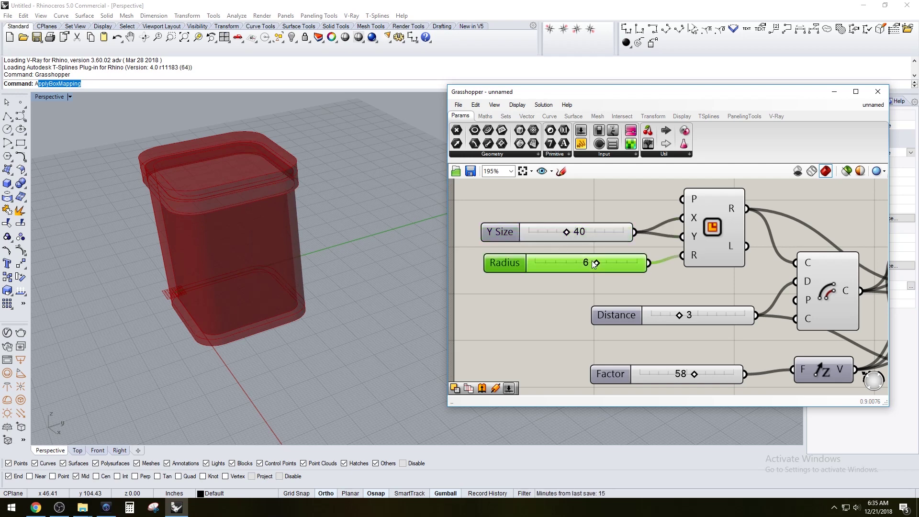
left_click(588, 215)
right_click_drag(581, 217, 572, 242)
scroll(606, 308, "down", 4)
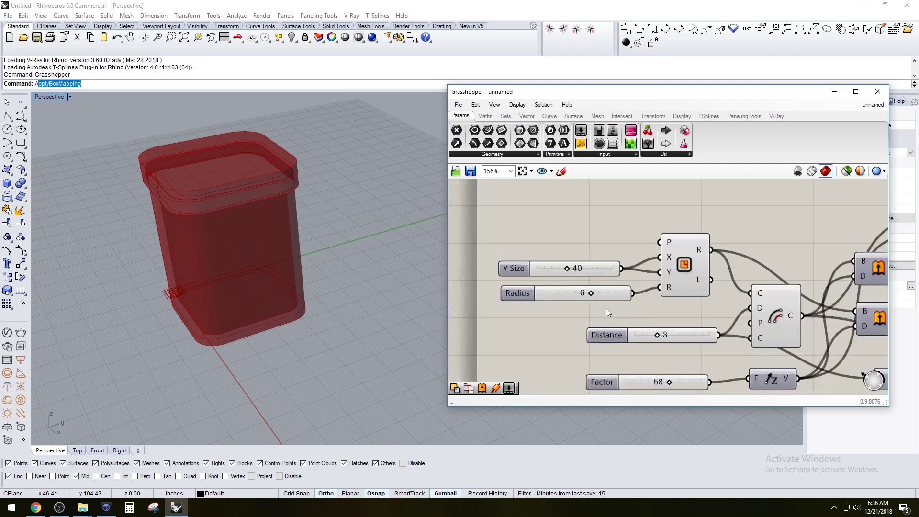
scroll(659, 256, "up", 1)
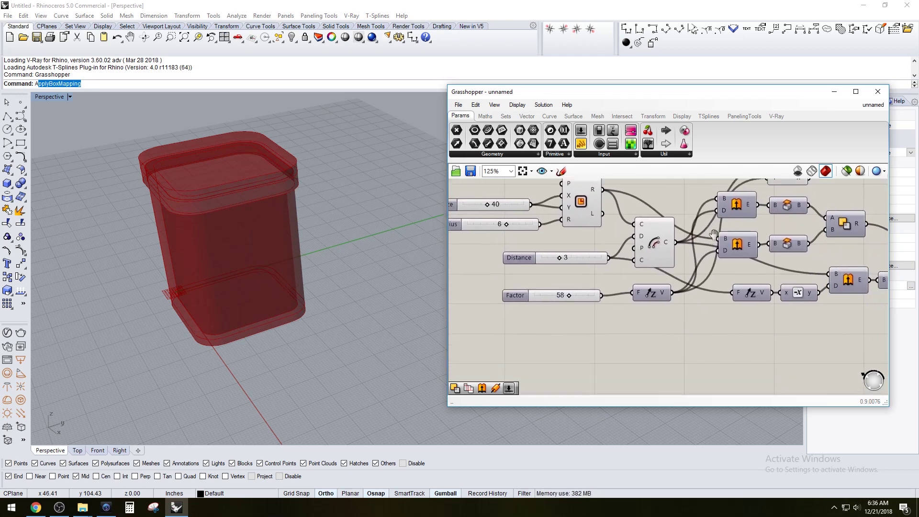
Step: Try 40 for the Factor slider that drives the container body's height and settle on 50
double_click(553, 289)
type("40")
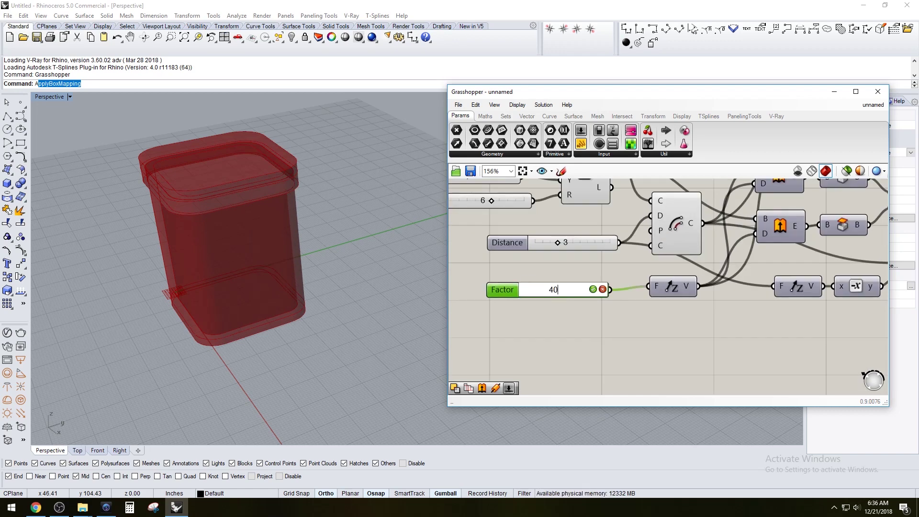
key("Return")
left_click(482, 330)
right_click_drag(261, 311, 244, 249)
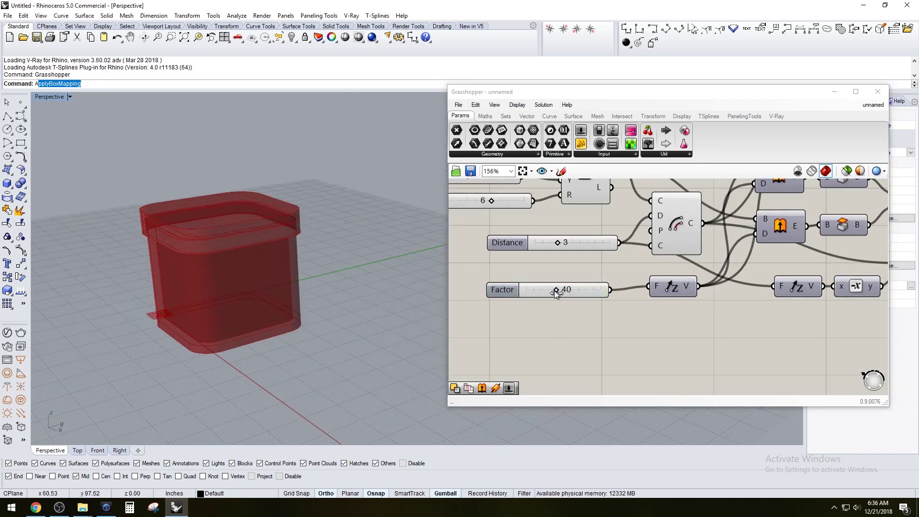
double_click(558, 287)
type("50")
key("Return")
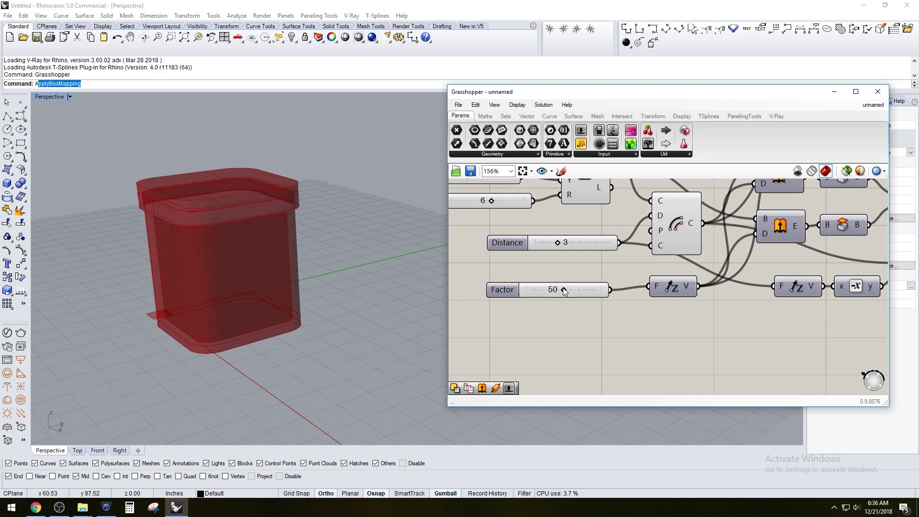
Step: Set the rounded rectangle's Radius slider to 5
scroll(636, 249, "up", 3)
scroll(636, 249, "down", 2)
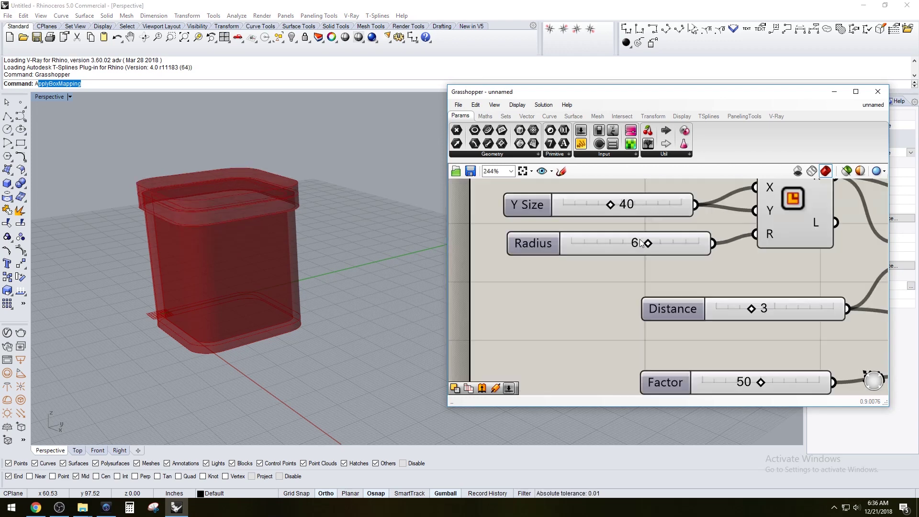
scroll(637, 246, "up", 3)
left_click(638, 245)
double_click(638, 245)
key("Return")
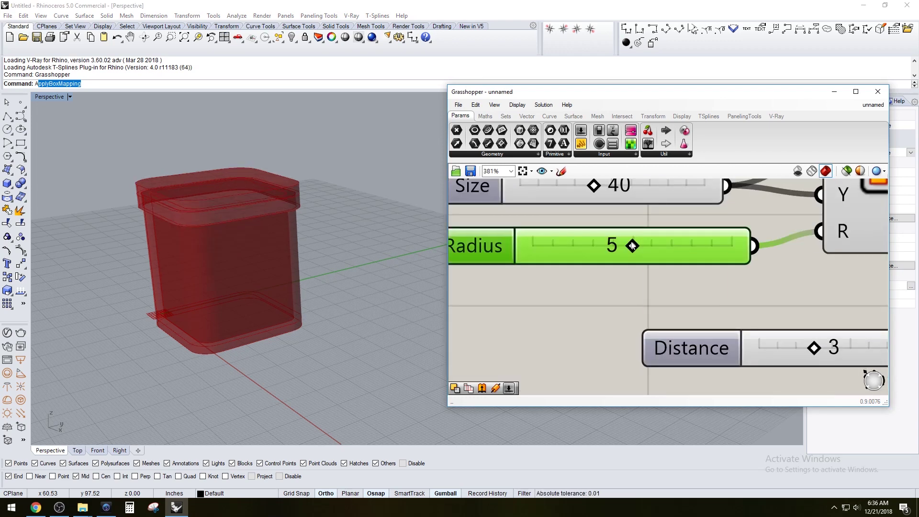
right_click_drag(348, 267, 410, 293)
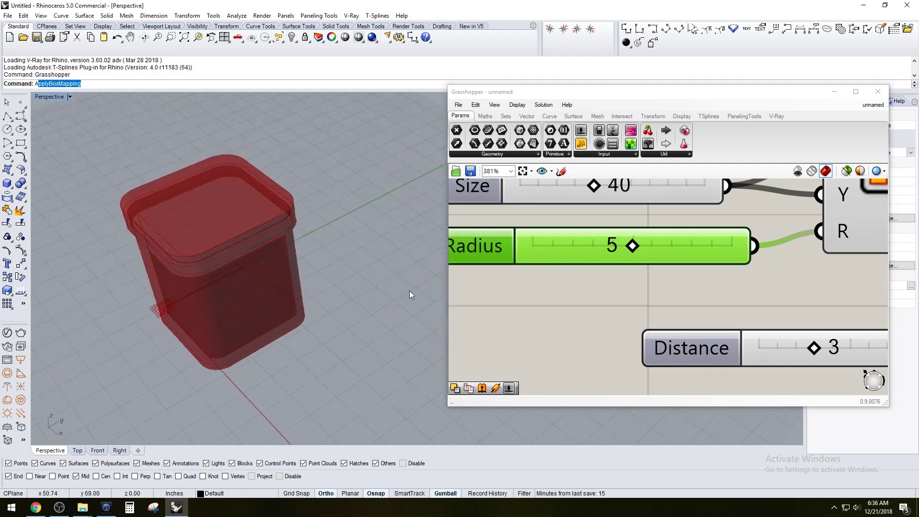
double_click(616, 252)
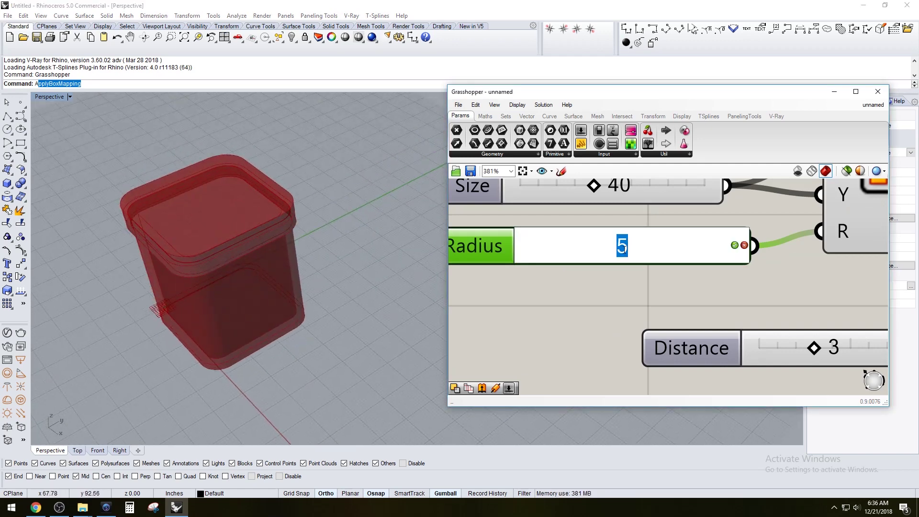
key("Return")
right_click_drag(190, 201, 210, 168)
Step: Add a Group component near the lid's union at the end of the definition and flatten its input
left_click(574, 303)
scroll(517, 304, "down", 5)
right_click_drag(320, 312, 349, 288)
right_click_drag(732, 282, 607, 276)
right_click_drag(833, 288, 507, 277)
right_click_drag(875, 285, 662, 281)
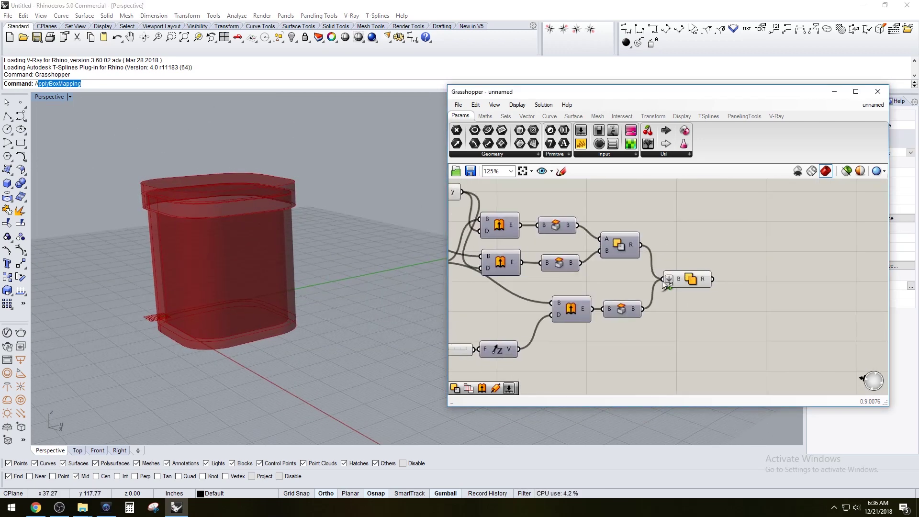
left_click(691, 276)
scroll(705, 249, "down", 3)
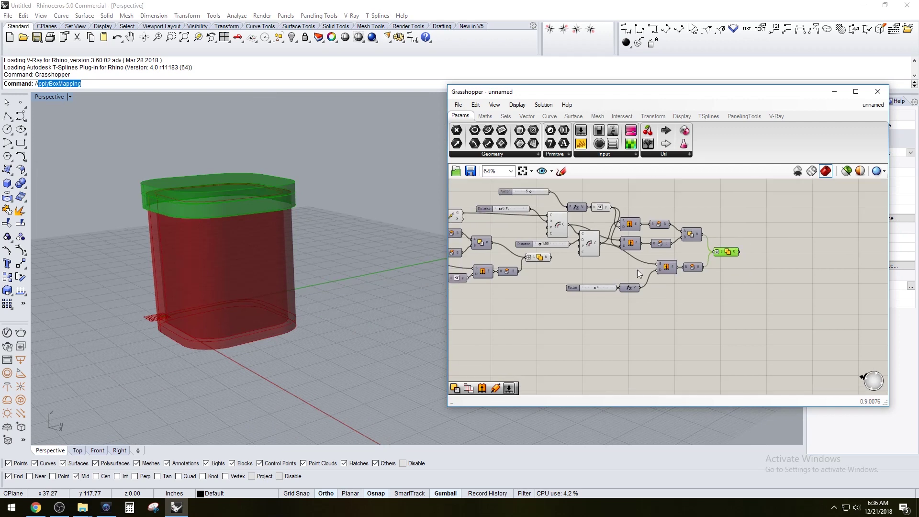
double_click(749, 302)
type("GROU")
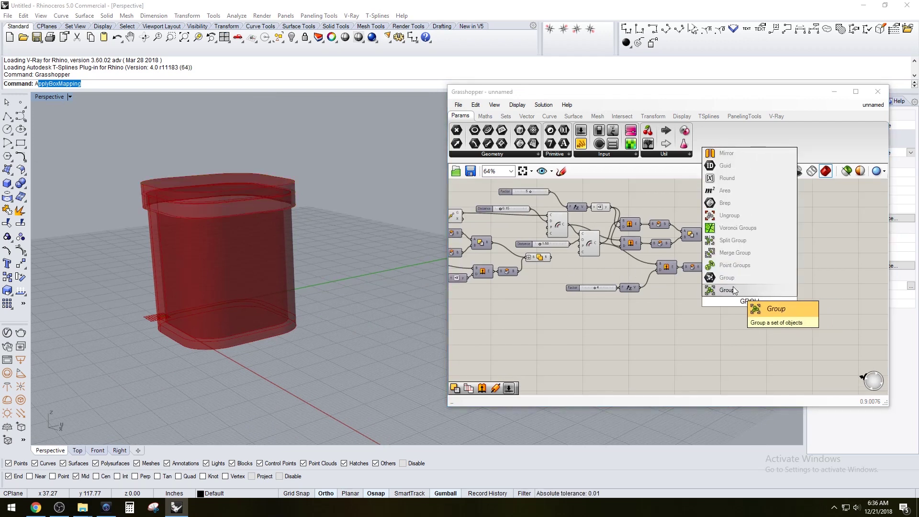
left_click(734, 287)
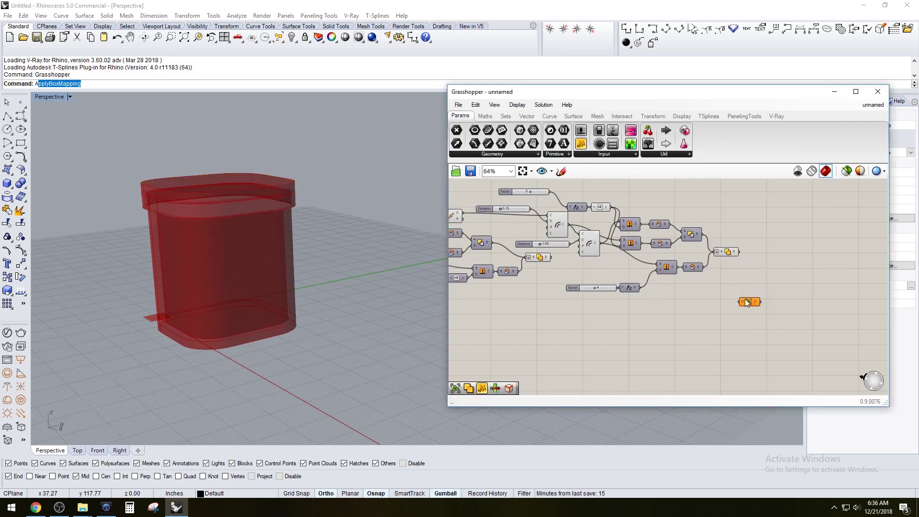
right_click(745, 304)
left_click(770, 355)
Step: Feed the container body's union and the lid's union into the Group component and turn off its preview
left_click_drag(750, 305, 749, 229)
left_click_drag(552, 257, 750, 229)
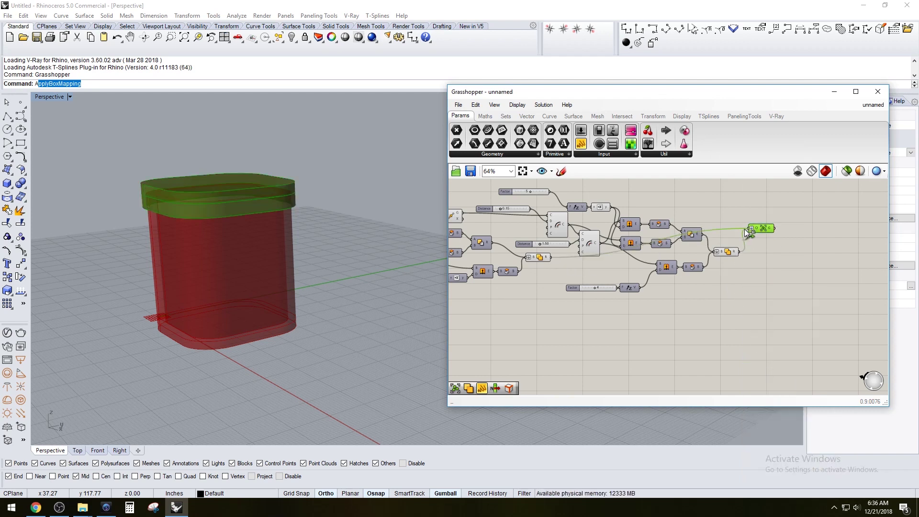
middle_click(776, 232)
left_click(806, 202)
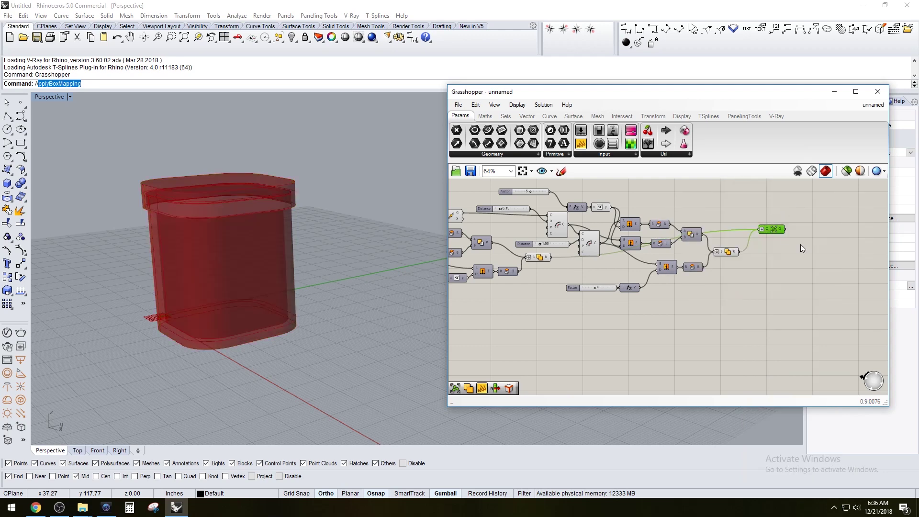
left_click_drag(801, 267, 773, 226)
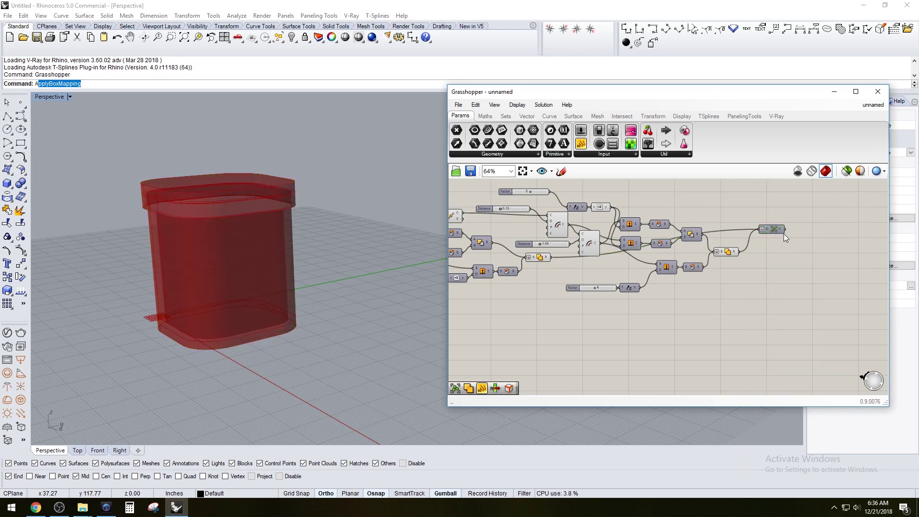
Step: Examine which geometry the lid's union and the container body's union produce by highlighting each in the viewport
scroll(778, 231, "up", 3)
left_click(779, 256)
left_click(700, 263)
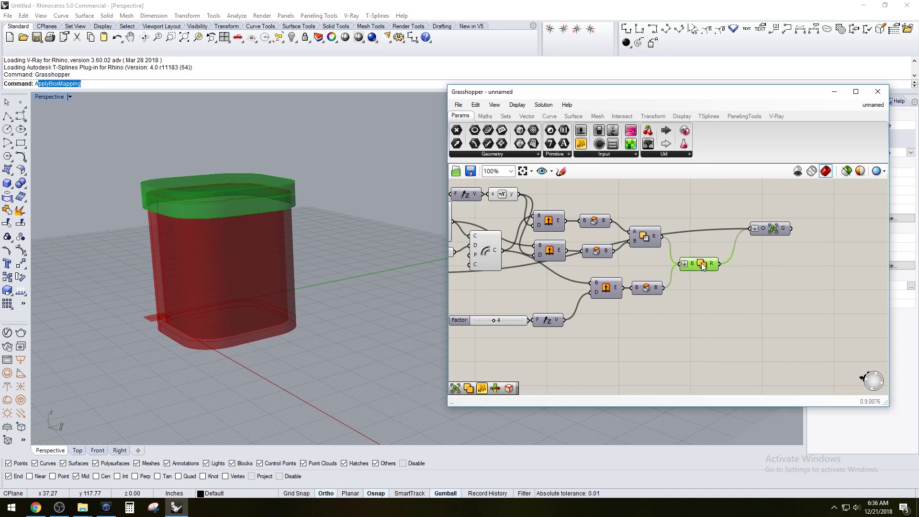
right_click_drag(569, 267, 696, 273)
scroll(696, 273, "down", 2)
left_click(589, 273)
right_click_drag(849, 264, 739, 276)
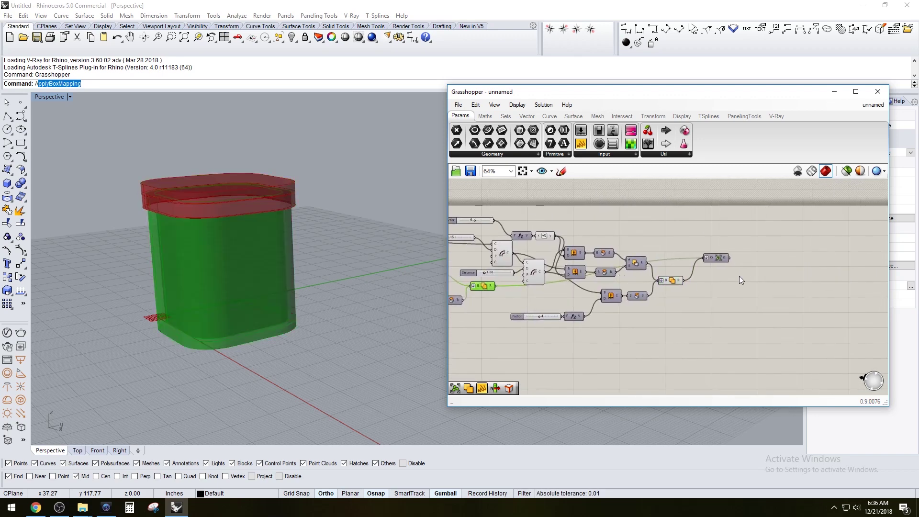
left_click(739, 275)
Step: Bake the Group component's output into the Rhino model
scroll(735, 271, "up", 3)
left_click_drag(736, 274, 710, 225)
middle_click(717, 233)
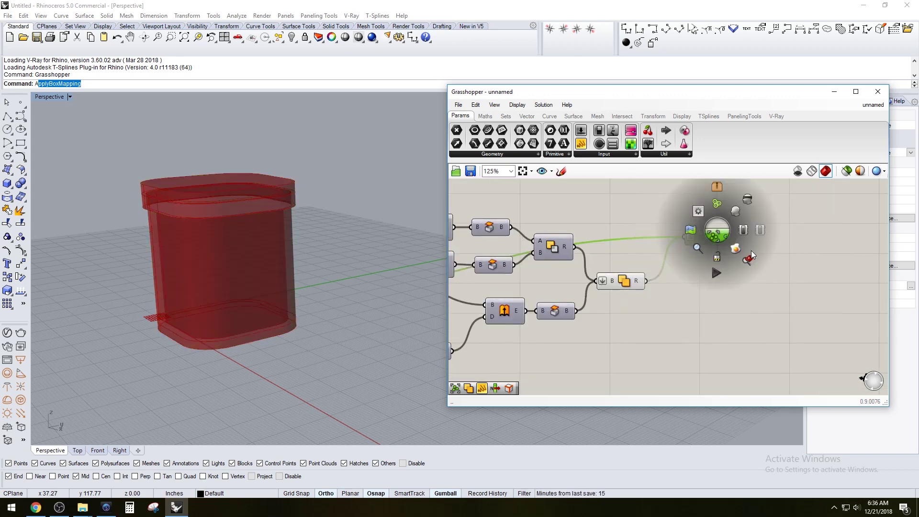
left_click(736, 249)
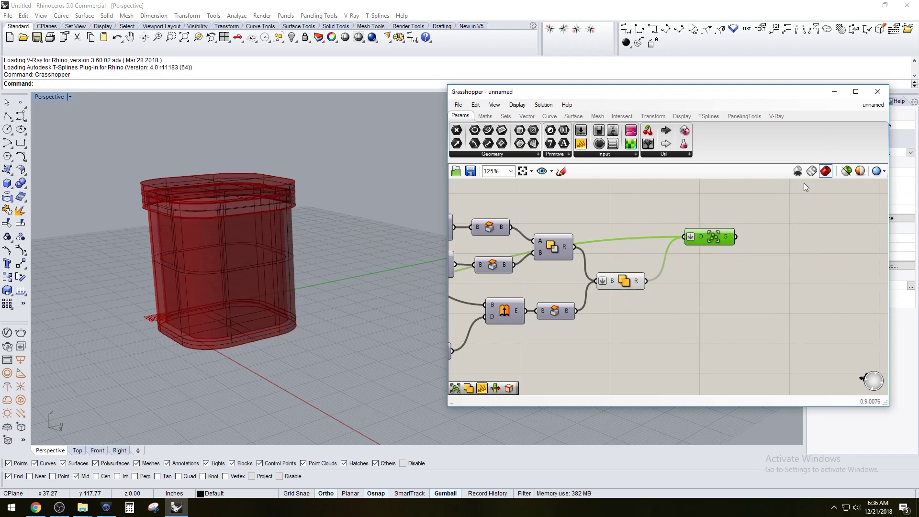
left_click(813, 258)
right_click_drag(335, 247, 259, 239)
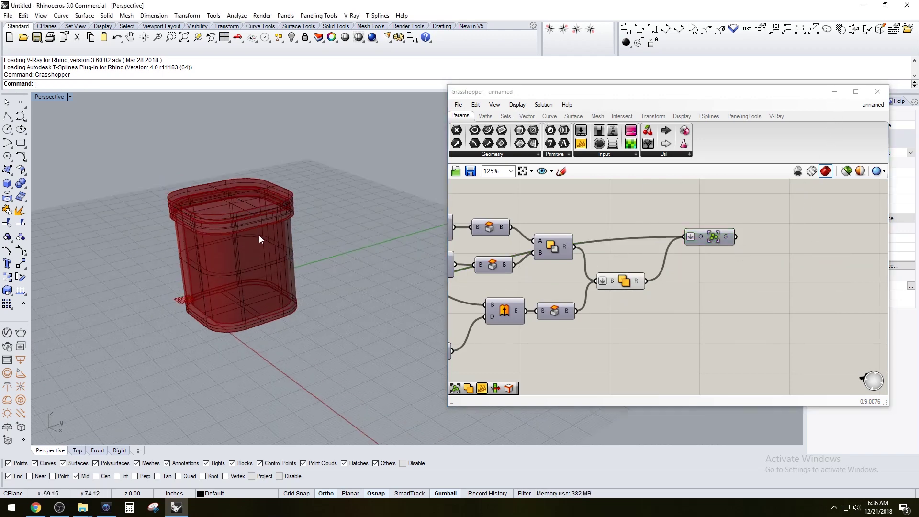
Step: Check the baked container and lid with the Grasshopper preview hidden, select them, and restore the shaded preview
left_click(798, 171)
scroll(232, 222, "up", 3)
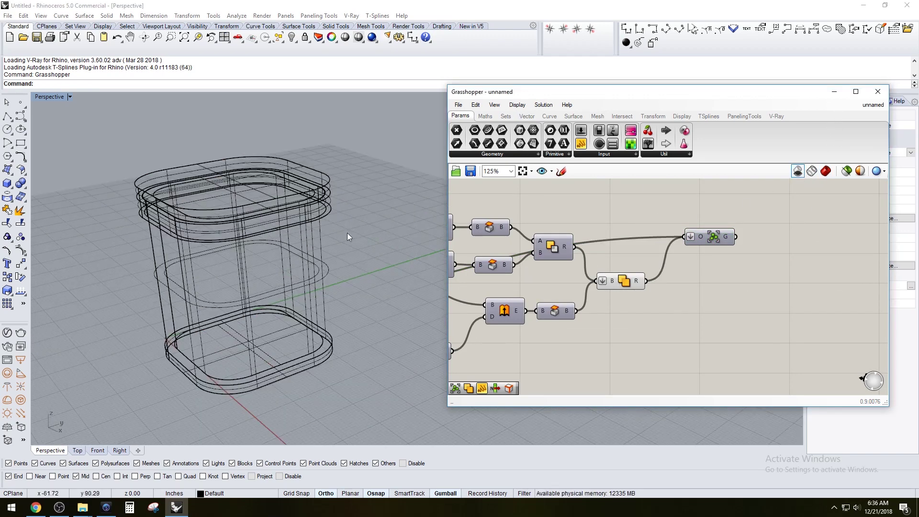
left_click(252, 237)
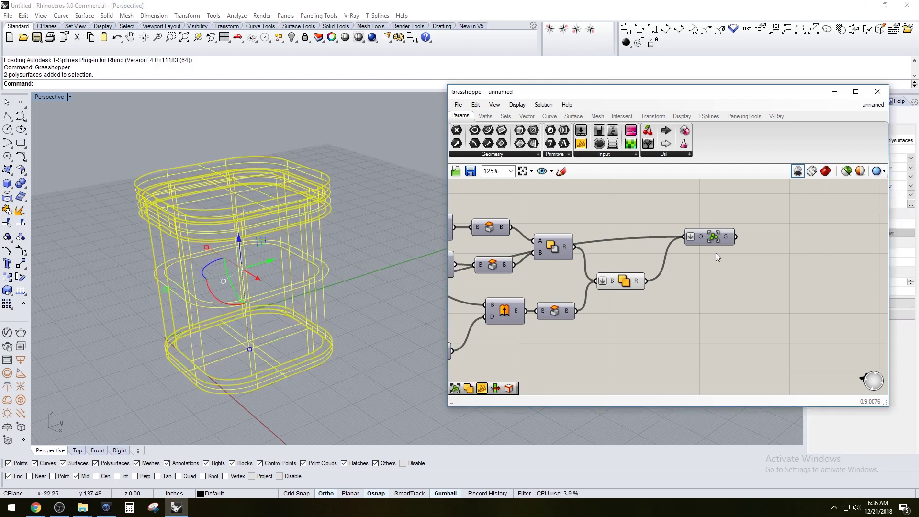
left_click(825, 172)
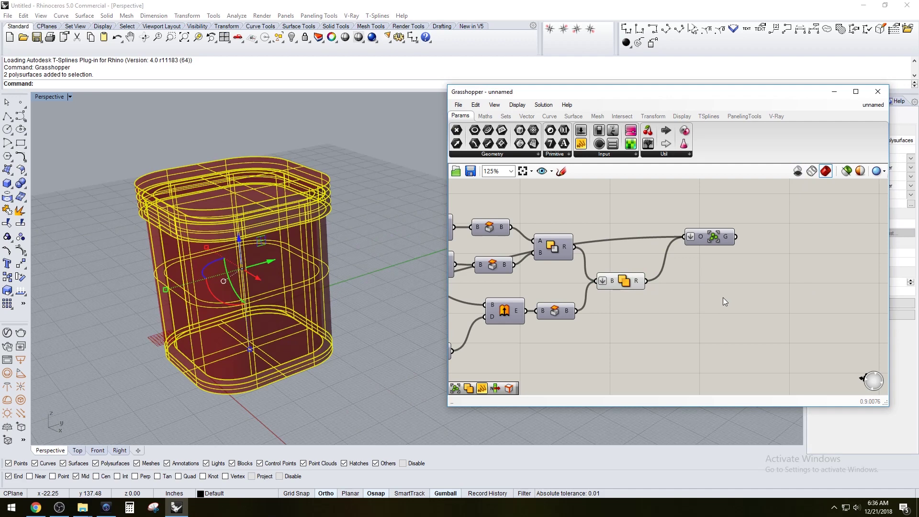
Step: Save the definition as RECTANGLE-CTNR_V2 in the 3D-PRINTING folder
left_click(457, 105)
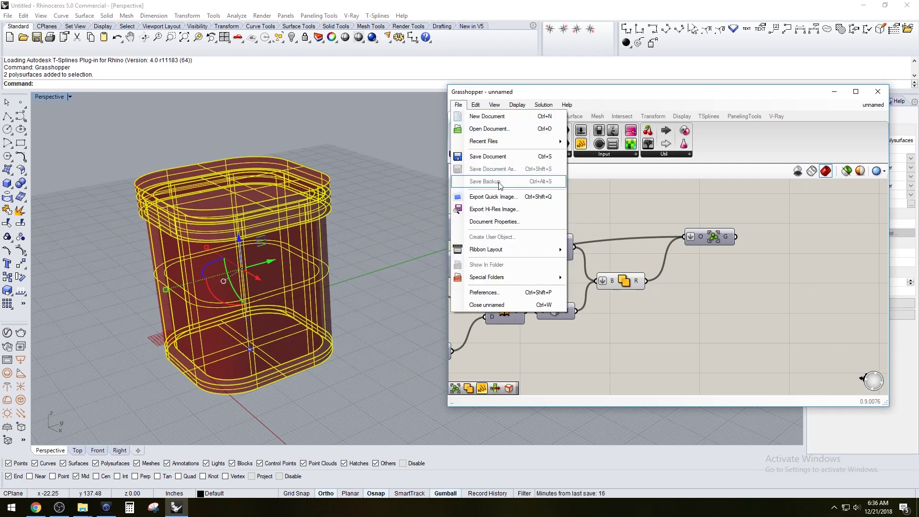
left_click(479, 157)
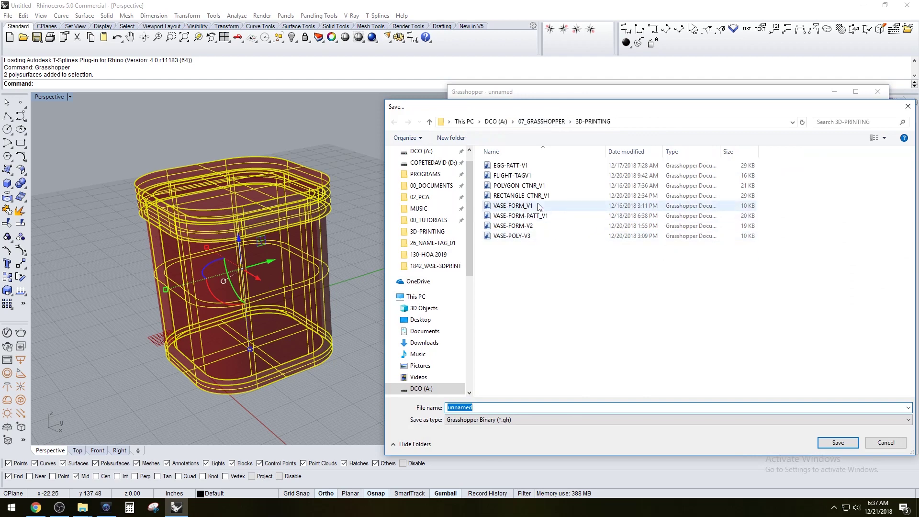
left_click(522, 195)
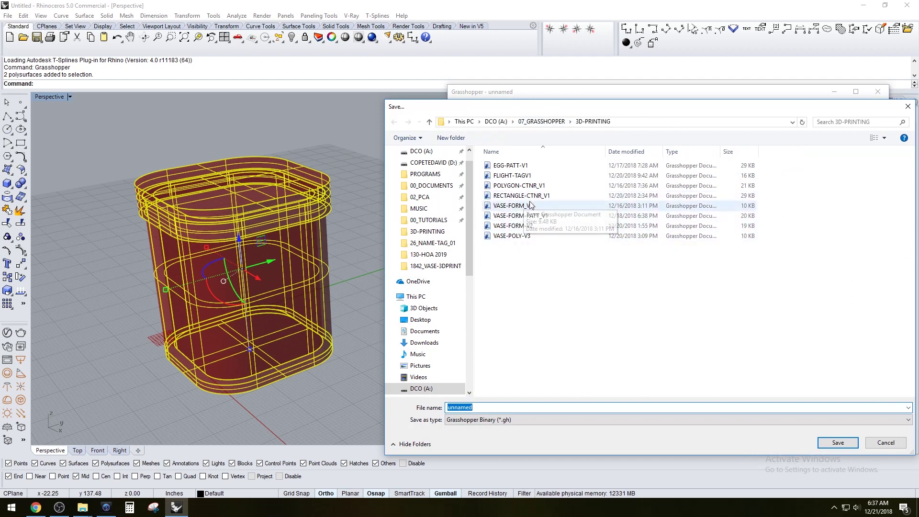
left_click(531, 409)
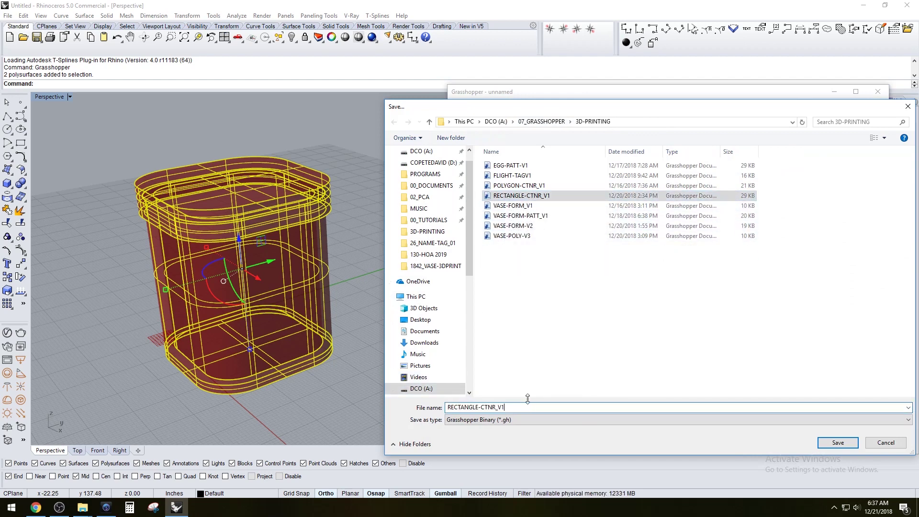
key("BackSpace")
type("2")
key("Return")
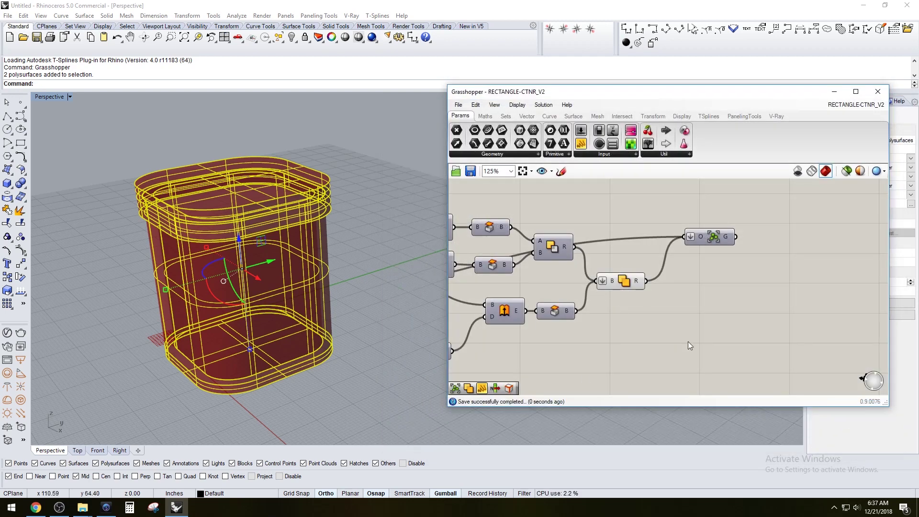
Step: Hide the Grasshopper preview, minimize its window, and set Rhino's Perspective viewport to Shaded display
scroll(642, 331, "down", 5)
left_click(798, 171)
left_click(834, 92)
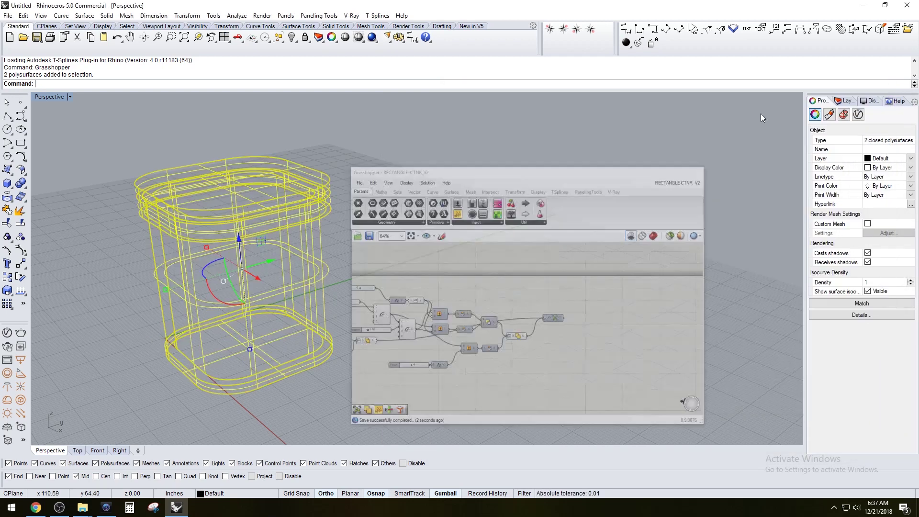
left_click(211, 154)
left_click(50, 97)
left_click(57, 131)
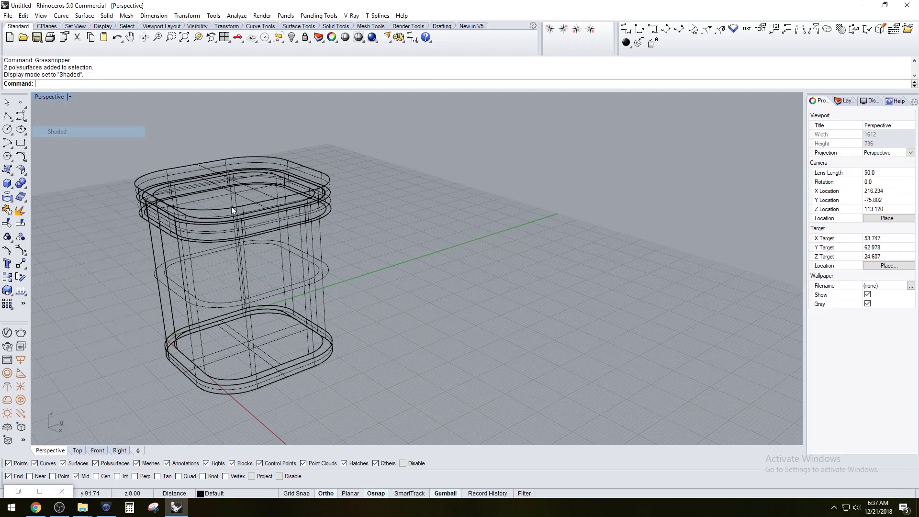
mouse_move(232, 211)
right_mouse_down()
mouse_move(351, 257)
mouse_move(433, 266)
mouse_move(396, 302)
right_mouse_up()
Step: Duplicate the baked container and lid along the Y axis so the copy stands beside the original
left_click(359, 249)
scroll(360, 248, "down", 5)
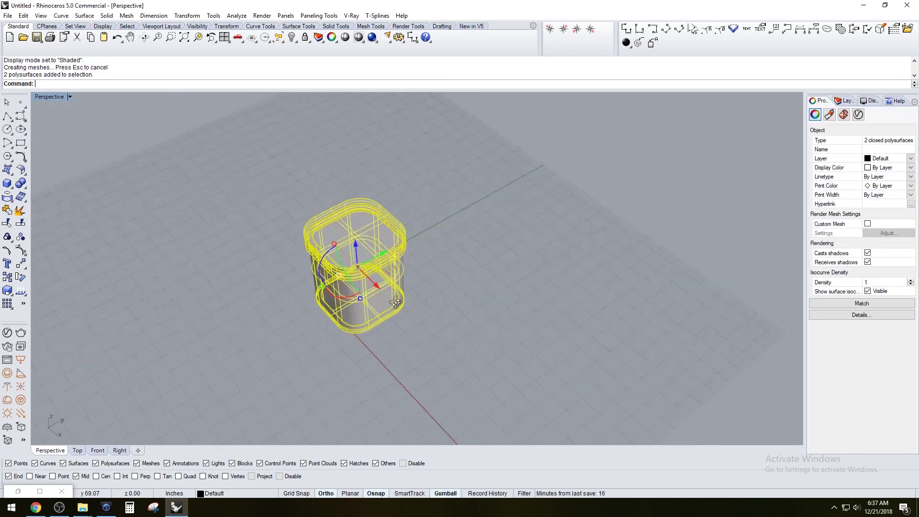
mouse_move(385, 249)
left_mouse_down()
mouse_move(478, 251)
mouse_move(637, 234)
left_mouse_up()
key("Escape")
key("ctrl+a")
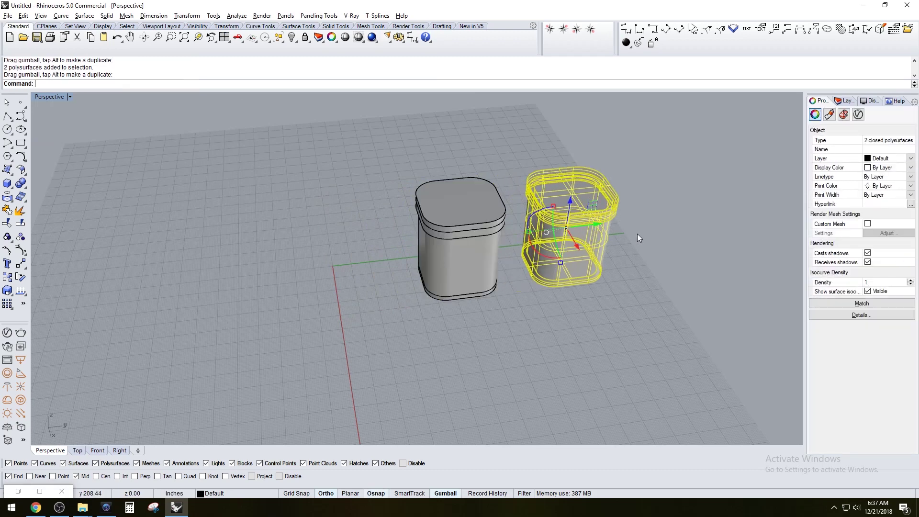
left_click(637, 233)
scroll(597, 220, "up", 5)
Step: On Layer 01, draw a straight polyline about 90 in long in the Y direction across the copied container and adjust its position
left_click(845, 100)
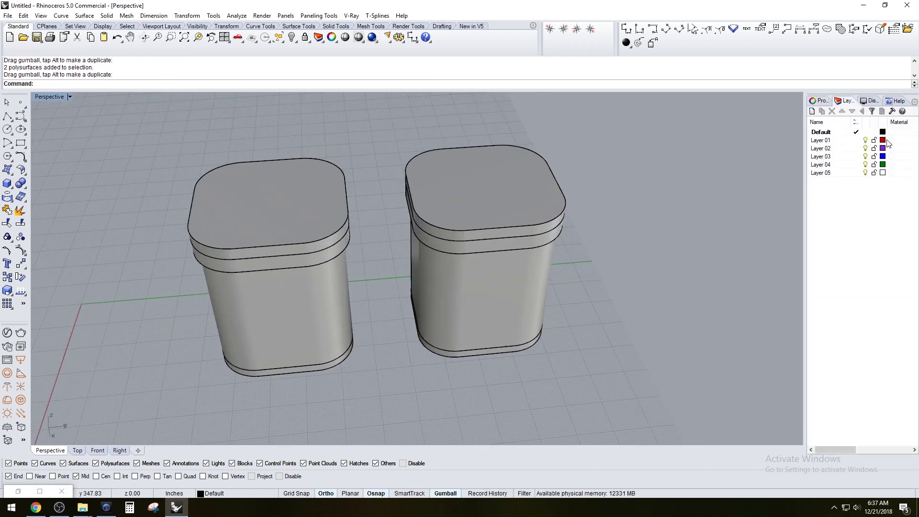
left_click(856, 140)
left_click(6, 116)
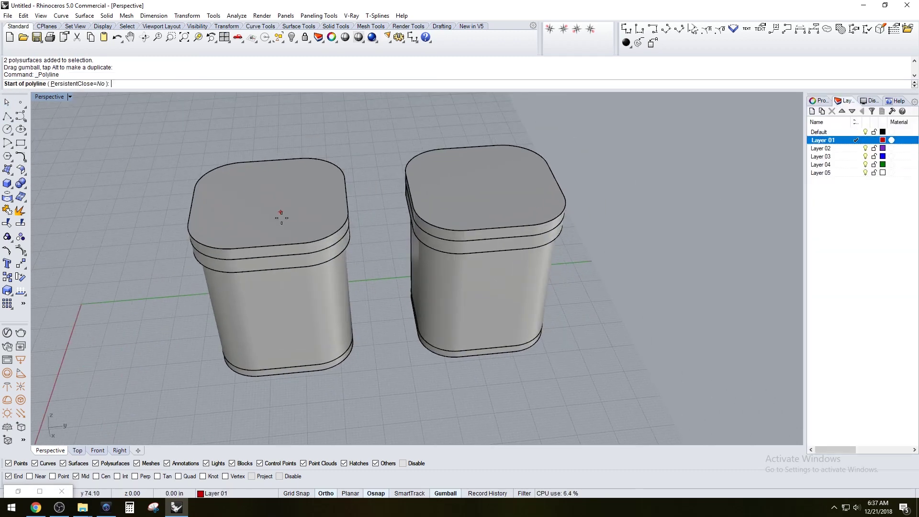
left_click(378, 293)
key("F8")
left_click(622, 275)
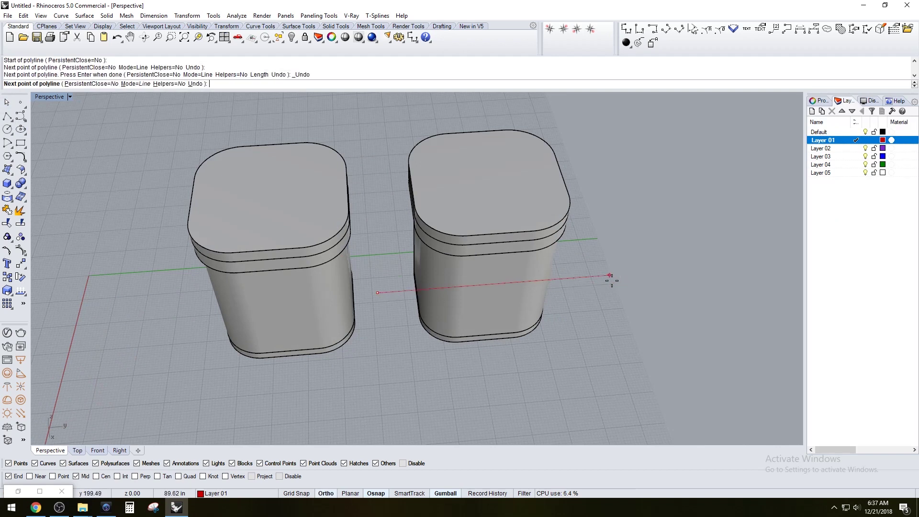
key("Return")
left_click(548, 280)
left_click_drag(504, 268, 549, 307)
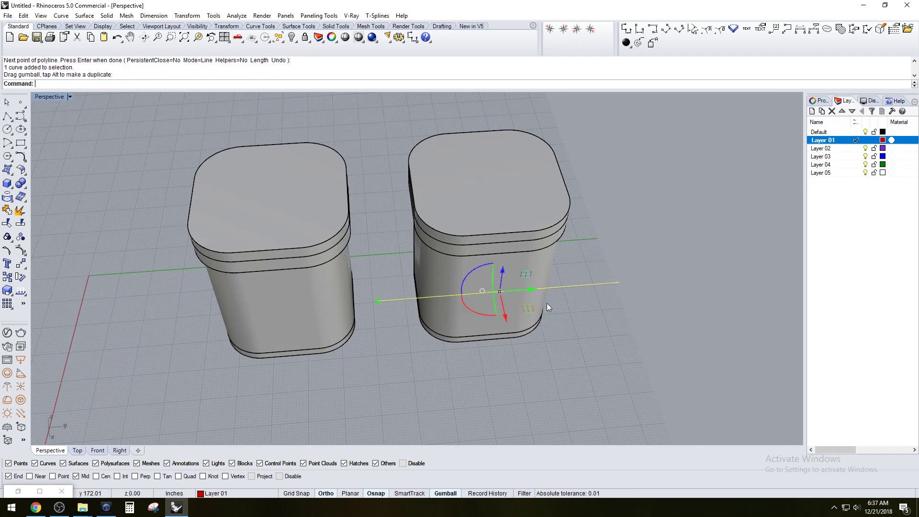
Step: Project the line onto the copied container and lid and examine the resulting section curves around the lid joint
type("Project")
key("Return")
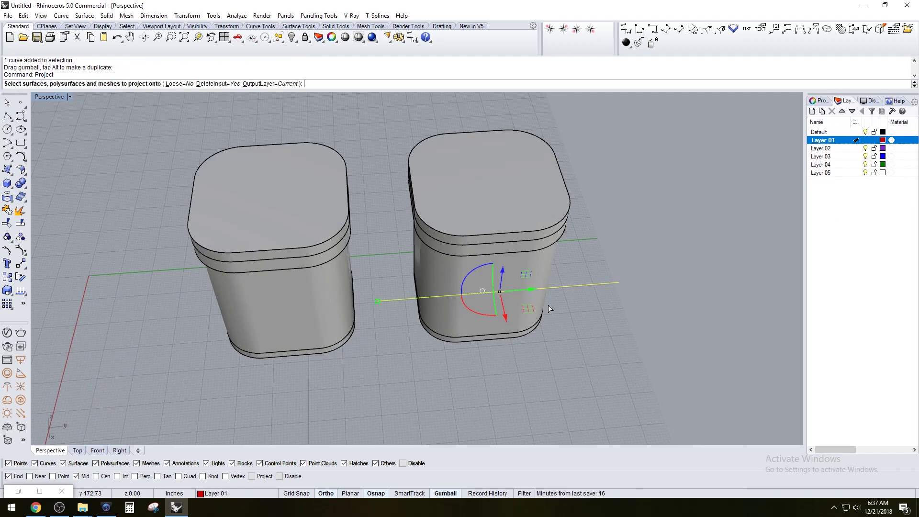
left_click(561, 246)
key("Return")
scroll(409, 220, "up", 5)
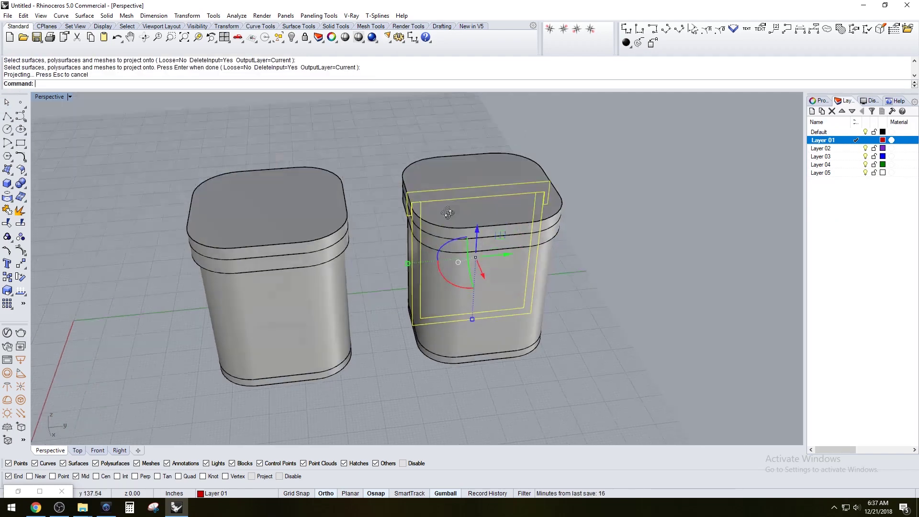
scroll(409, 221, "up", 5)
mouse_move(409, 221)
right_mouse_down()
mouse_move(432, 215)
mouse_move(399, 215)
right_mouse_up()
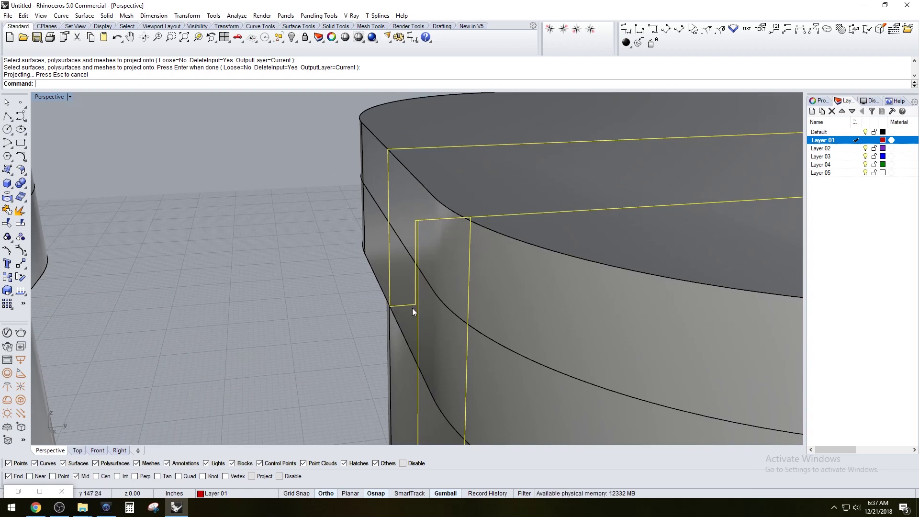
scroll(413, 257, "down", 10)
right_click_drag(432, 264, 486, 287)
scroll(580, 238, "down", 2)
scroll(435, 256, "up", 4)
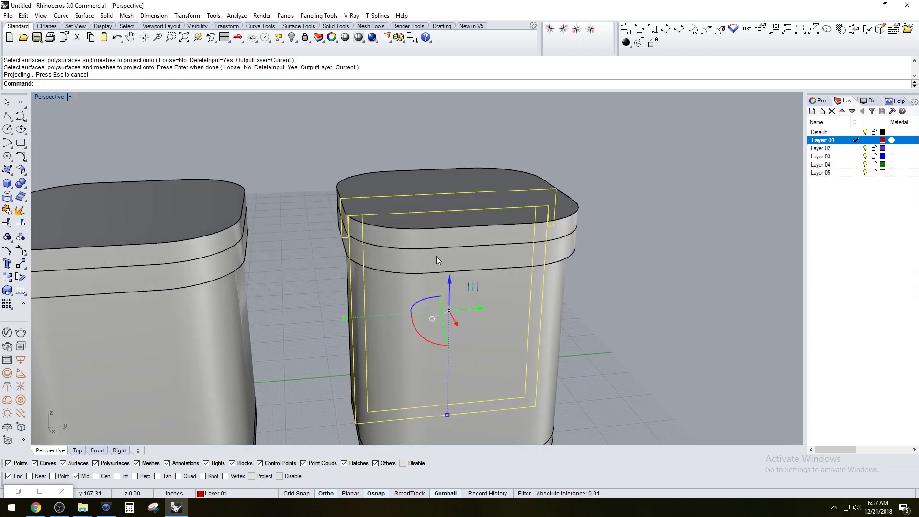
scroll(436, 257, "down", 2)
Step: Delete all projected section curves from the copied container and its lid
left_click(584, 221)
left_click(378, 207)
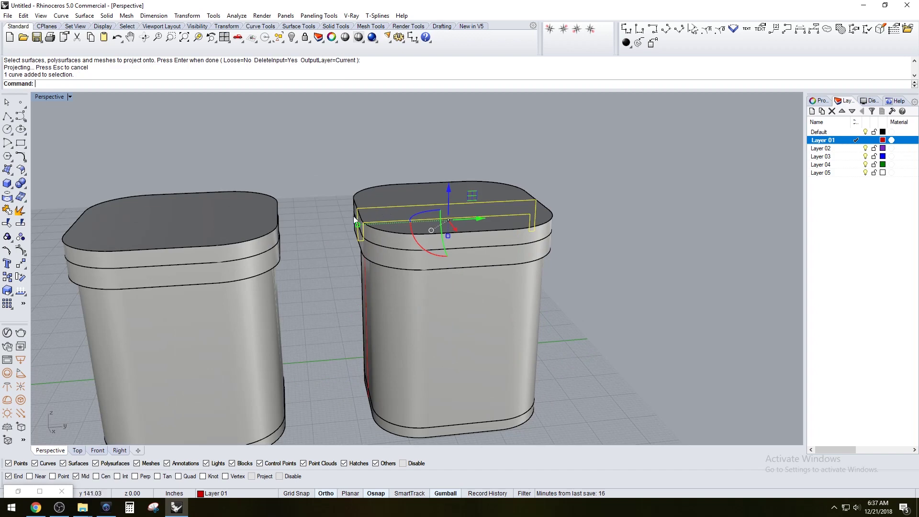
left_click(363, 274)
left_click(388, 300)
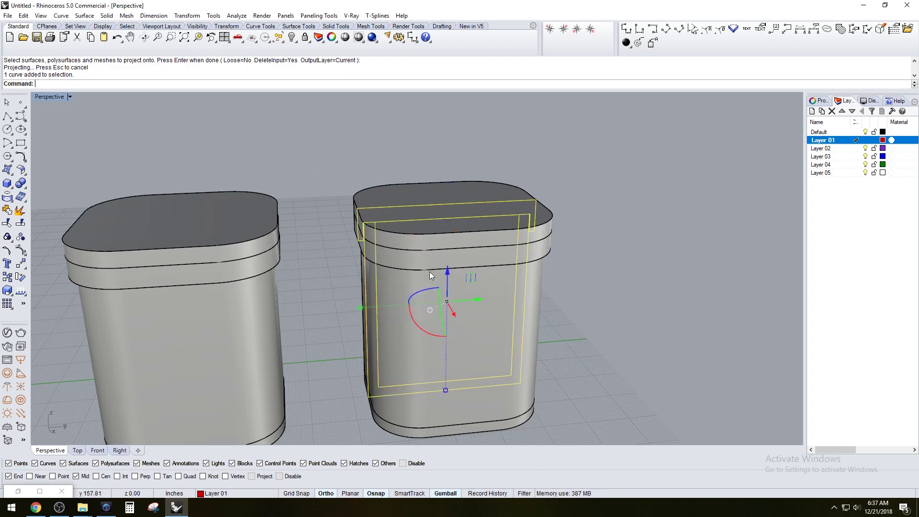
key("Delete")
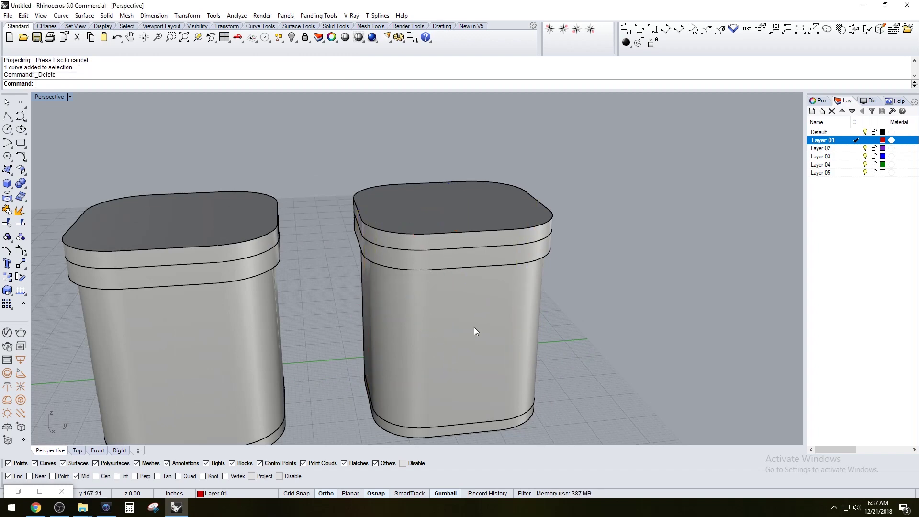
Step: Duplicate the second container and lid along the Y axis, ungroup the new copy and select its lid
scroll(474, 326, "down", 5)
left_click(477, 303)
left_click_drag(488, 315, 582, 302)
key("alt")
scroll(581, 301, "up", 6)
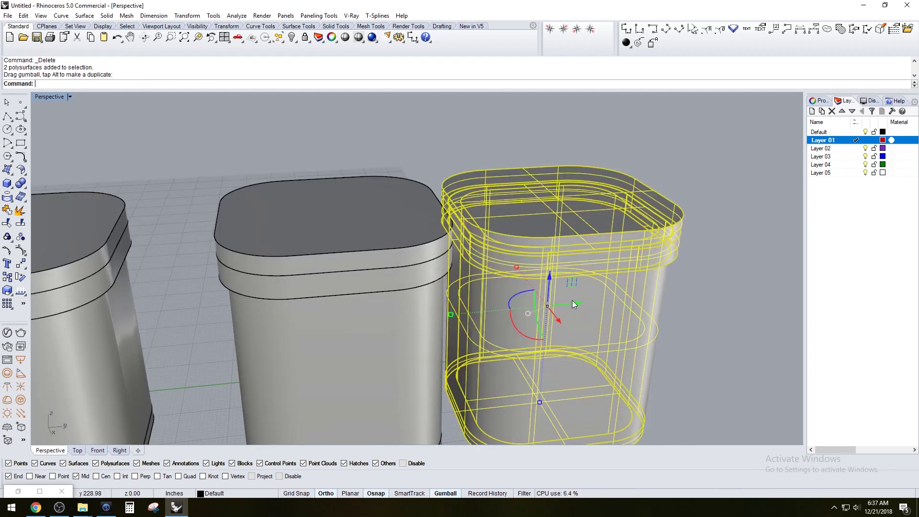
key("ctrl+shift+g")
left_click(523, 268)
right_click_drag(548, 256, 514, 190)
type("rotate")
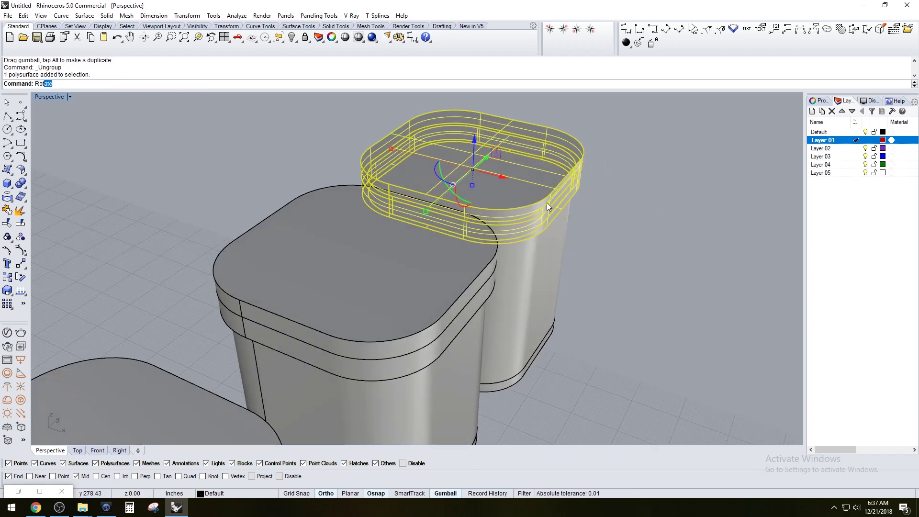
key("Return")
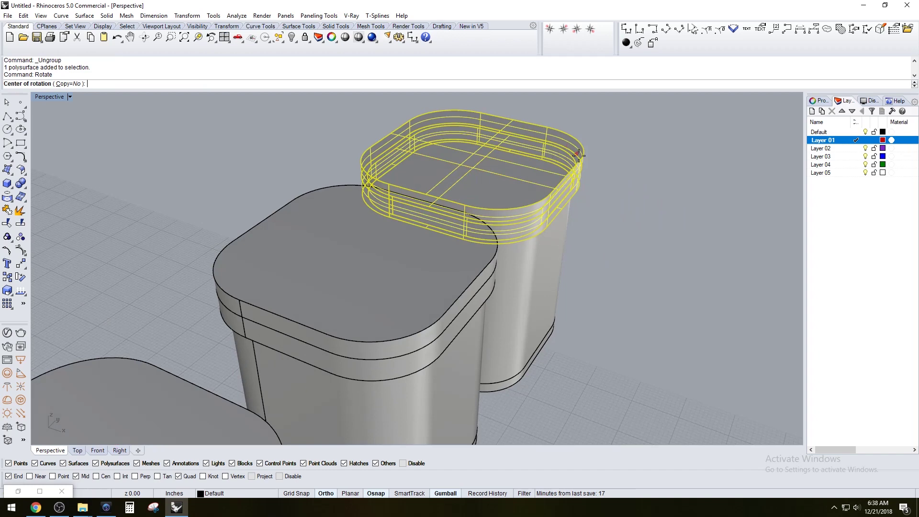
left_click(564, 201)
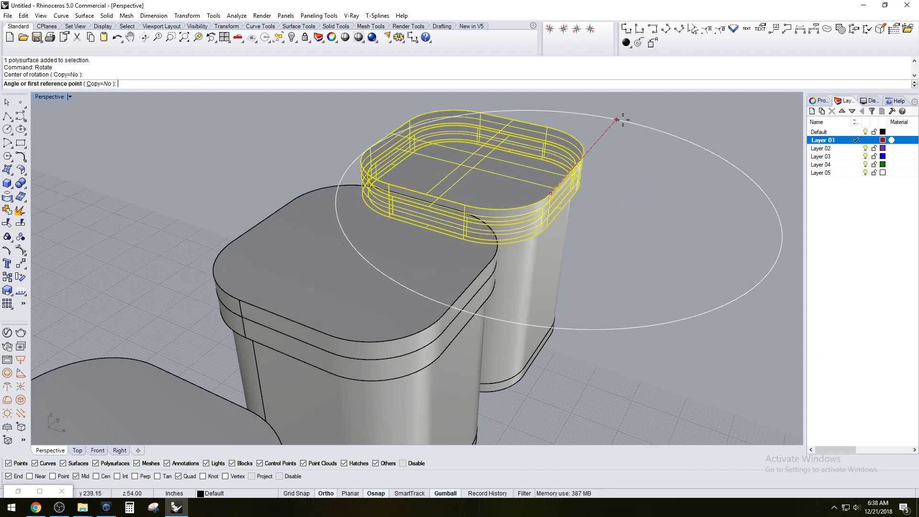
left_click(623, 112)
key("Escape")
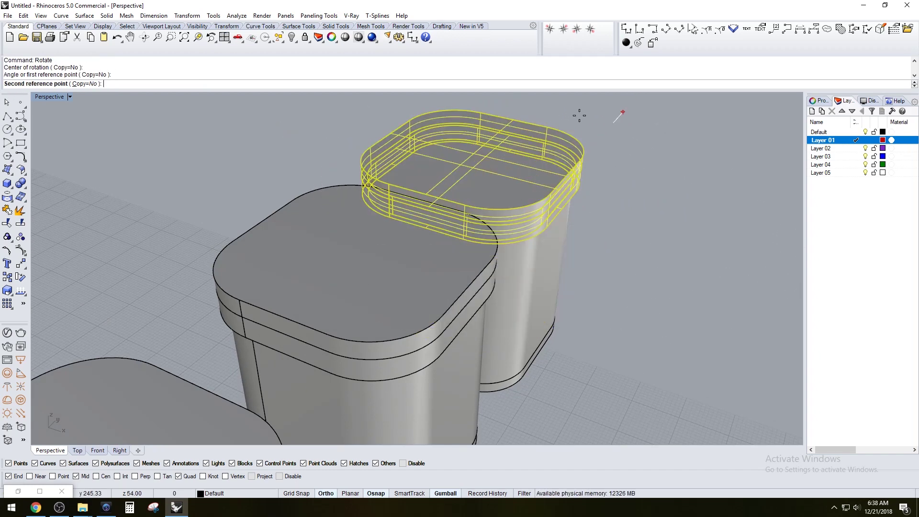
Step: Flip the third container's lid upside down beside the container with Rotate3D, using an axis along the lid's edge
type("Rotate3D")
key("Return")
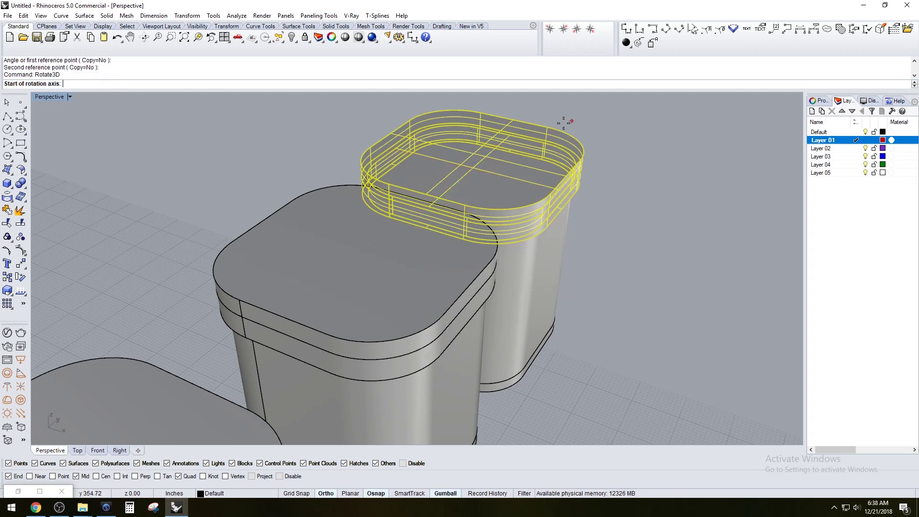
left_click(550, 193)
left_click(615, 121)
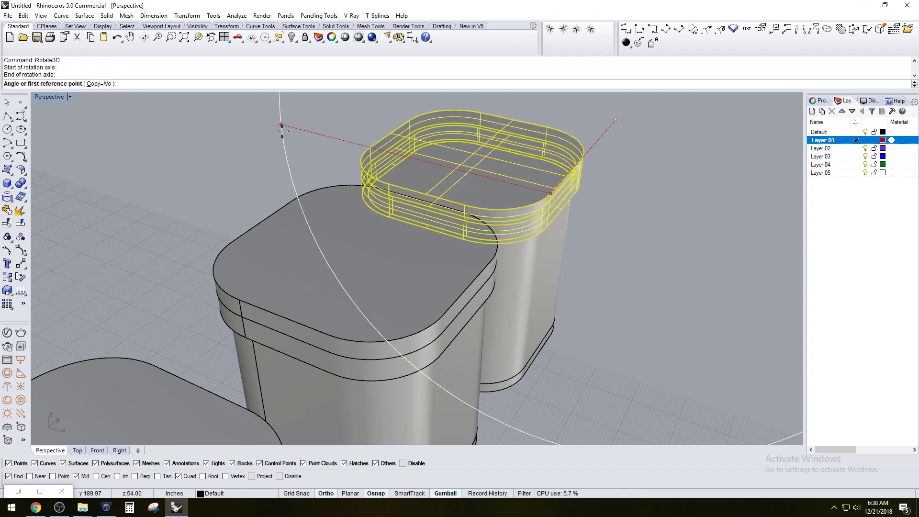
left_click(281, 128)
left_click(639, 219)
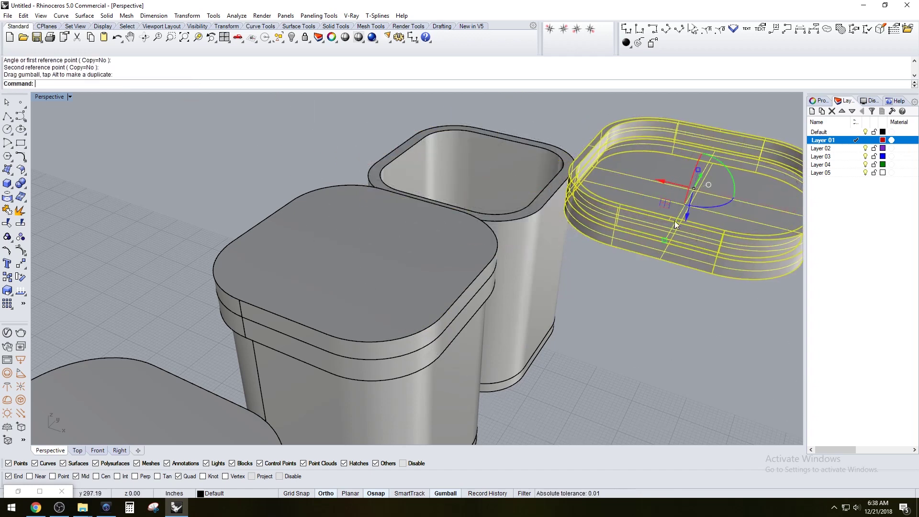
Step: Move the flipped lid vertically down to the level of the container's base
type("M")
key("Return")
type("V")
key("Return")
left_click(609, 246)
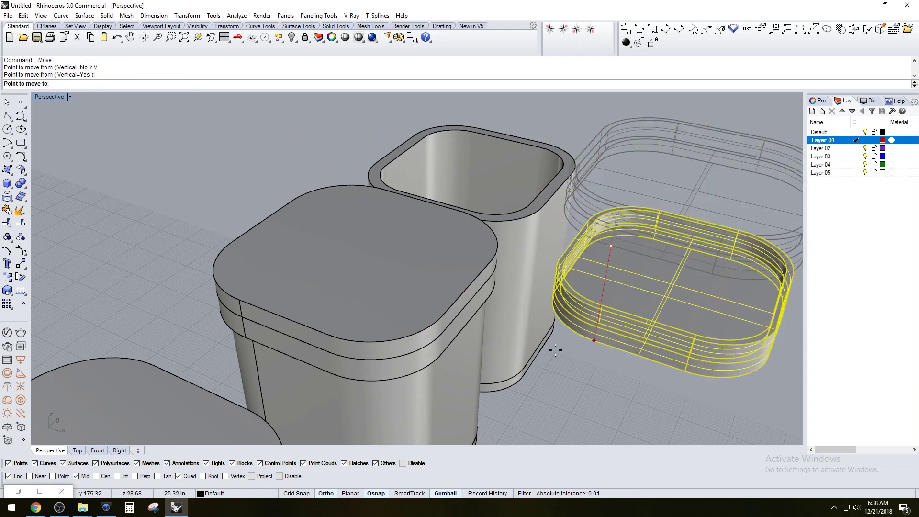
left_click(528, 378)
left_click(704, 290)
right_click_drag(718, 292, 547, 239)
scroll(547, 240, "down", 10)
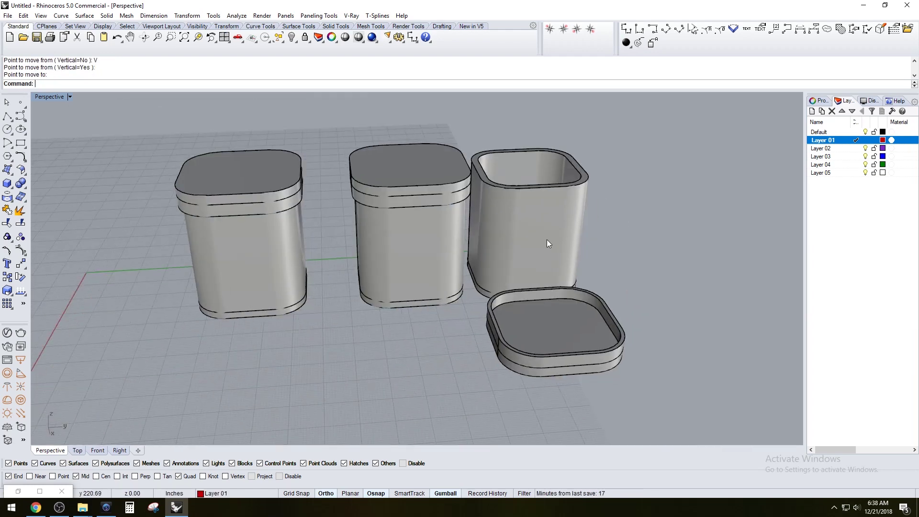
Step: Move the open container and its flipped lid along the Y axis to space them from the middle container
left_click_drag(641, 346, 594, 257)
left_click(664, 254)
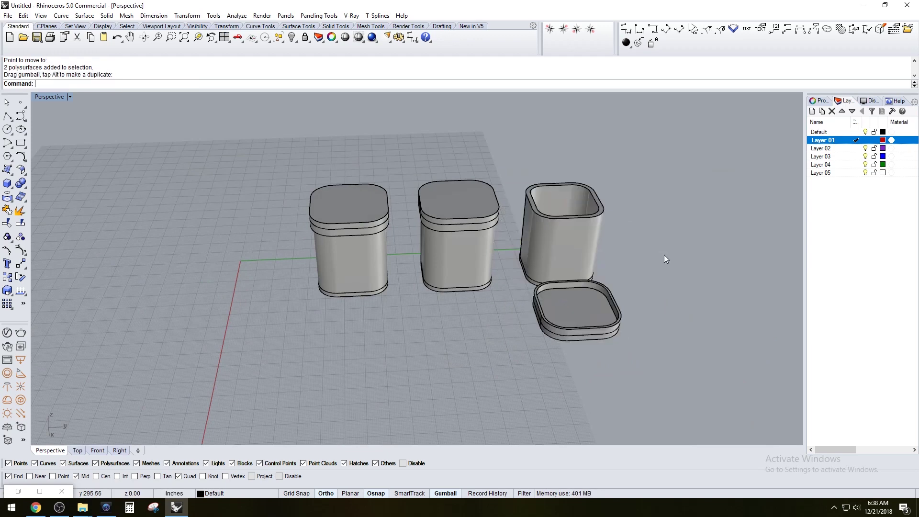
right_click_drag(513, 288, 508, 274)
left_click_drag(508, 273, 450, 223)
scroll(450, 223, "up", 2)
left_click_drag(505, 267, 479, 237)
left_click(646, 220)
Step: Ungroup the middle container and raise its lid above the opening
left_click(460, 221)
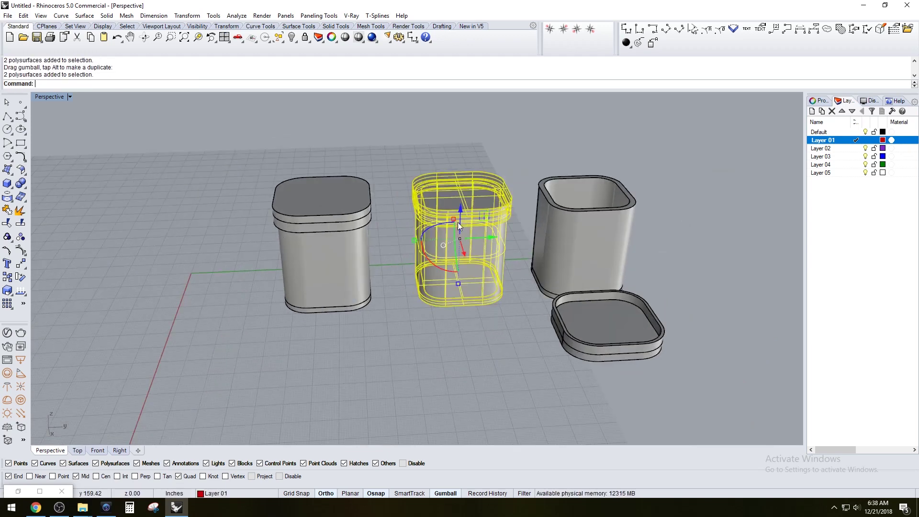
key("ctrl+shift+g")
left_click(481, 337)
left_click(461, 195)
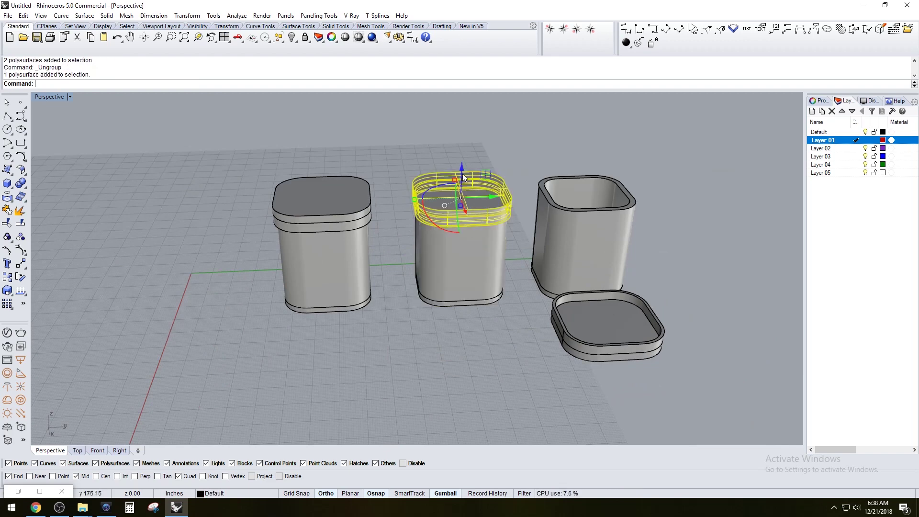
left_click_drag(463, 173, 467, 126)
left_click(565, 120)
Step: Create a bounding box around all containers and lids, keeping only its base as an enlarged ground surface on Layer 05
right_click_drag(566, 124, 606, 299)
scroll(518, 225, "down", 4)
left_click_drag(610, 304, 310, 143)
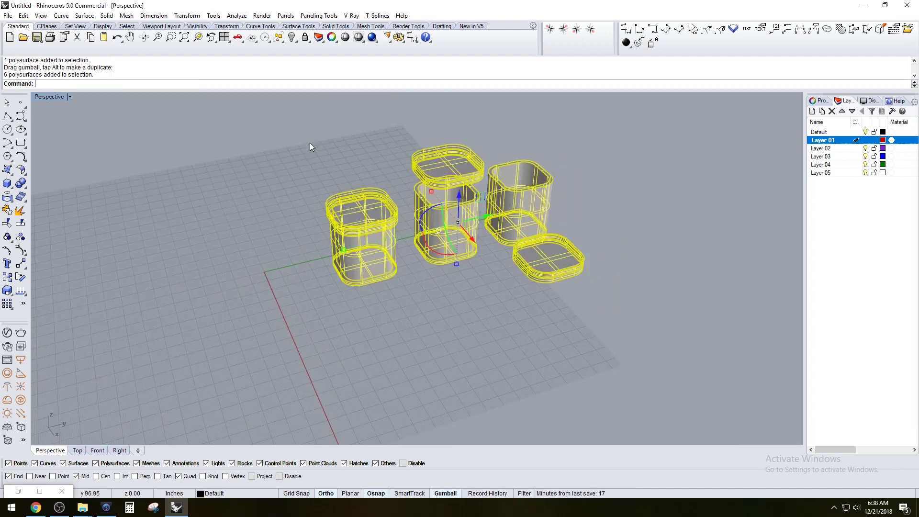
type("BoundingBox")
key("Return")
key("Return")
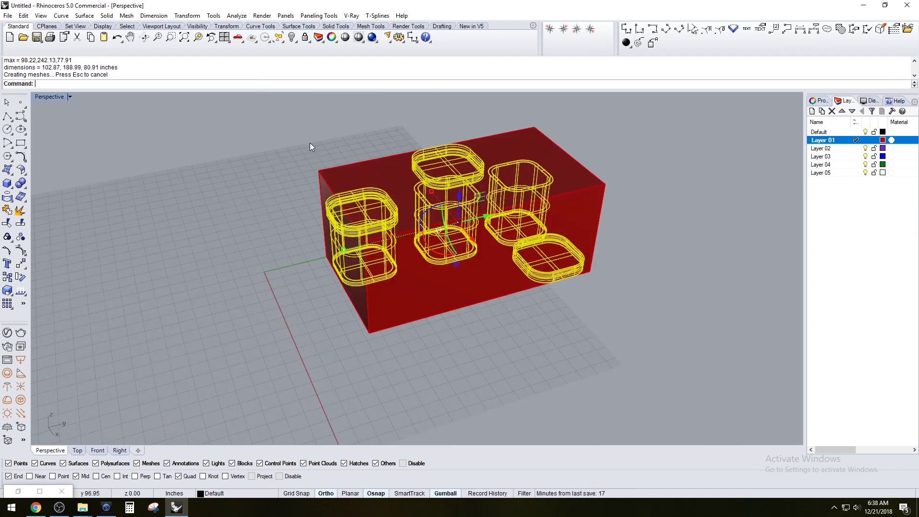
left_click(368, 193)
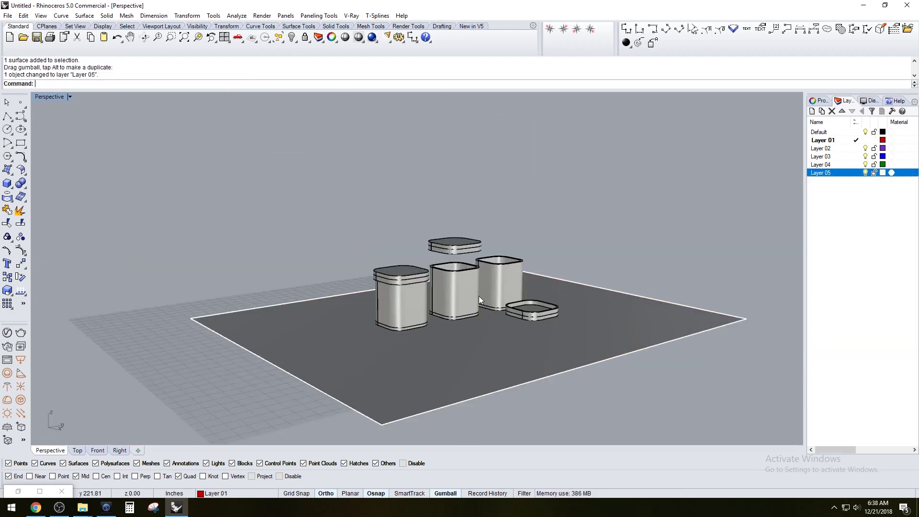
Step: Set the V-Ray render output to 1920 x 1080 with the 16:9 Widescreen aspect ratio
scroll(478, 295, "up", 8)
right_click_drag(479, 296, 469, 273)
scroll(469, 273, "up", 1)
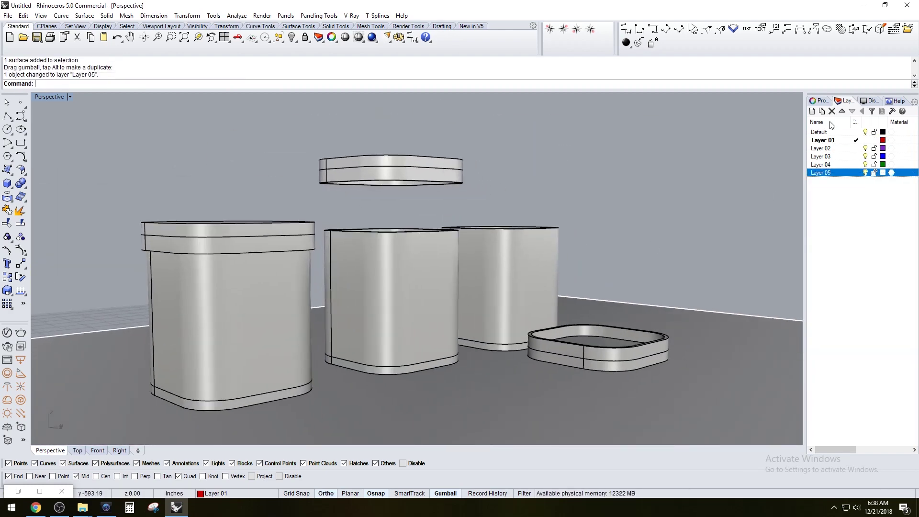
left_click(7, 333)
left_click(463, 114)
left_click(449, 231)
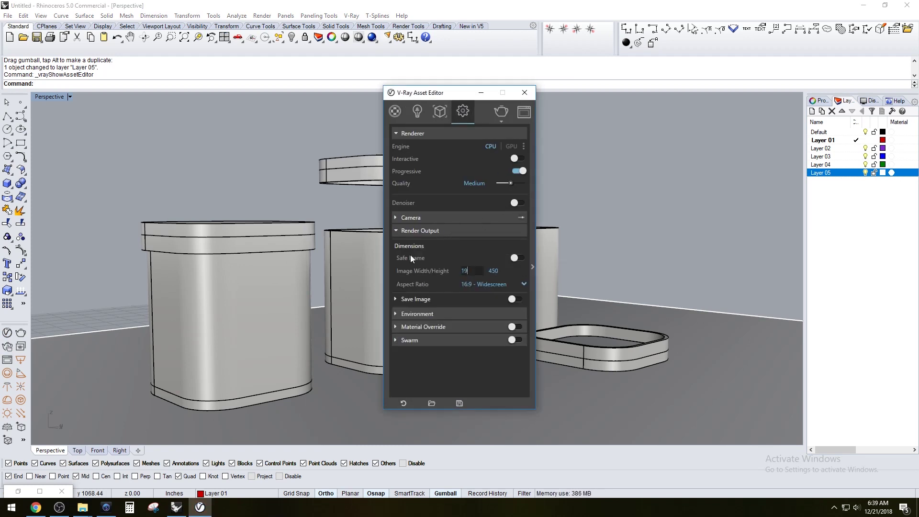
left_click(443, 315)
left_click(443, 315)
Step: Add the Aluminum Polished and Chrome Black metal materials from the V-Ray library to the scene
left_click(394, 111)
left_click(386, 267)
scroll(262, 186, "down", 2)
left_click(263, 215)
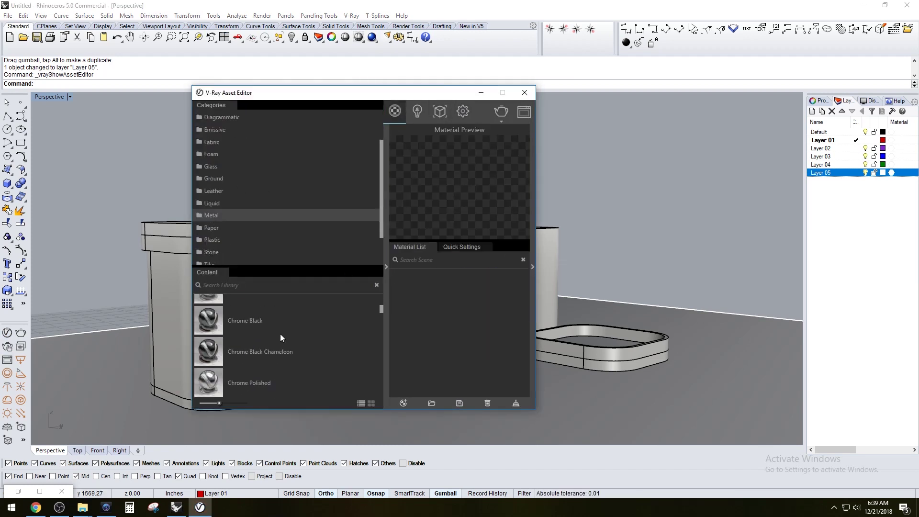
double_click(208, 340)
left_click_drag(208, 368, 439, 352)
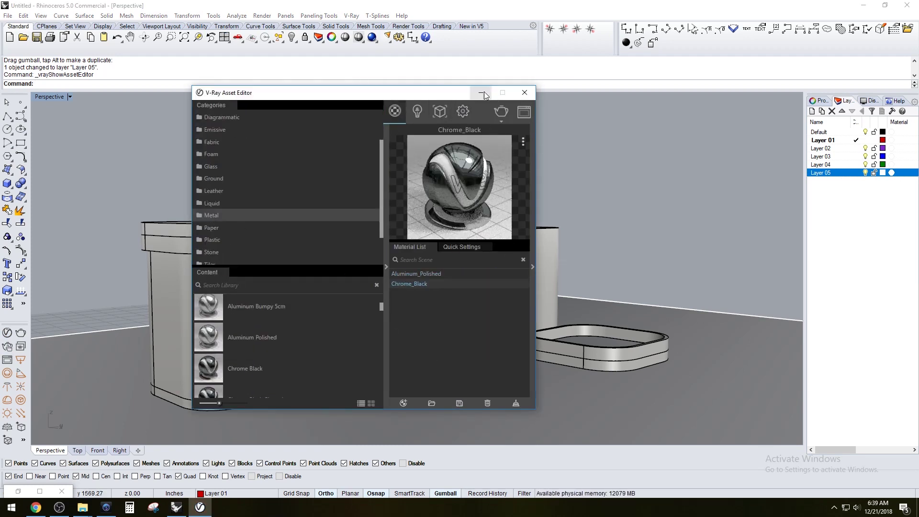
Step: Apply the Chrome_Black material to the ground surface
left_click(645, 314)
left_click(7, 332)
right_click(421, 284)
left_click(456, 306)
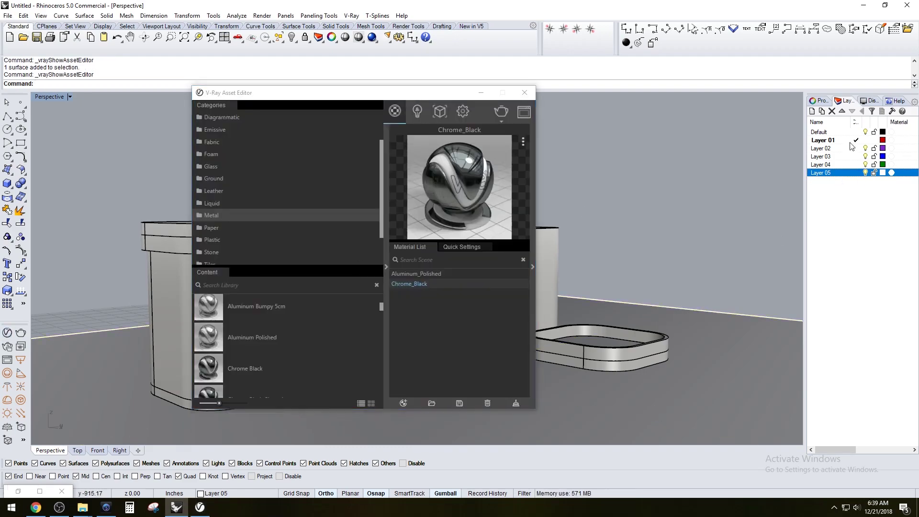
Step: Apply the Aluminum_Polished material to all containers and lids on the Default layer
right_click(821, 132)
left_click(847, 225)
right_click(468, 275)
left_click(504, 294)
left_click(575, 175)
Step: Run a V-Ray test render of the perspective view, stop it and close the frame buffer
left_click(501, 111)
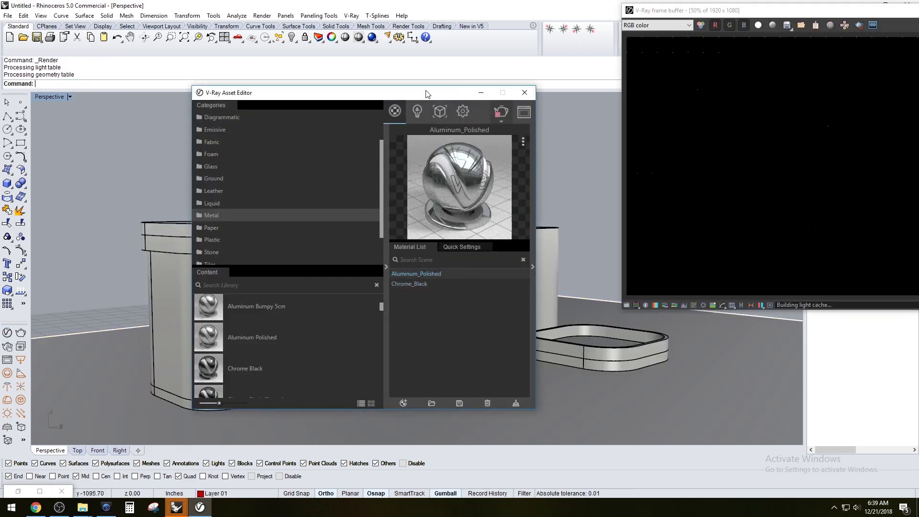
left_click_drag(824, 12, 391, 53)
left_click(639, 63)
left_click(649, 48)
Step: Apply the Plastic Simple Shiny Black material to the ground surface and render the scene
left_click(696, 353)
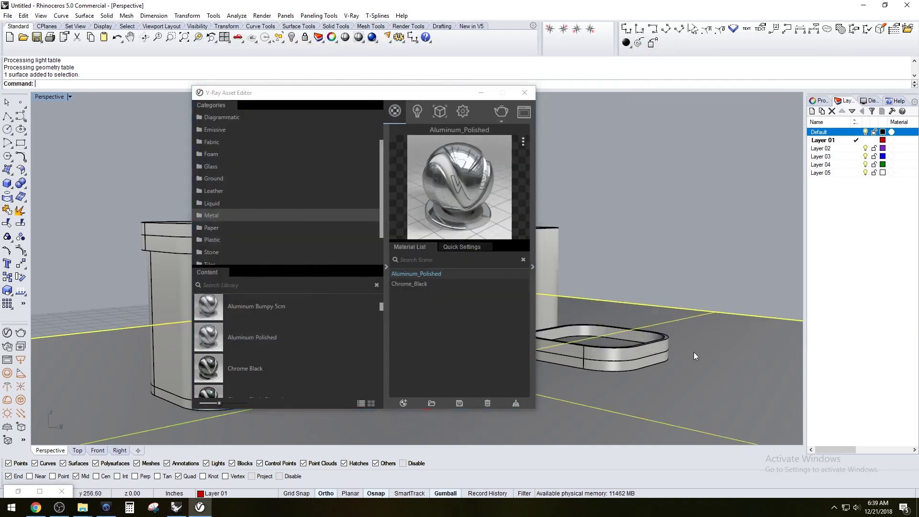
left_click(268, 240)
scroll(303, 353, "down", 12)
left_click_drag(297, 356, 706, 385)
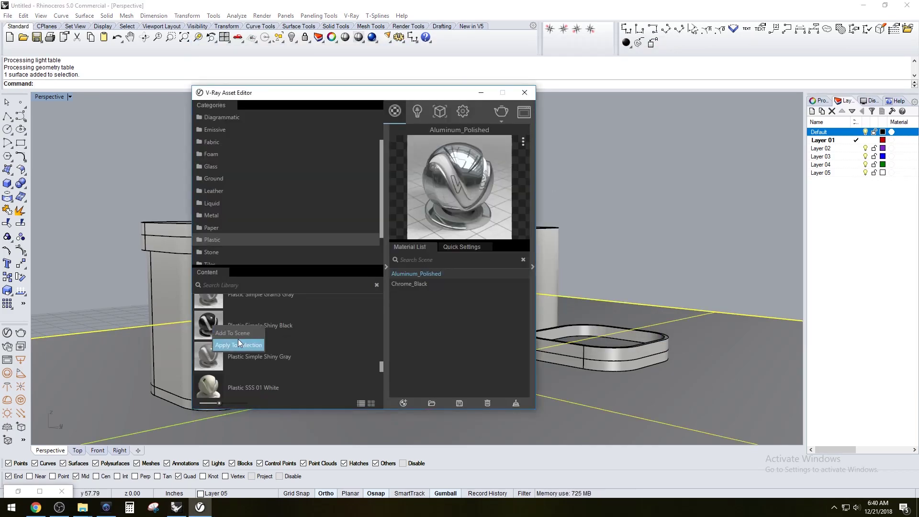
left_click(502, 111)
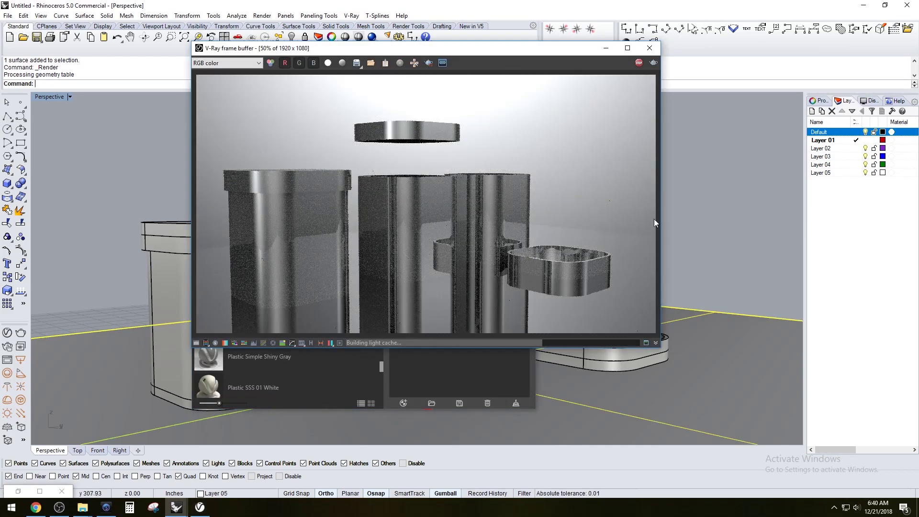
Step: Stop the render, add the Plastic Simple GrainS Gray material to the scene and brighten its diffuse color to white
left_click(283, 370)
scroll(283, 370, "up", 1)
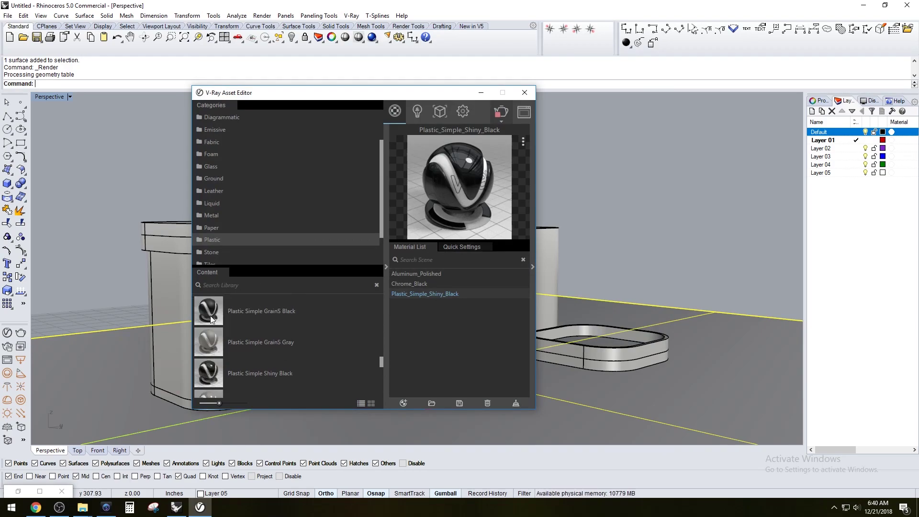
left_click(213, 335)
left_click_drag(433, 280, 498, 280)
left_click(501, 111)
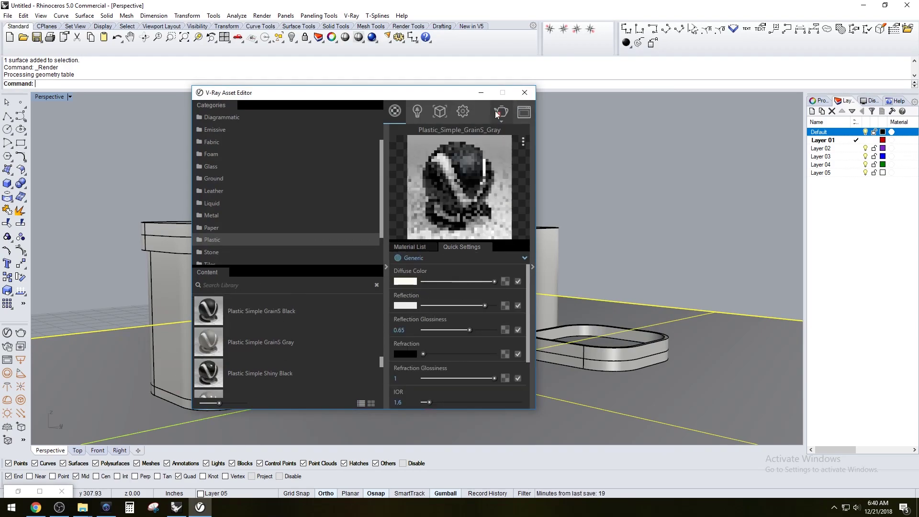
Step: Apply the Plastic_Simple_GrainS_Gray material to the ground surface and render the scene
left_click(411, 247)
right_click(436, 294)
left_click(458, 312)
left_click(500, 110)
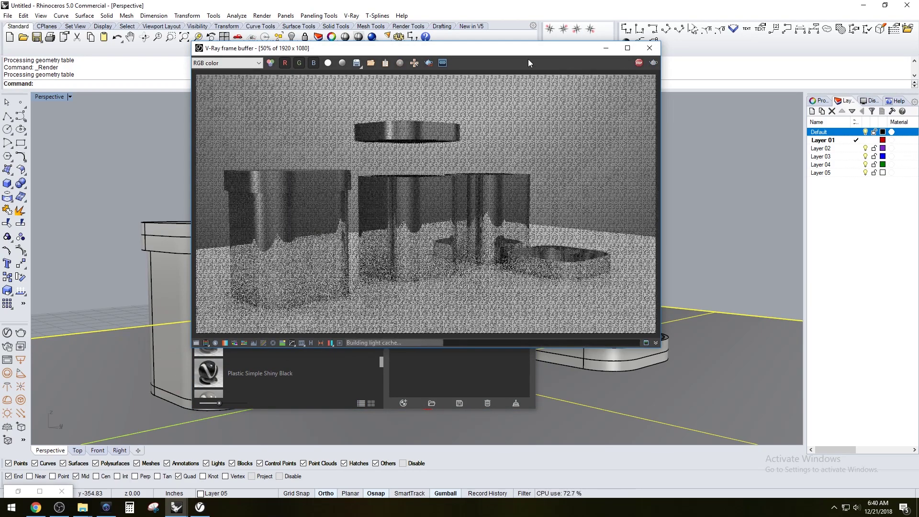
Step: Stop the running render and move the V-Ray frame buffer aside to uncover the perspective viewport
left_click(638, 63)
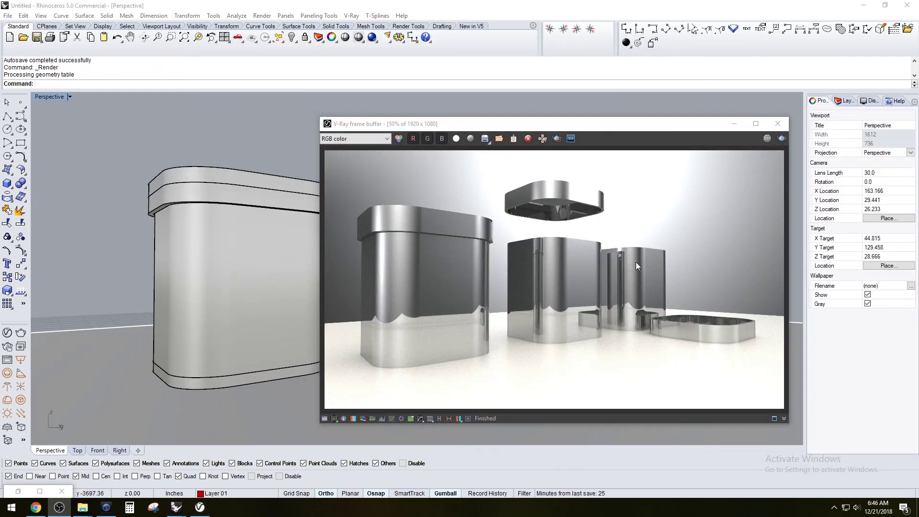
left_click(486, 139)
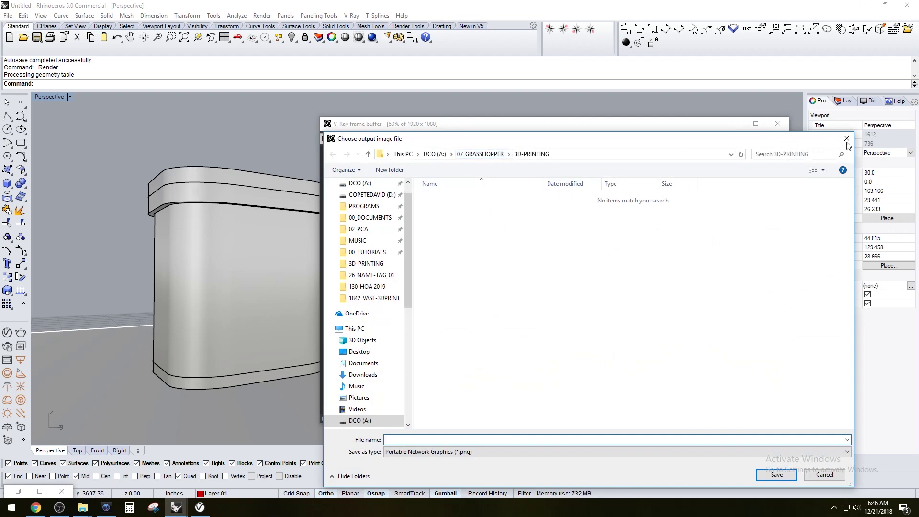
left_click(847, 139)
left_click_drag(624, 127, 918, 188)
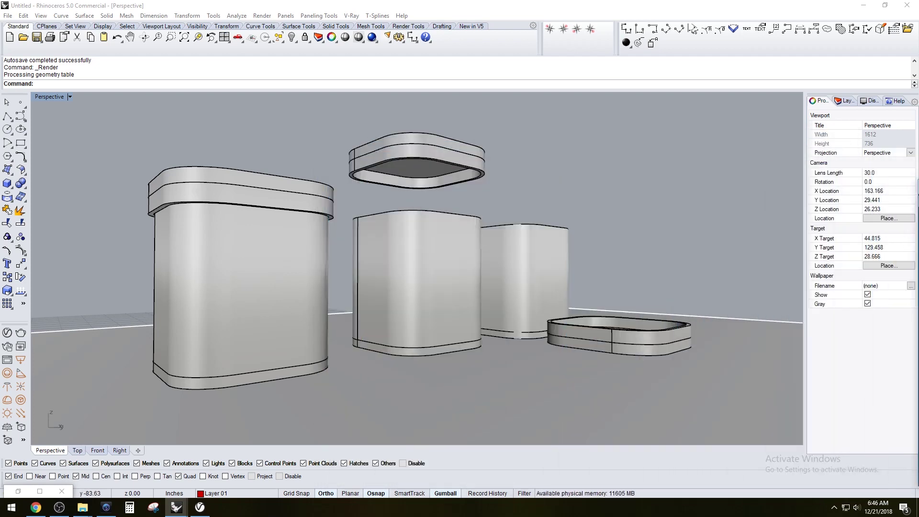
Step: Delete the large ground surface beneath the containers
mouse_move(581, 246)
right_mouse_down()
mouse_move(550, 260)
mouse_move(593, 252)
right_mouse_up()
left_click(611, 246)
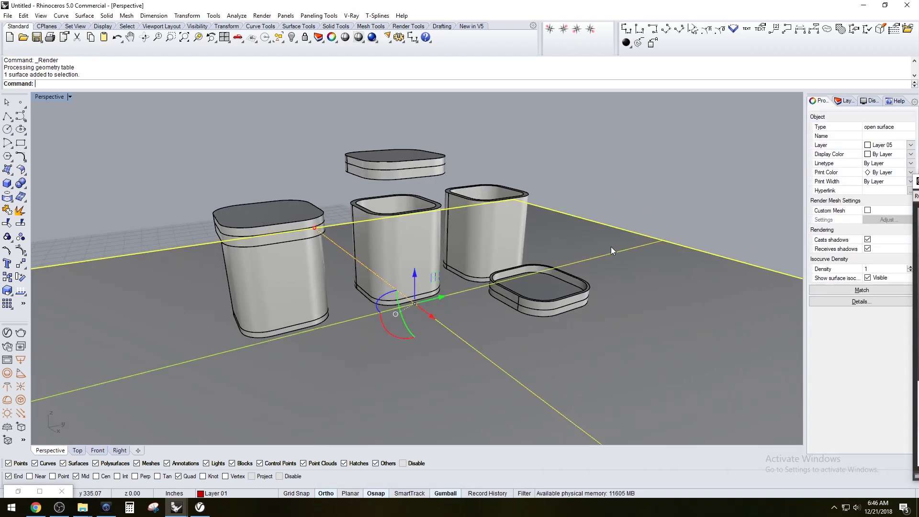
key("Delete")
right_click_drag(538, 249, 487, 286)
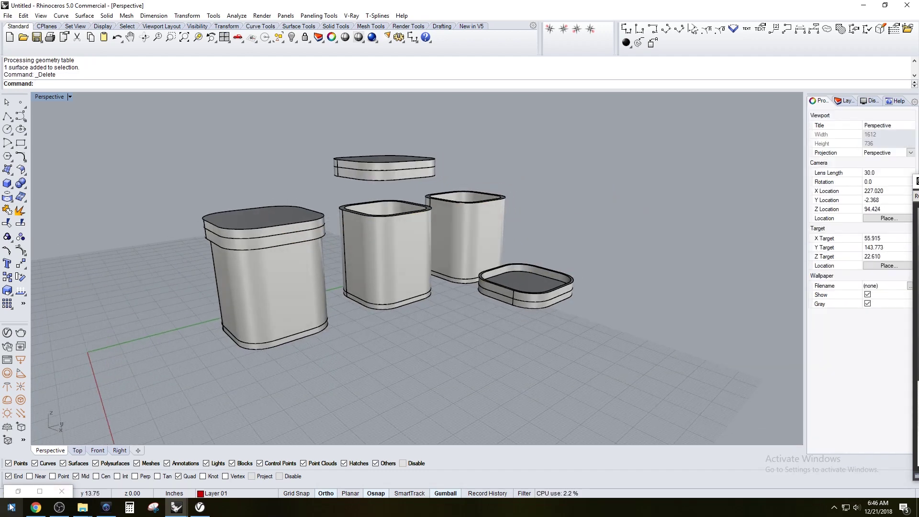
Step: Switch to the Grasshopper definition RECTANGLE-CTNR_V2 and turn on its shaded preview
left_click(40, 492)
left_click(885, 5)
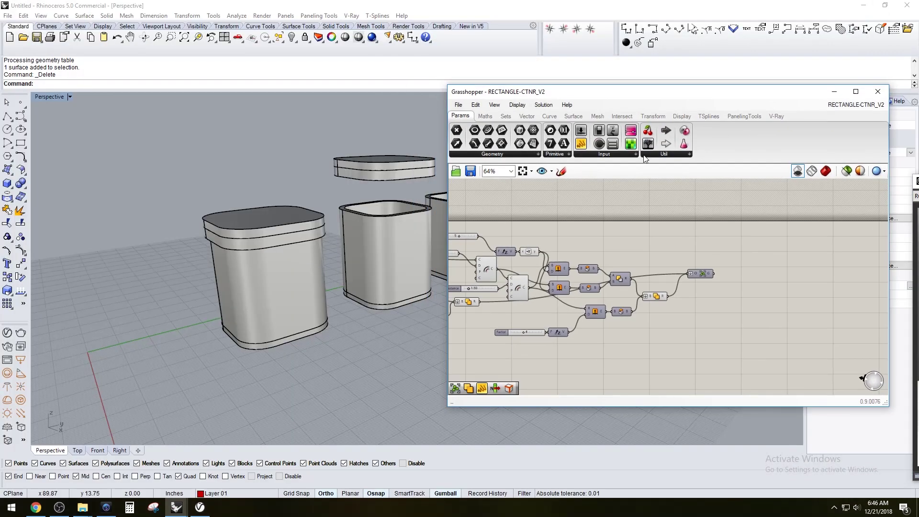
right_click_drag(521, 342, 664, 316)
scroll(686, 334, "down", 2)
scroll(487, 283, "up", 2)
scroll(488, 284, "up", 4)
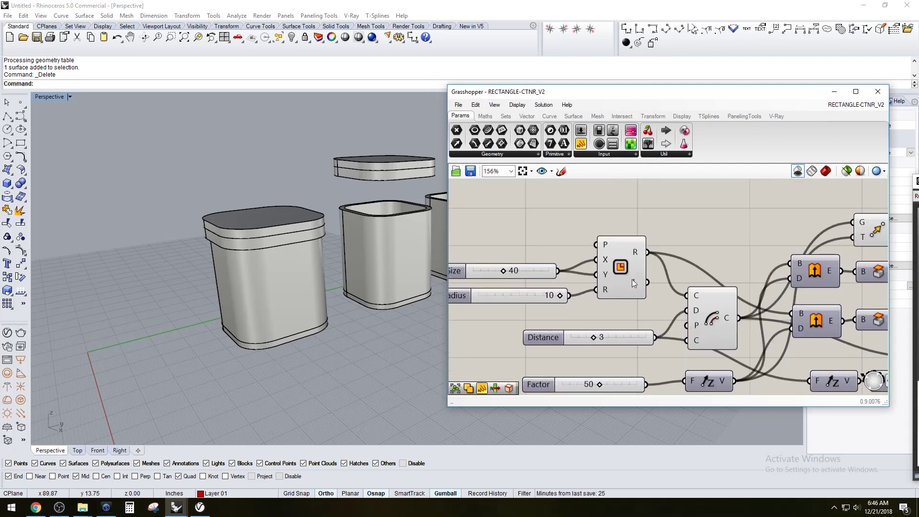
right_click_drag(632, 281, 614, 256)
left_click(826, 171)
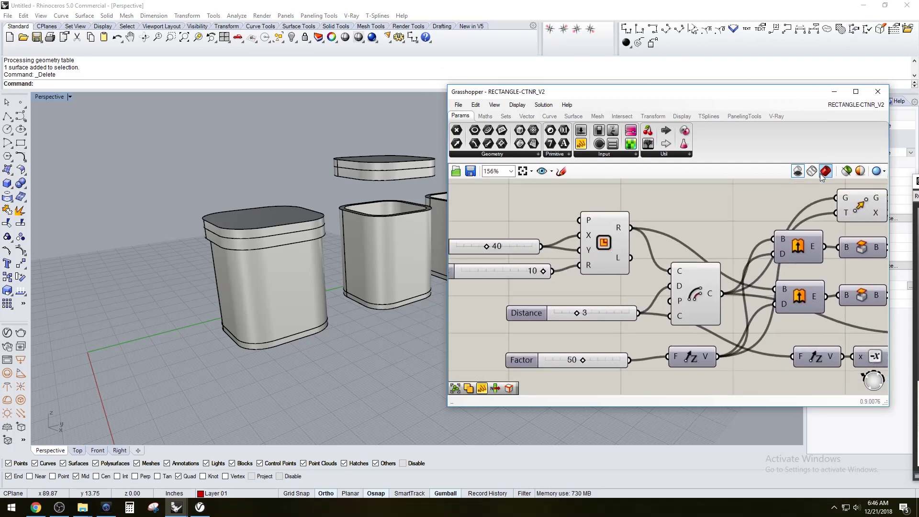
Step: Examine the components that build the container body, from the rounded rectangle and wall offset to the extrusions and boolean operations
right_click_drag(713, 275, 616, 248)
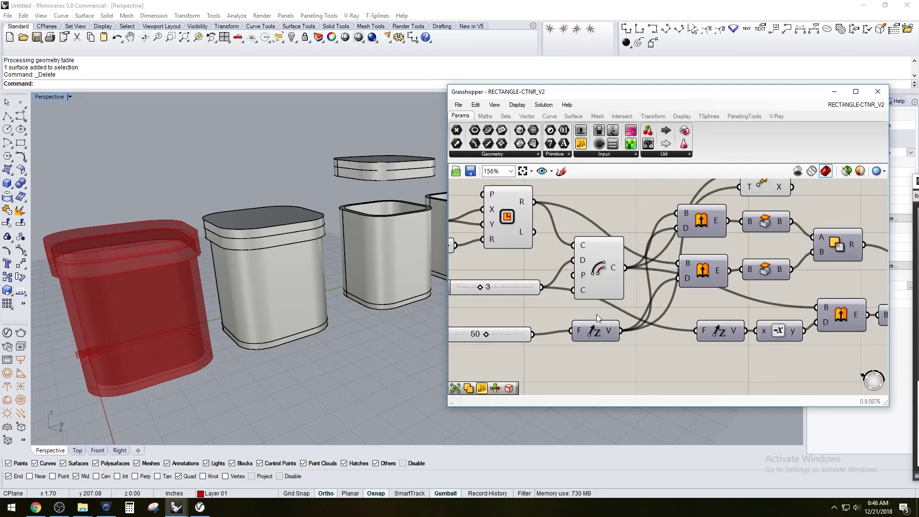
scroll(597, 314, "down", 1)
mouse_move(594, 302)
right_mouse_down()
mouse_move(623, 268)
mouse_move(611, 306)
right_mouse_up()
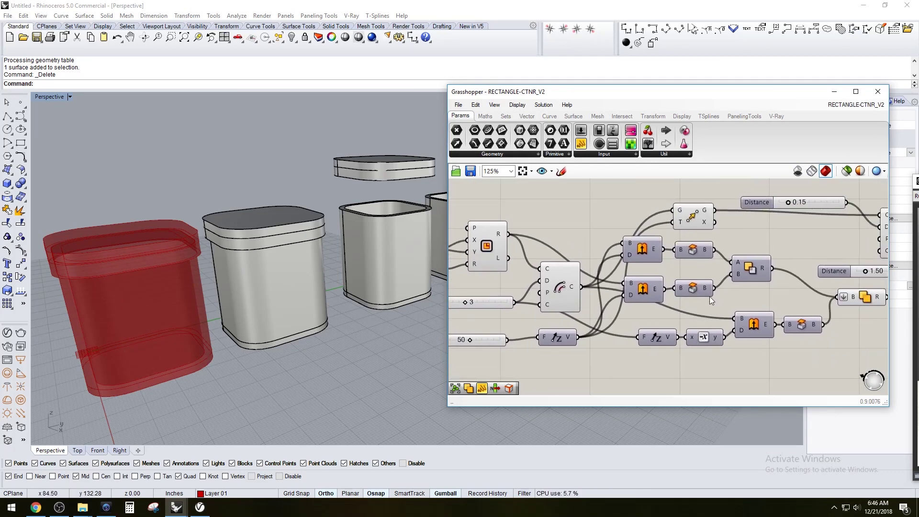
right_click_drag(709, 297, 679, 288)
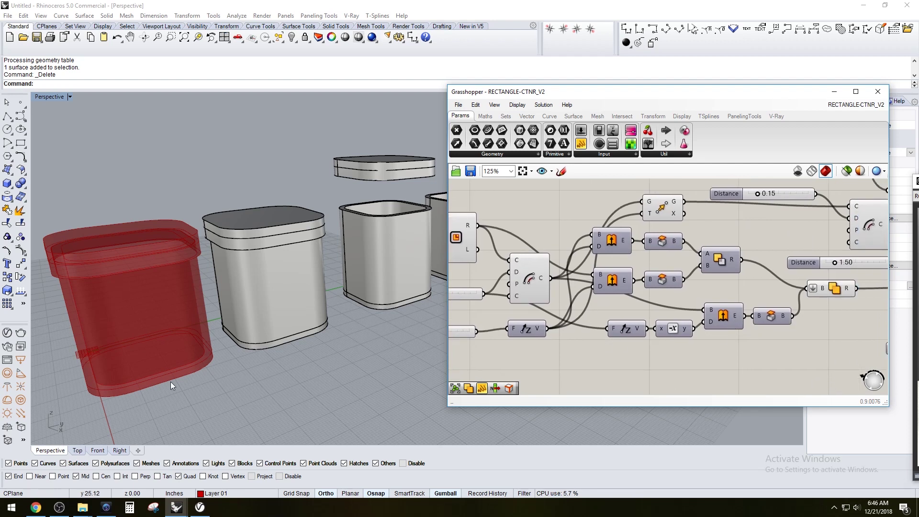
right_click_drag(681, 246, 630, 295)
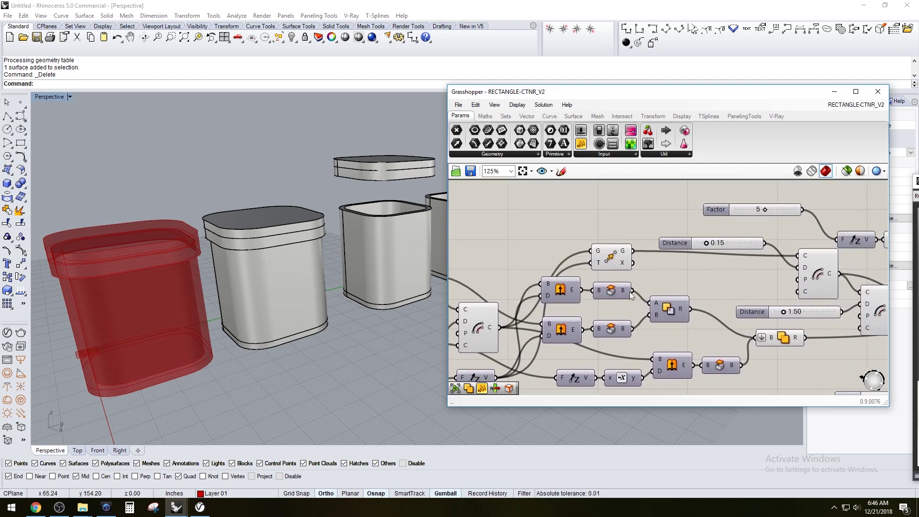
left_click(607, 260)
right_click_drag(742, 277, 594, 256)
Step: Move the 0.15 Distance slider down beside the distance input of the lid's first curve offset
left_click(669, 245)
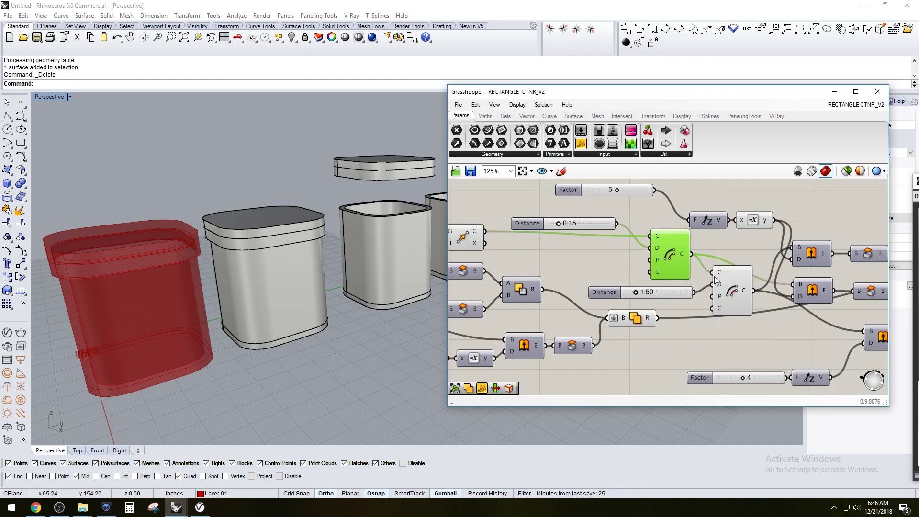
right_click_drag(404, 282, 374, 252)
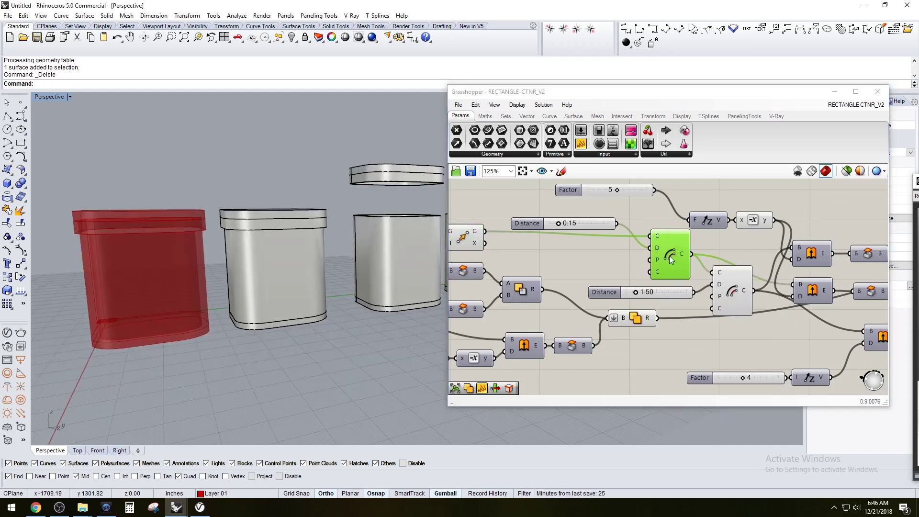
left_click_drag(535, 226, 553, 251)
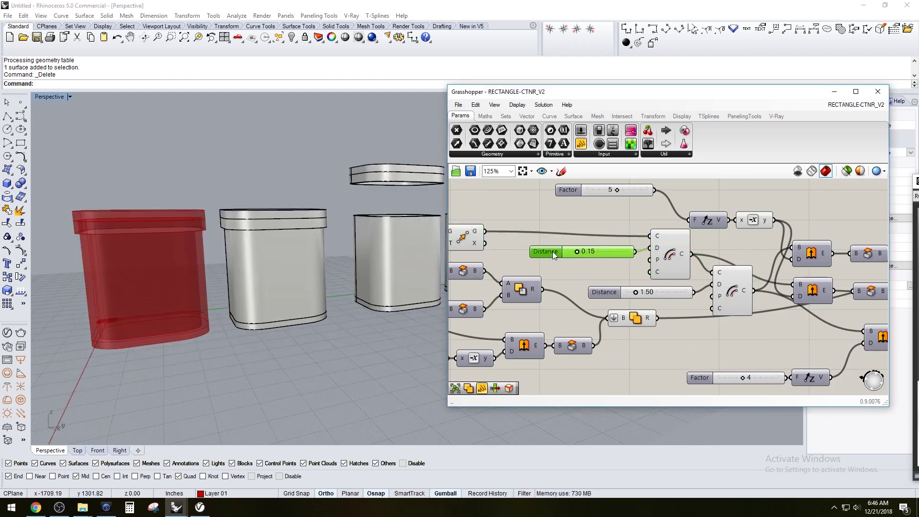
left_click(560, 217)
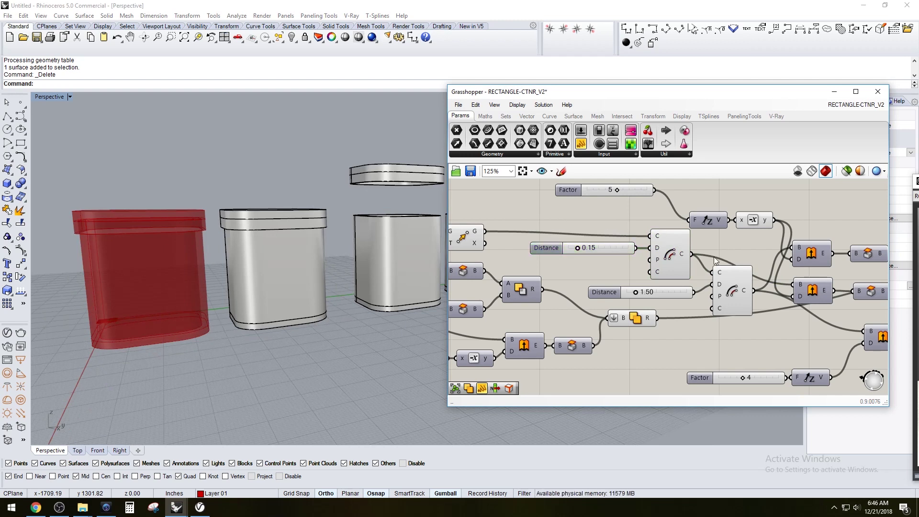
Step: Examine the lid's second curve offset and the extrusions, caps and boolean operations that follow it
left_click(736, 280)
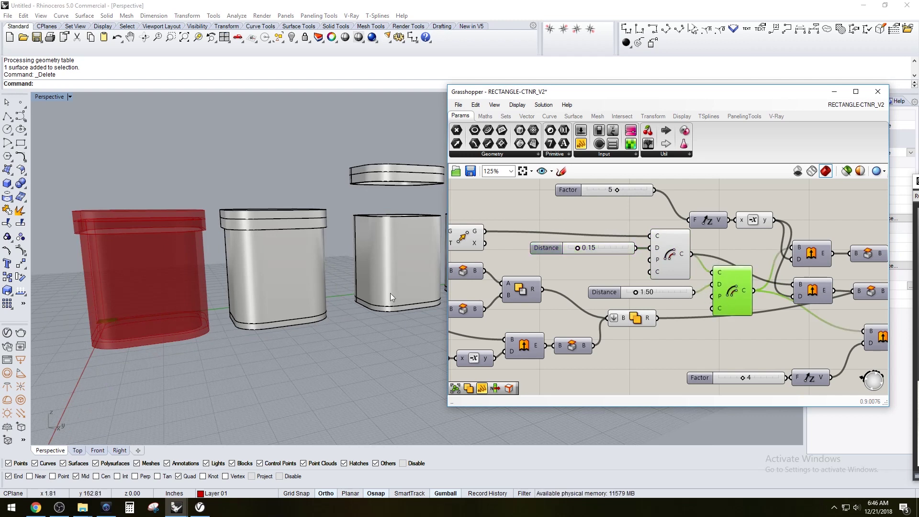
right_click_drag(776, 309, 671, 307)
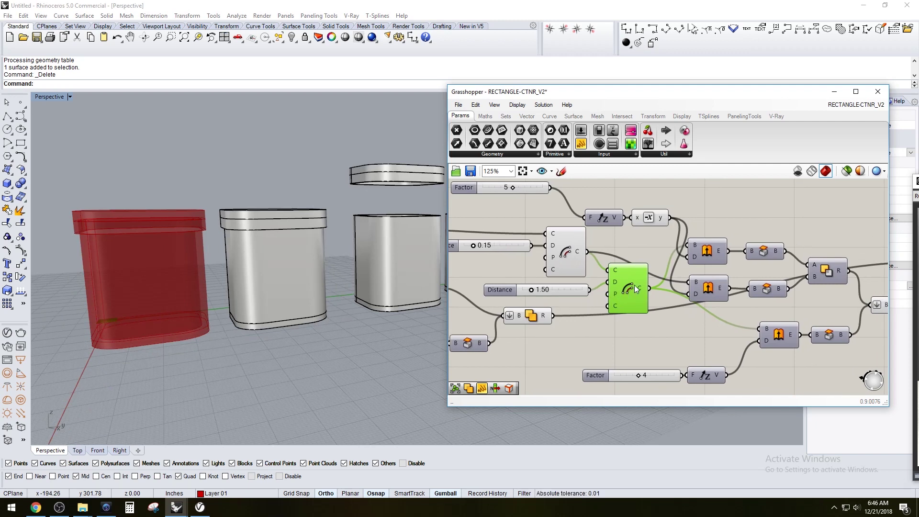
left_click(636, 238)
right_click_drag(600, 256, 657, 267)
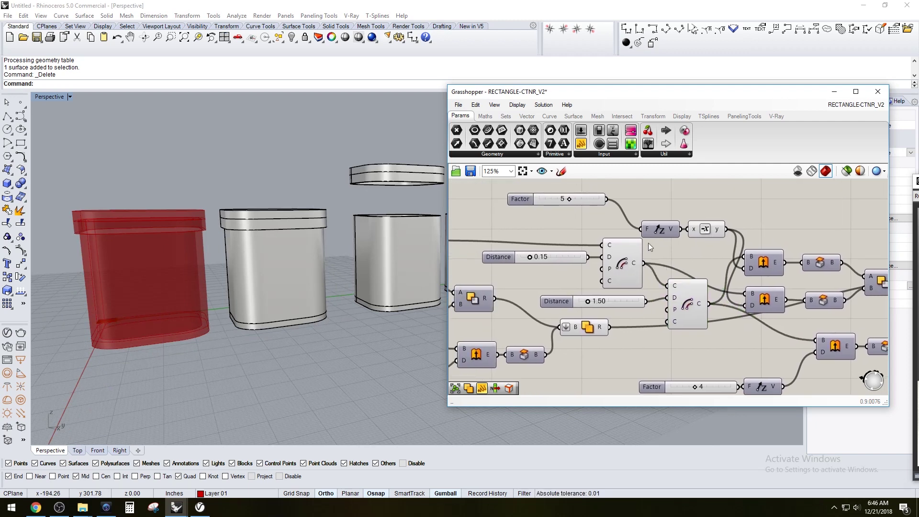
right_click_drag(721, 273, 643, 261)
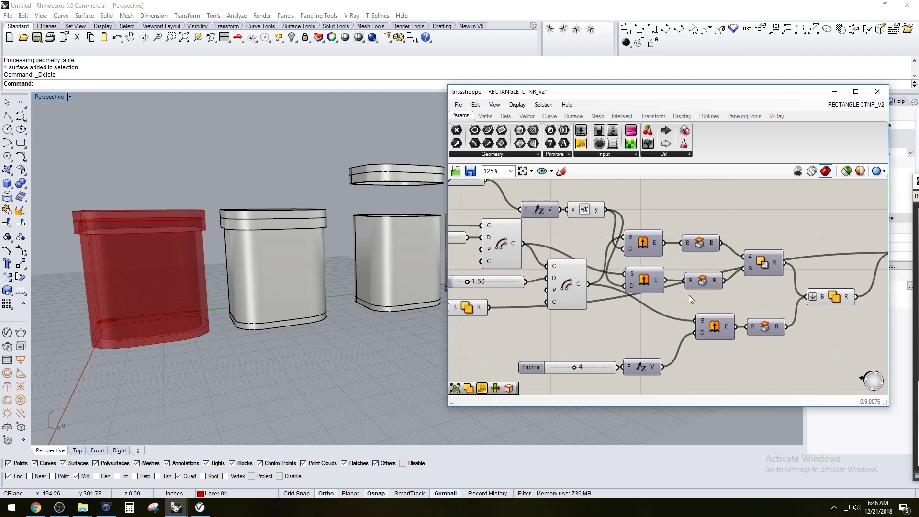
right_click_drag(567, 369, 562, 341)
scroll(615, 319, "down", 2)
right_click_drag(636, 317, 680, 334)
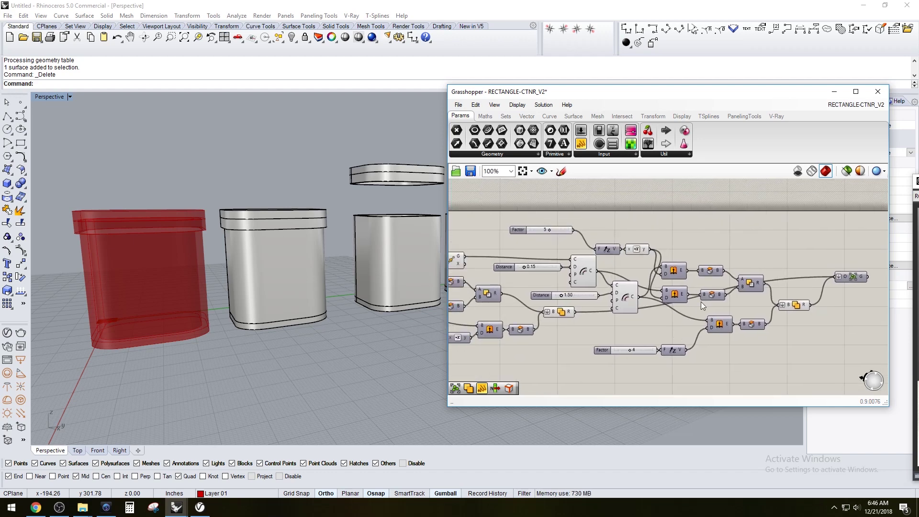
scroll(699, 303, "up", 1)
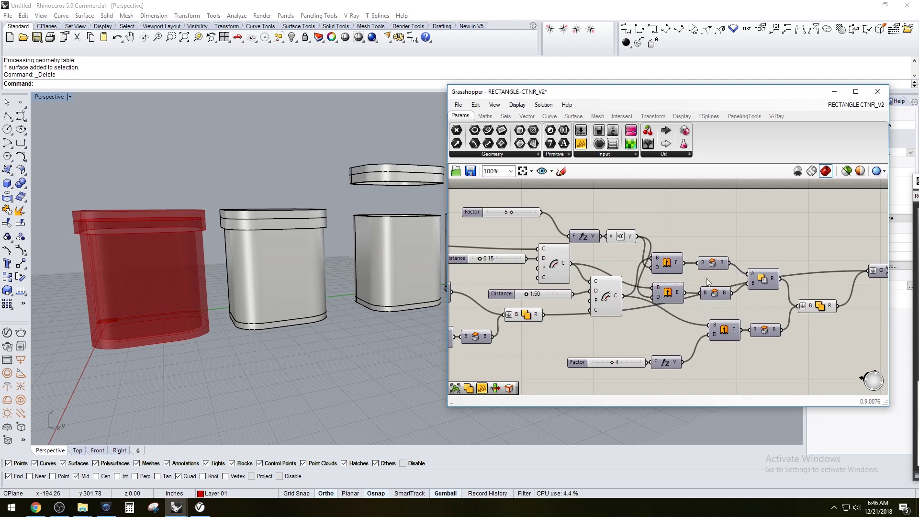
right_click_drag(660, 352, 623, 328)
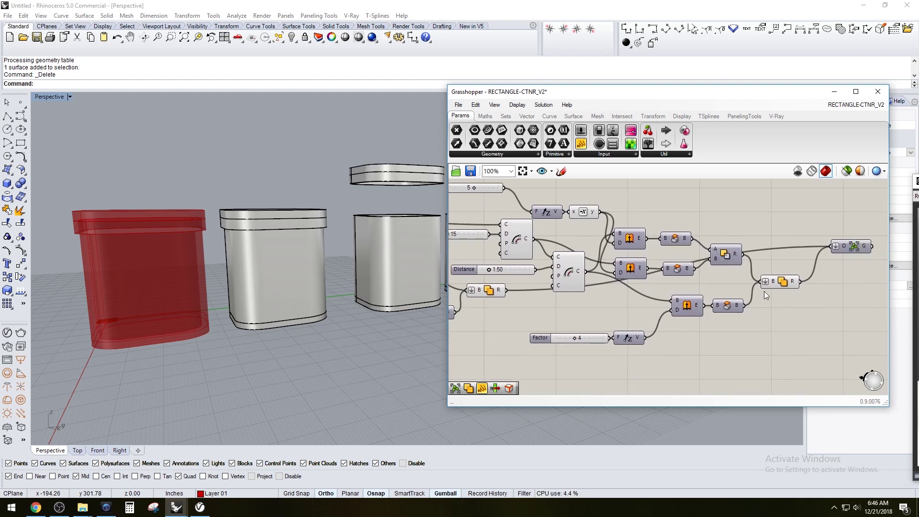
Step: Select the lid and container body union components to highlight both parts in the viewport, and clear the selection
left_click(788, 284)
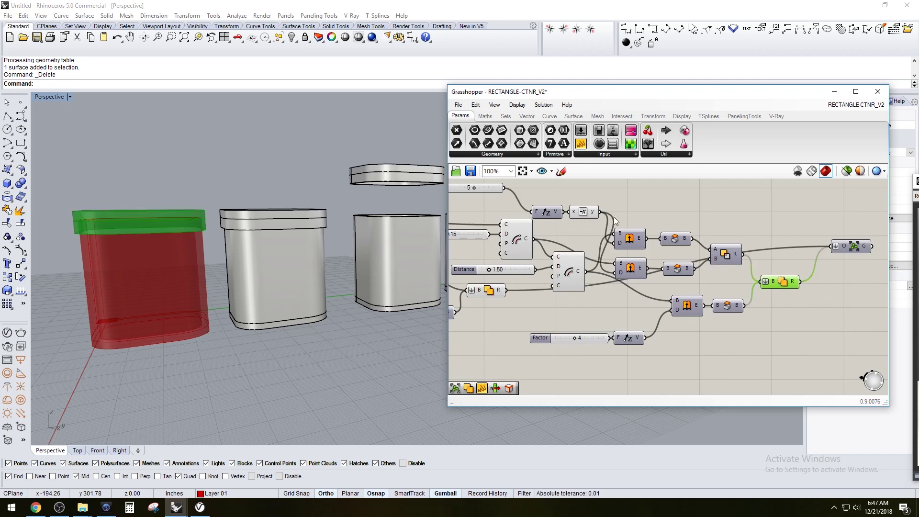
right_click_drag(590, 230, 694, 191)
left_click(593, 252, "shift")
right_click_drag(289, 238, 290, 254)
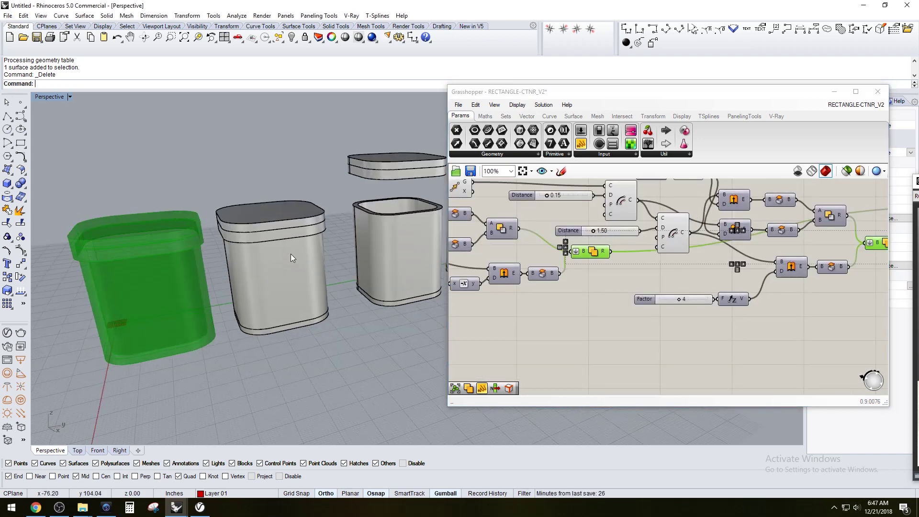
left_click(737, 332)
right_click_drag(737, 332, 638, 336)
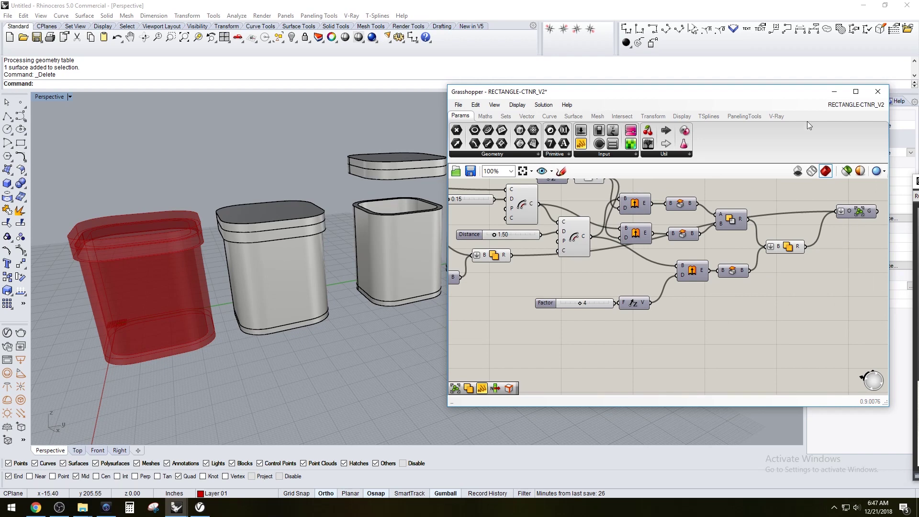
Step: Arrange the Grasshopper window and the V-Ray frame buffer so the definition, finished render and model can be viewed together
left_click_drag(706, 92, 727, 174)
scroll(663, 329, "down", 3)
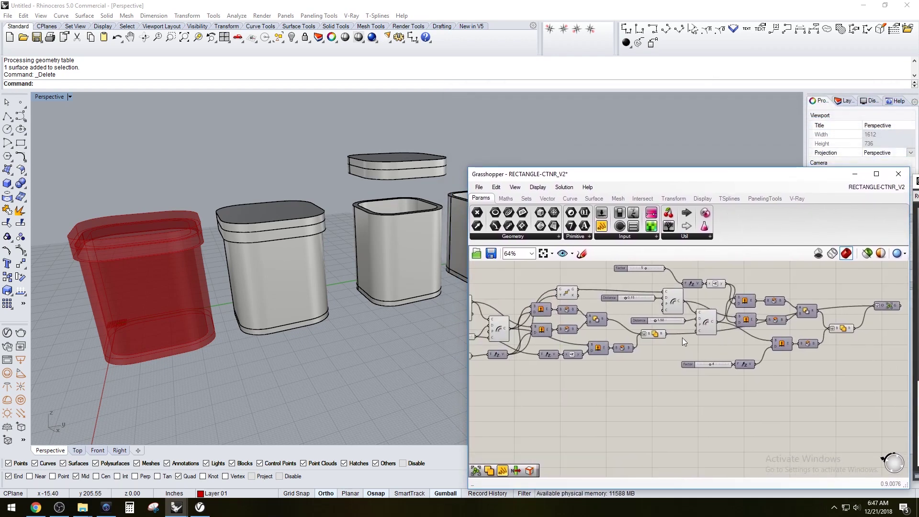
scroll(682, 337, "down", 1)
right_click_drag(671, 346, 703, 347)
scroll(714, 338, "up", 2)
scroll(707, 341, "down", 2)
left_click_drag(741, 183, 754, 187)
left_click_drag(918, 182, 206, 21)
scroll(374, 372, "down", 5)
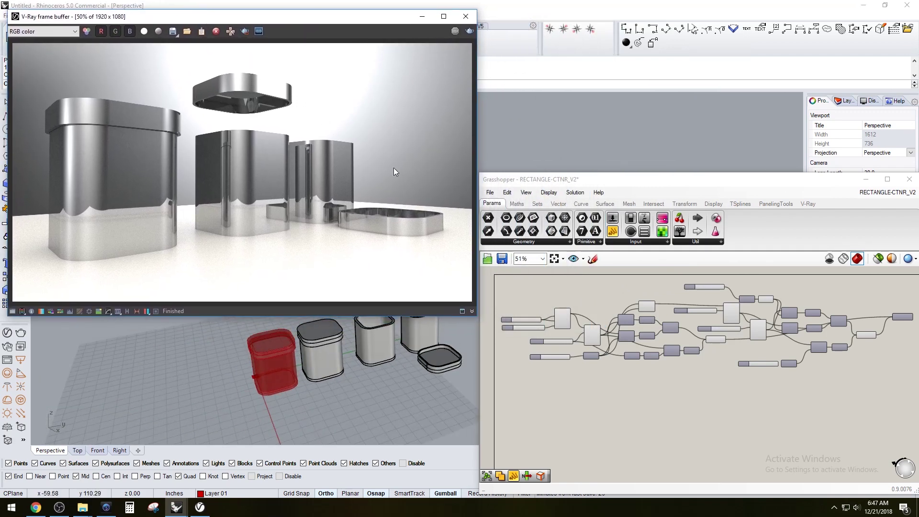
Step: Review the complete container definition, from the Y Size, Radius, Distance and Factor sliders through to the final output
scroll(783, 387, "up", 2)
right_click_drag(786, 386, 672, 392)
right_click_drag(845, 396, 747, 415)
right_click_drag(578, 374, 804, 399)
scroll(546, 343, "up", 4)
right_click_drag(550, 353, 694, 361)
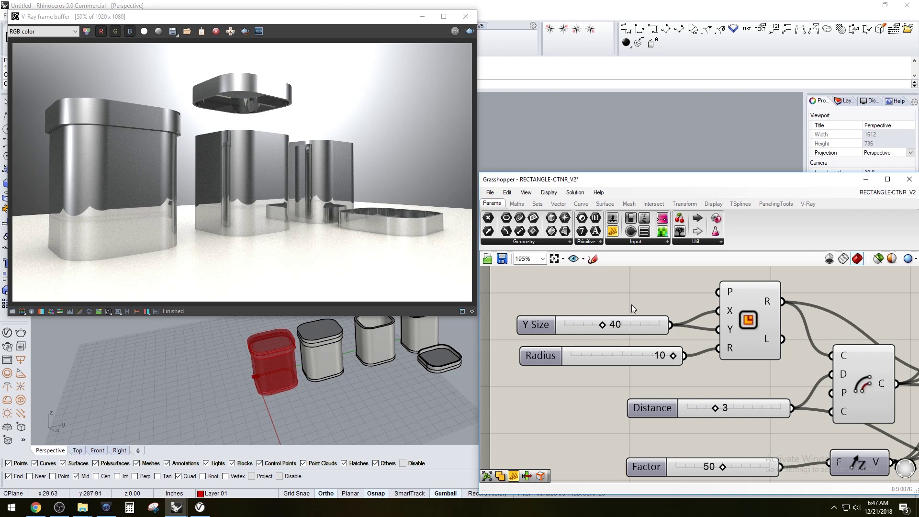
scroll(614, 287, "down", 8)
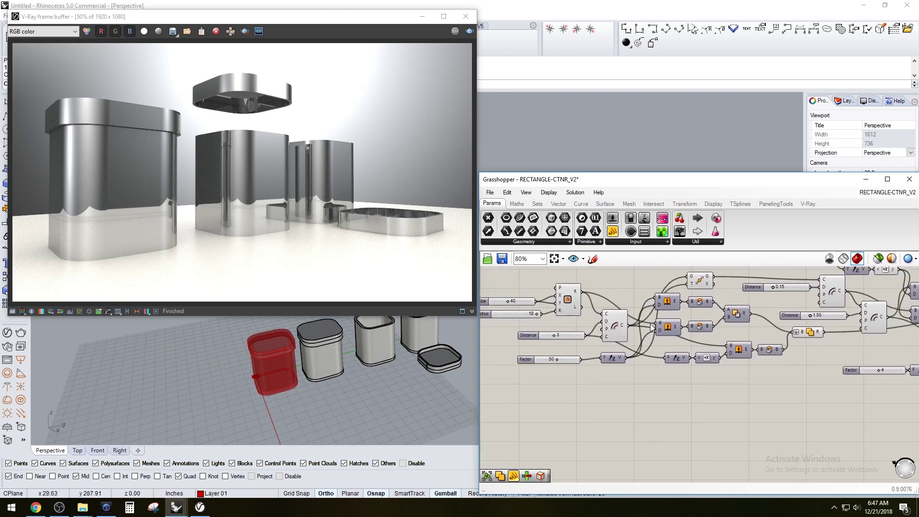
right_click_drag(682, 336, 630, 346)
mouse_move(757, 341)
right_mouse_down()
mouse_move(648, 349)
mouse_move(750, 332)
right_mouse_up()
scroll(652, 347, "down", 1)
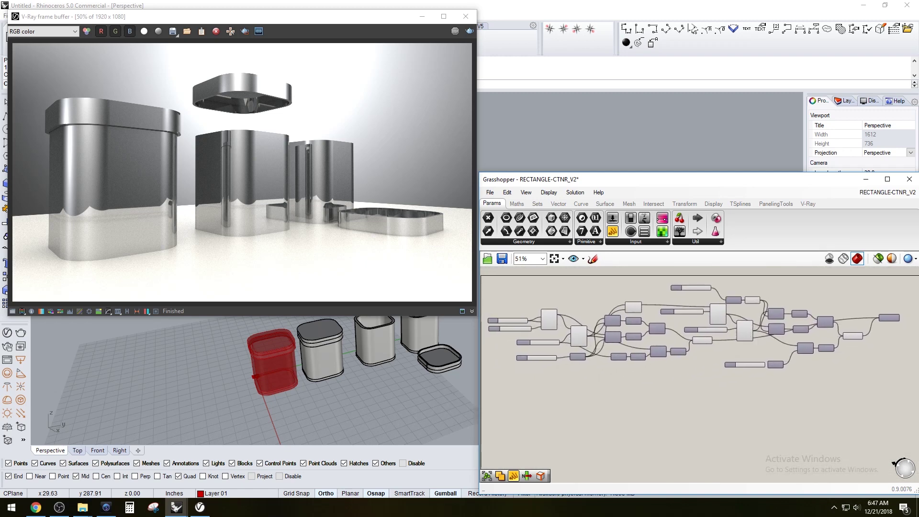